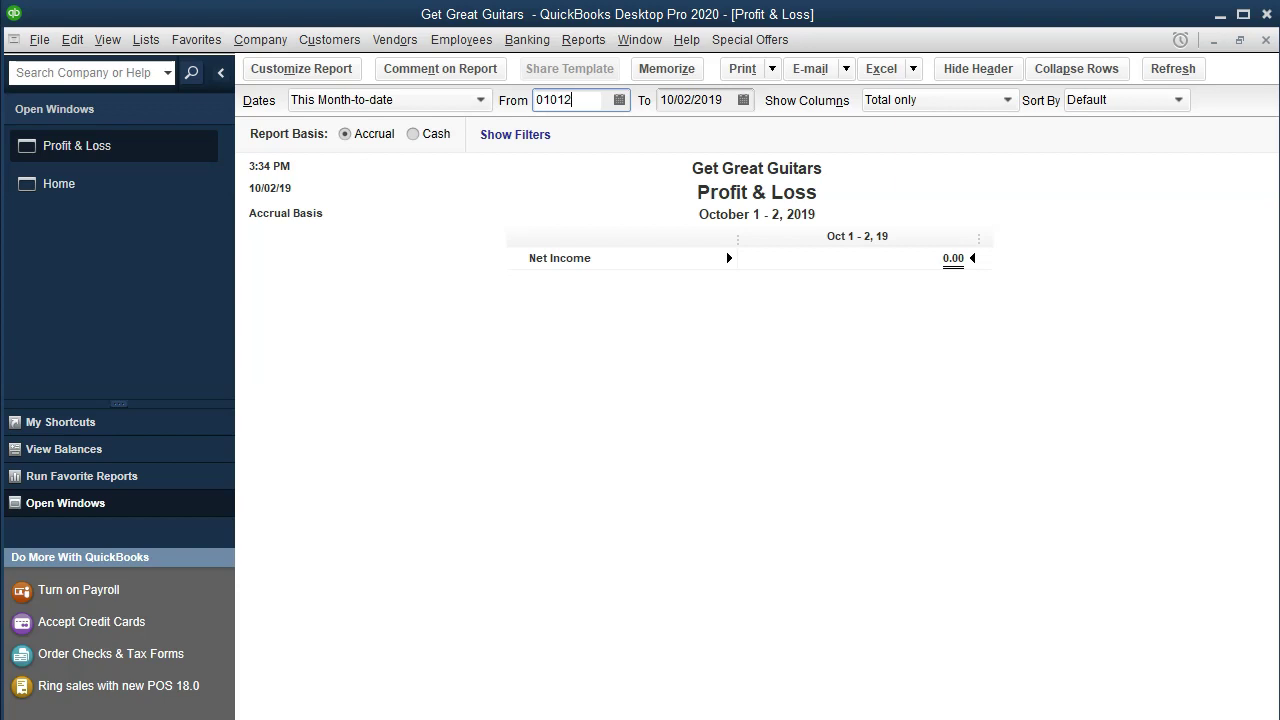
Set the Profit & Loss report dates to 01/01/2020 through 02/29/2020
type("1")
key("BackSpace")
type("022920")
key("Tab")
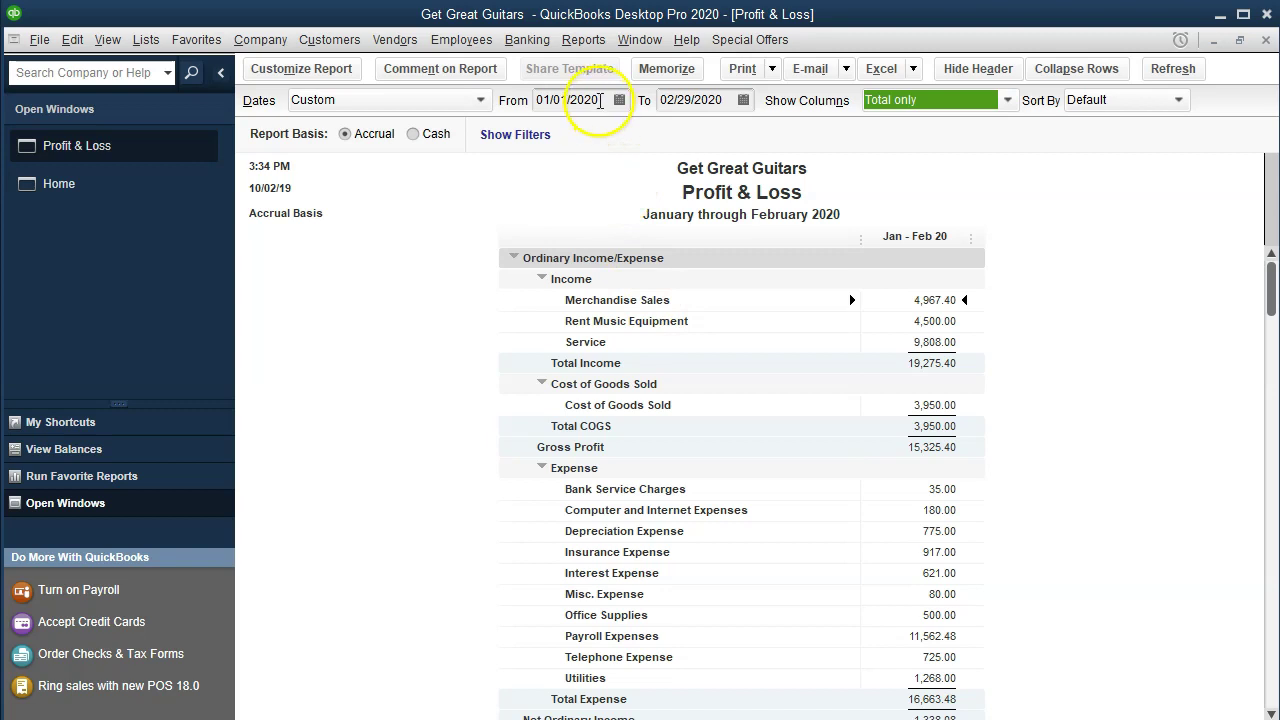
left_click(590, 42)
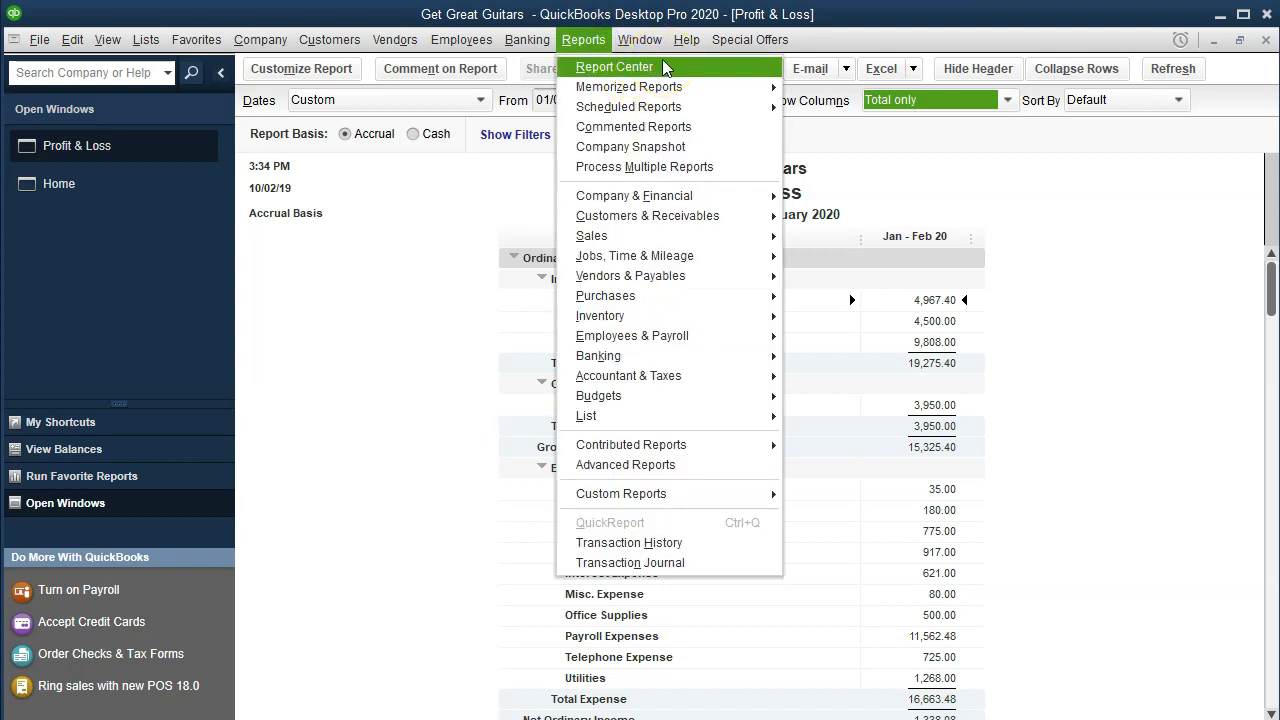
Open the Report Center maximized and scroll down to the Income & Expense Graph tile
left_click(665, 66)
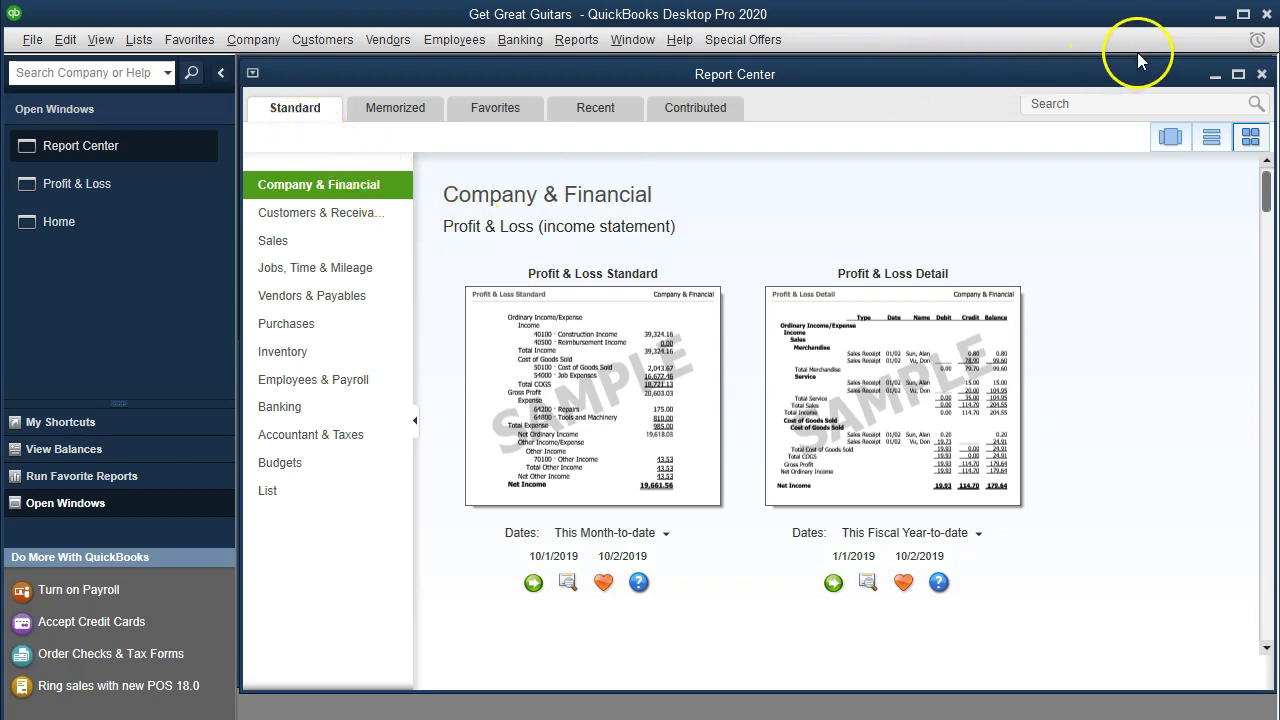
left_click(1237, 74)
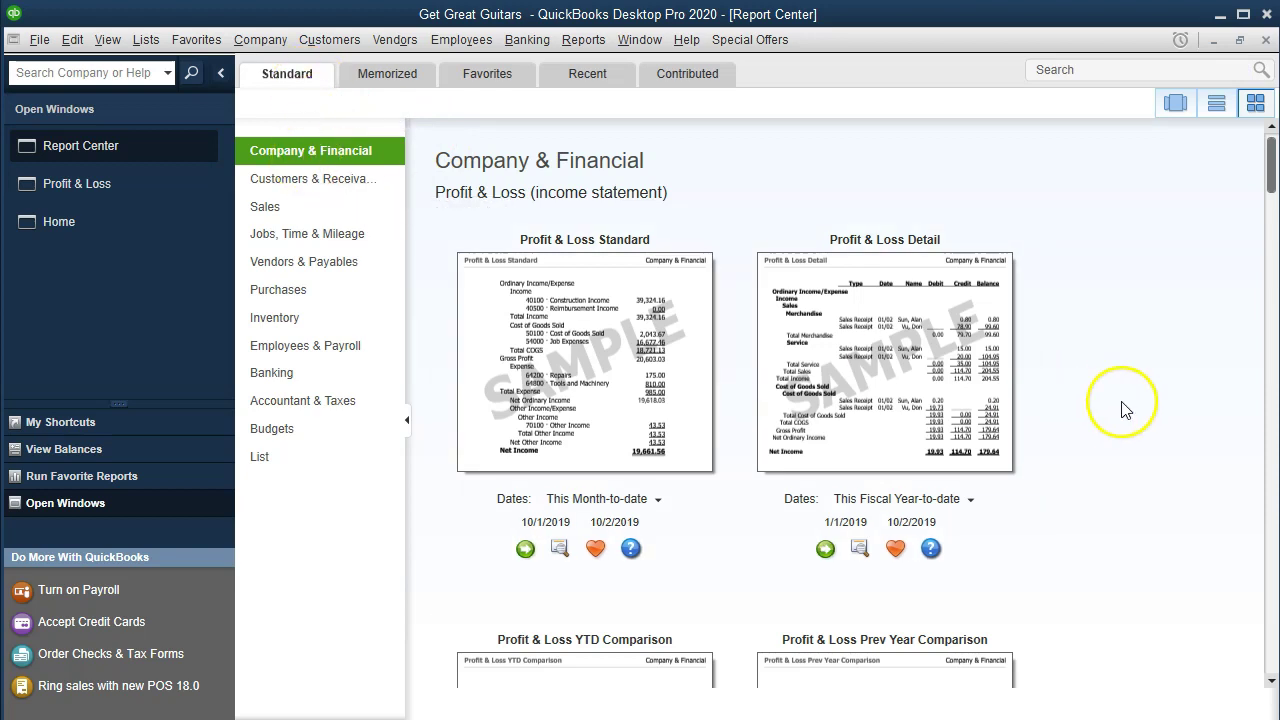
scroll(1120, 405, "down", 6)
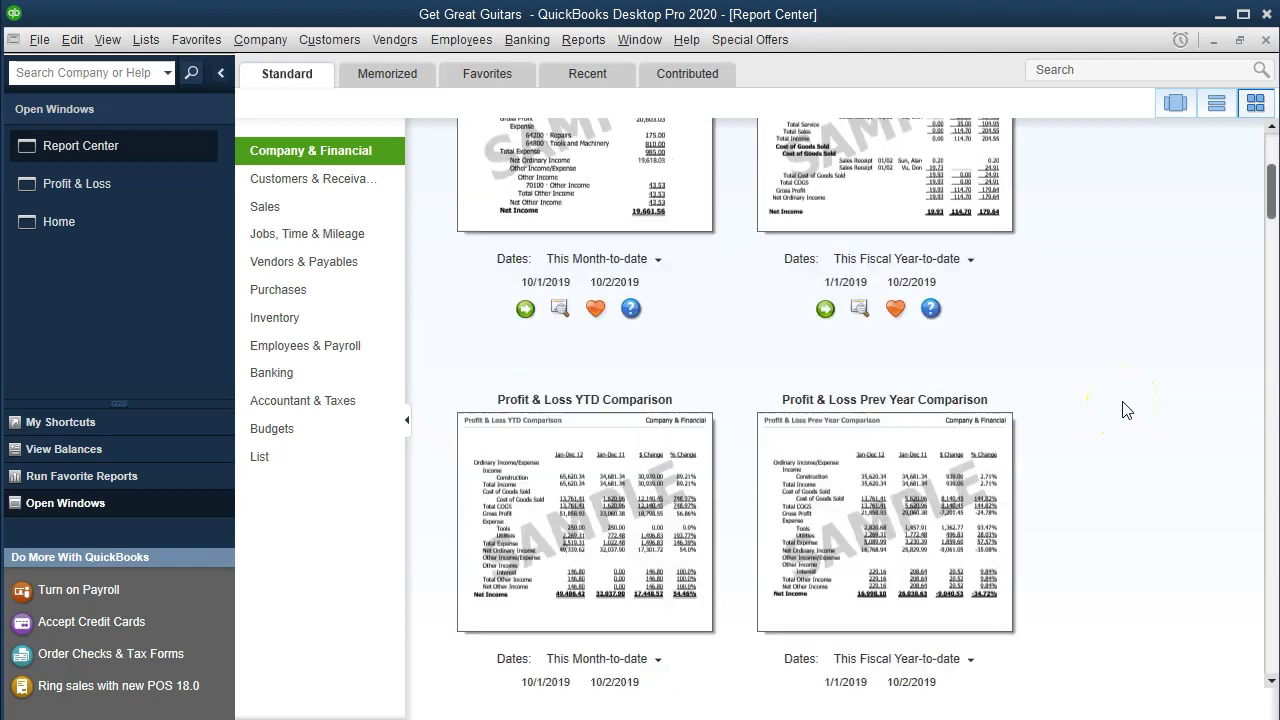
scroll(1102, 393, "down", 3)
scroll(1102, 391, "up", 3)
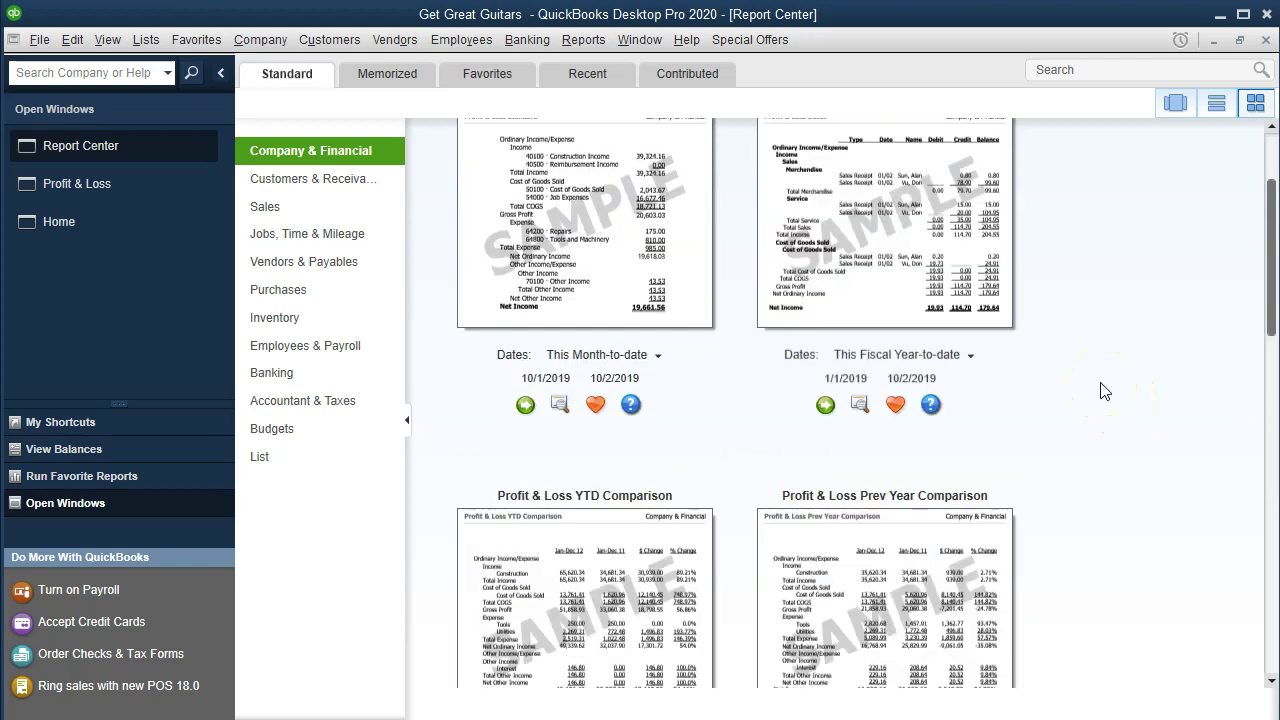
scroll(1104, 391, "down", 10)
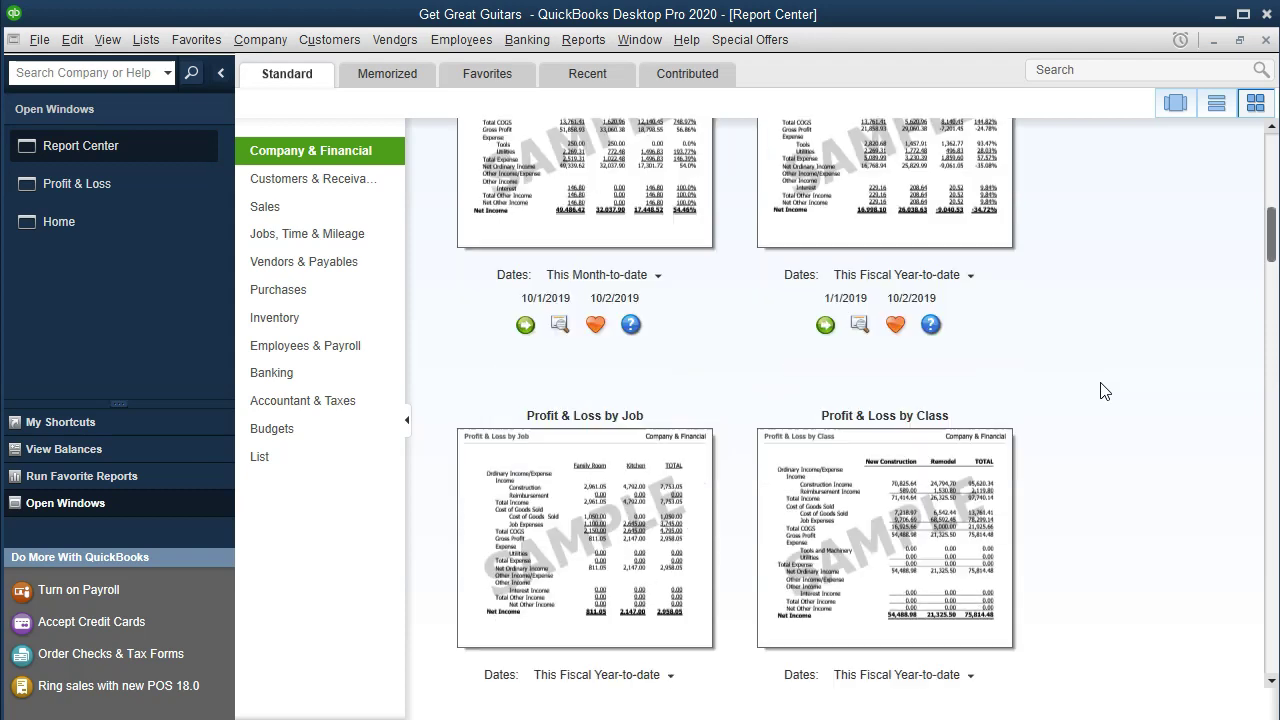
scroll(1104, 391, "down", 13)
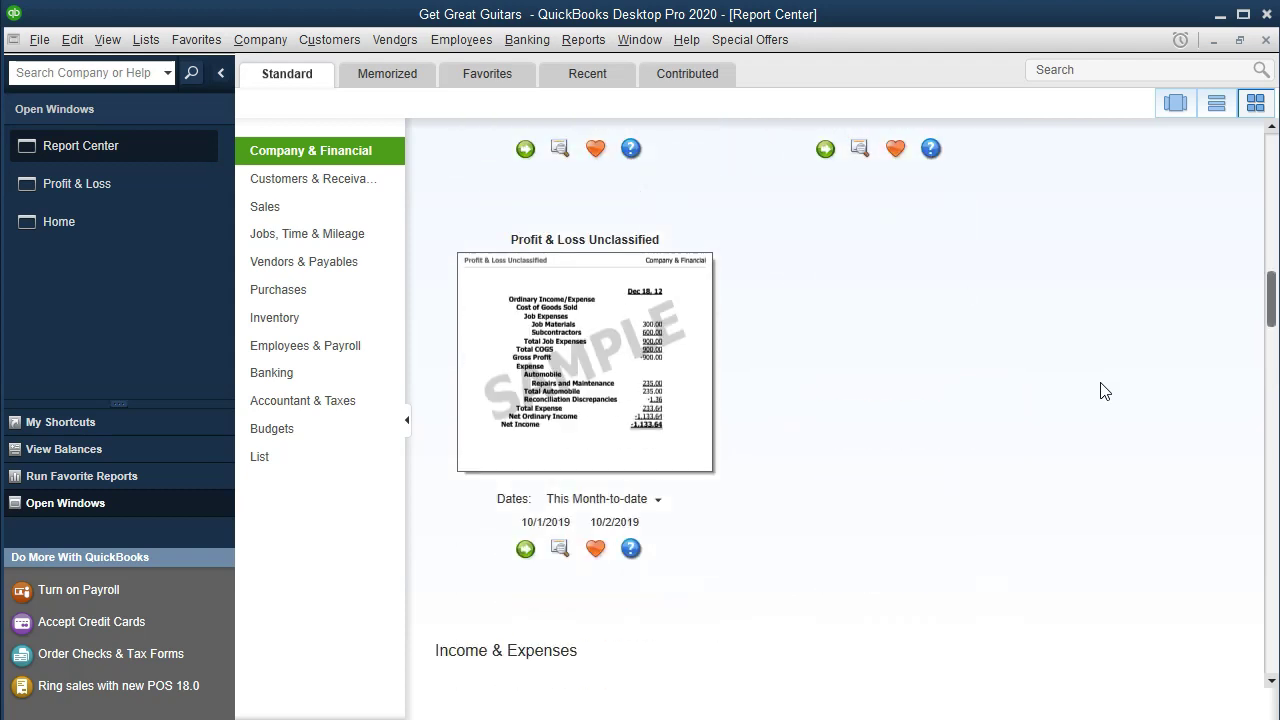
scroll(1104, 391, "down", 16)
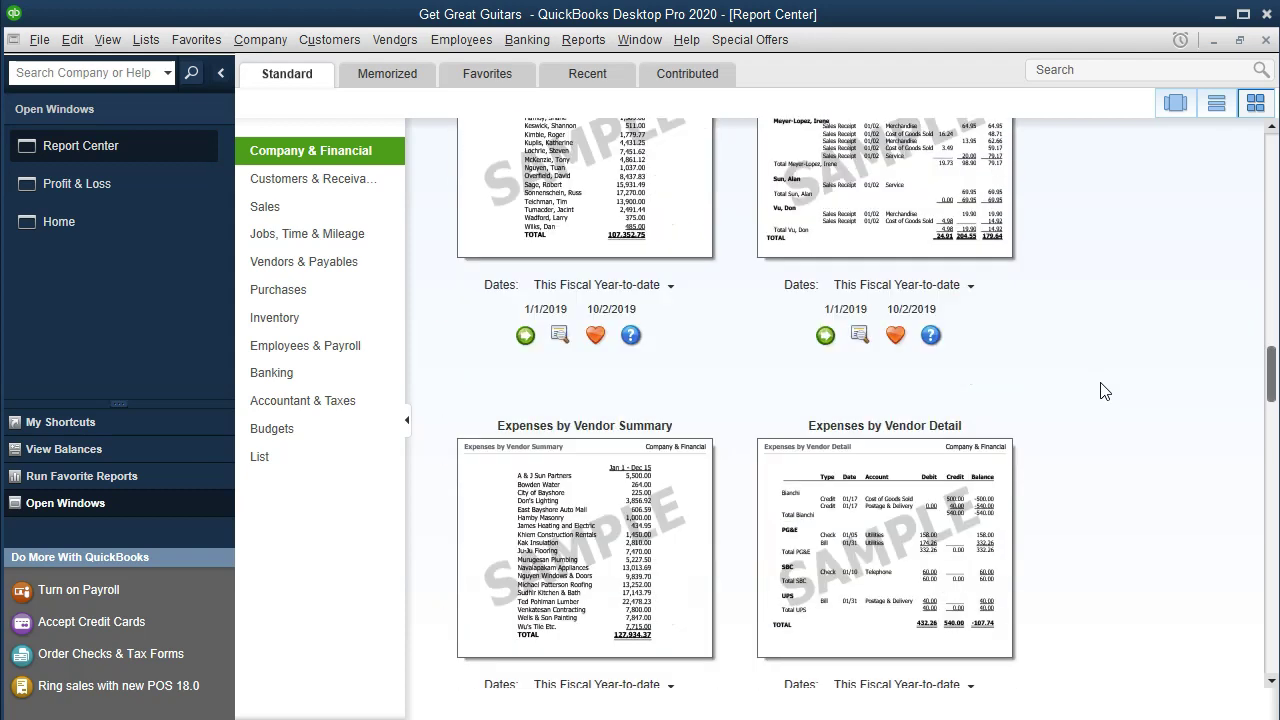
scroll(1104, 391, "down", 4)
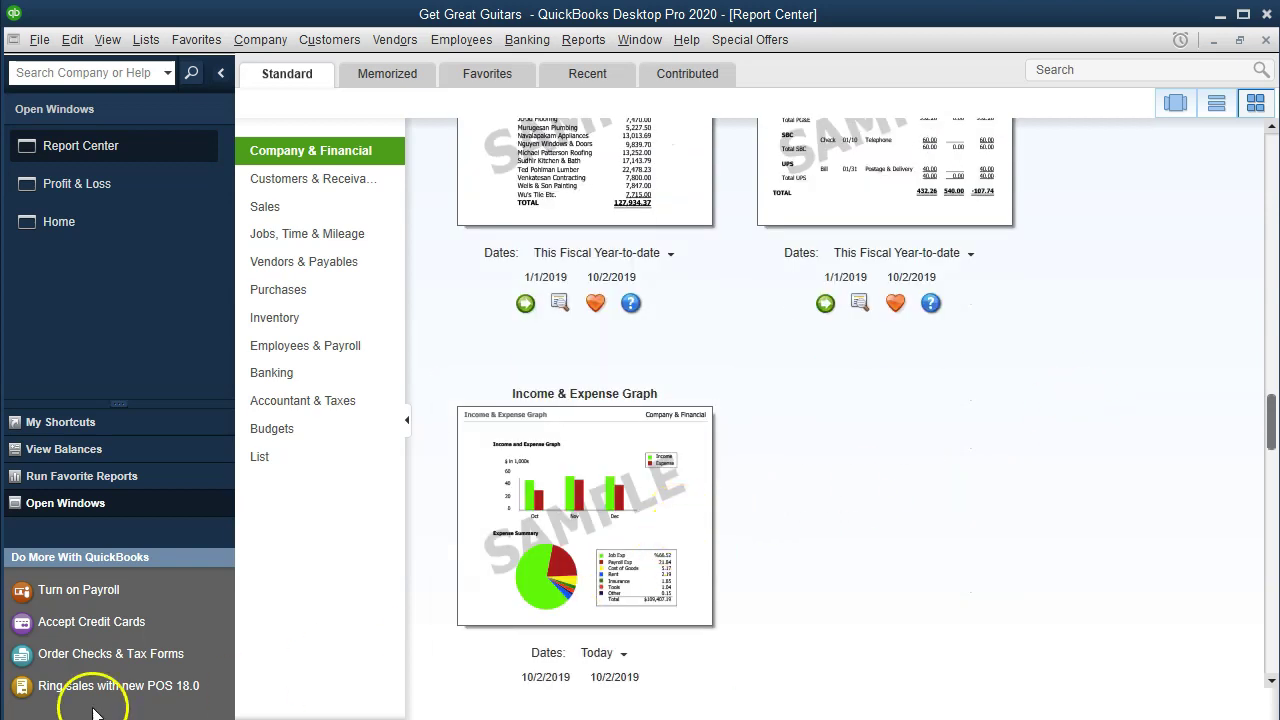
scroll(880, 530, "down", 2)
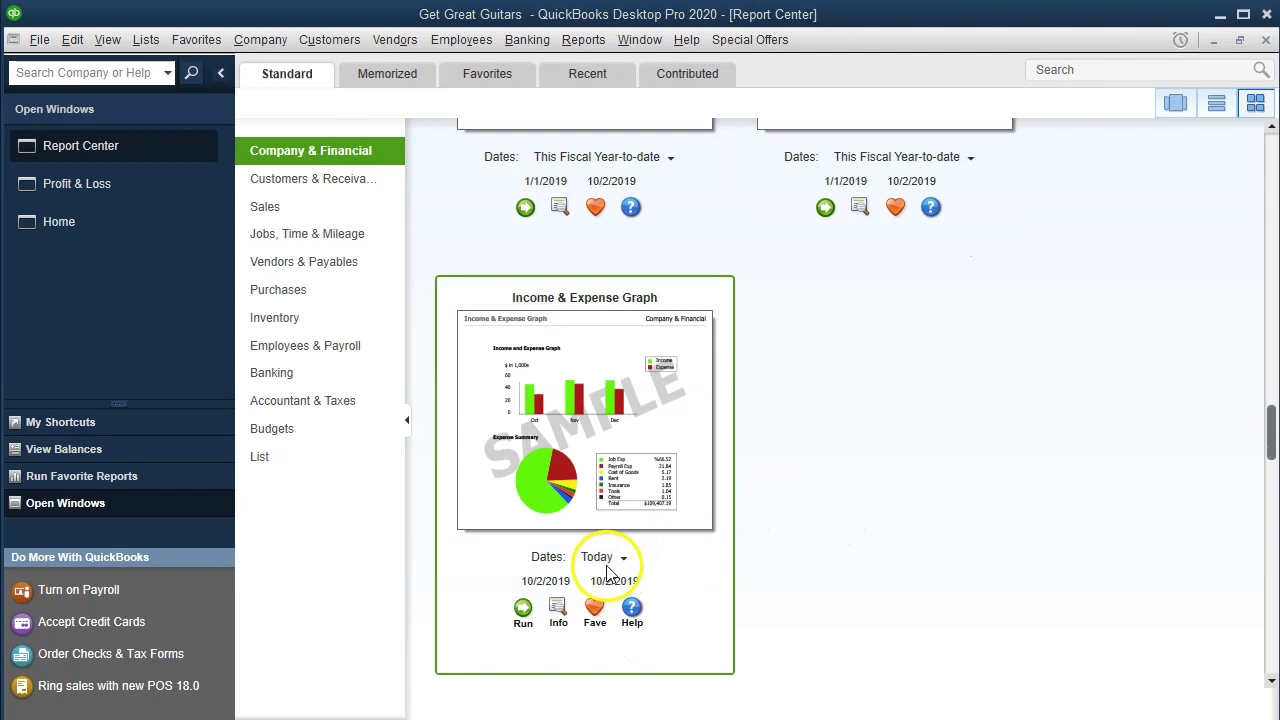
Run the Income & Expense Graph with dates 01/01/2020 through 02/29/2020
left_click(523, 609)
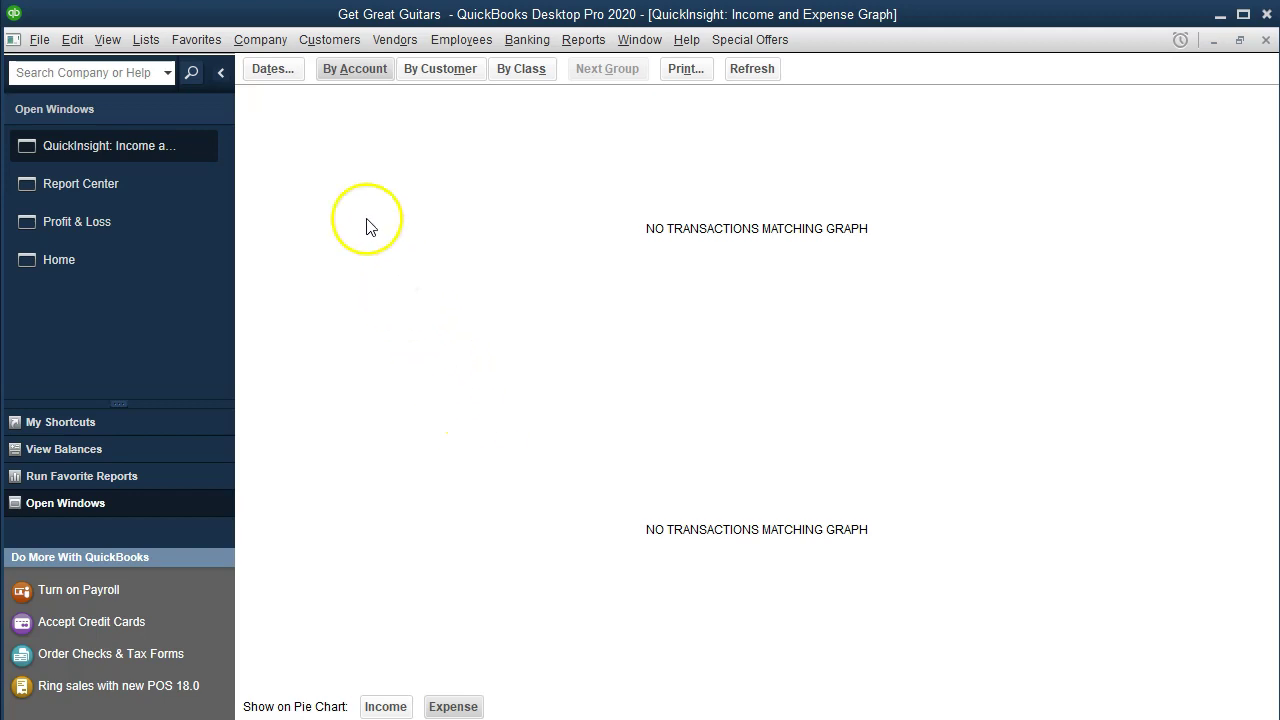
left_click(275, 75)
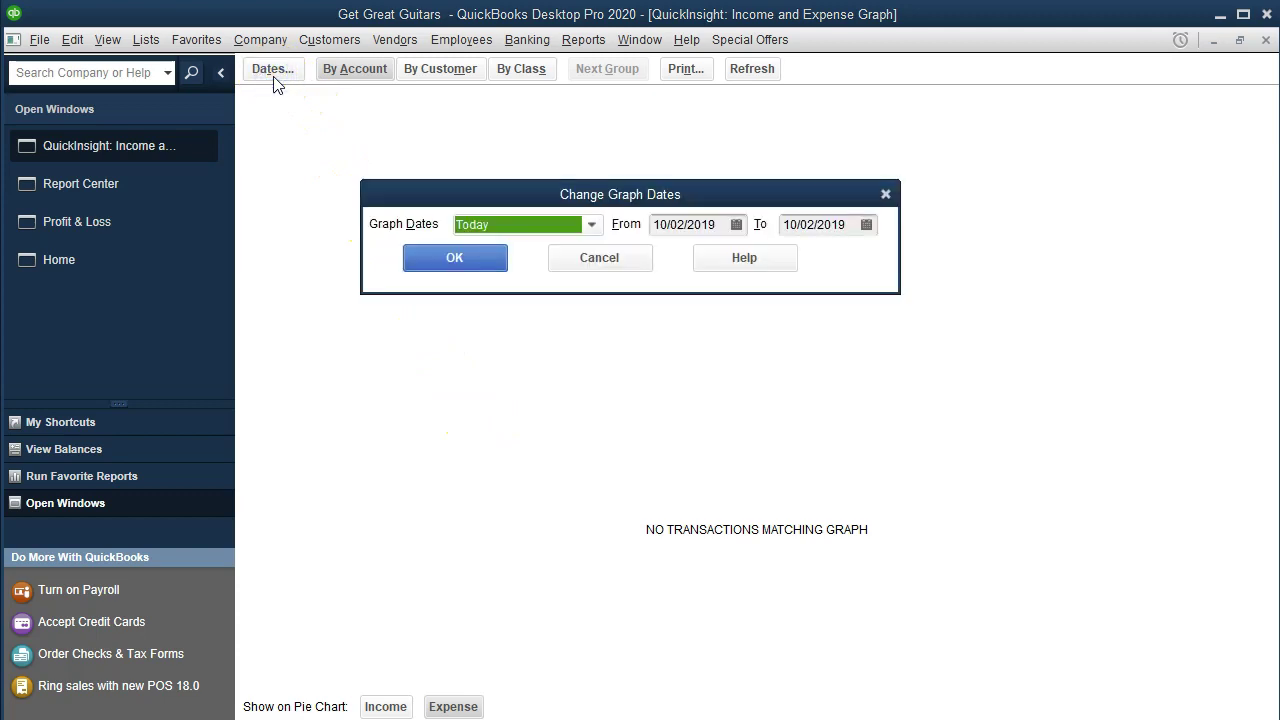
key("Tab")
type("01/01/2020")
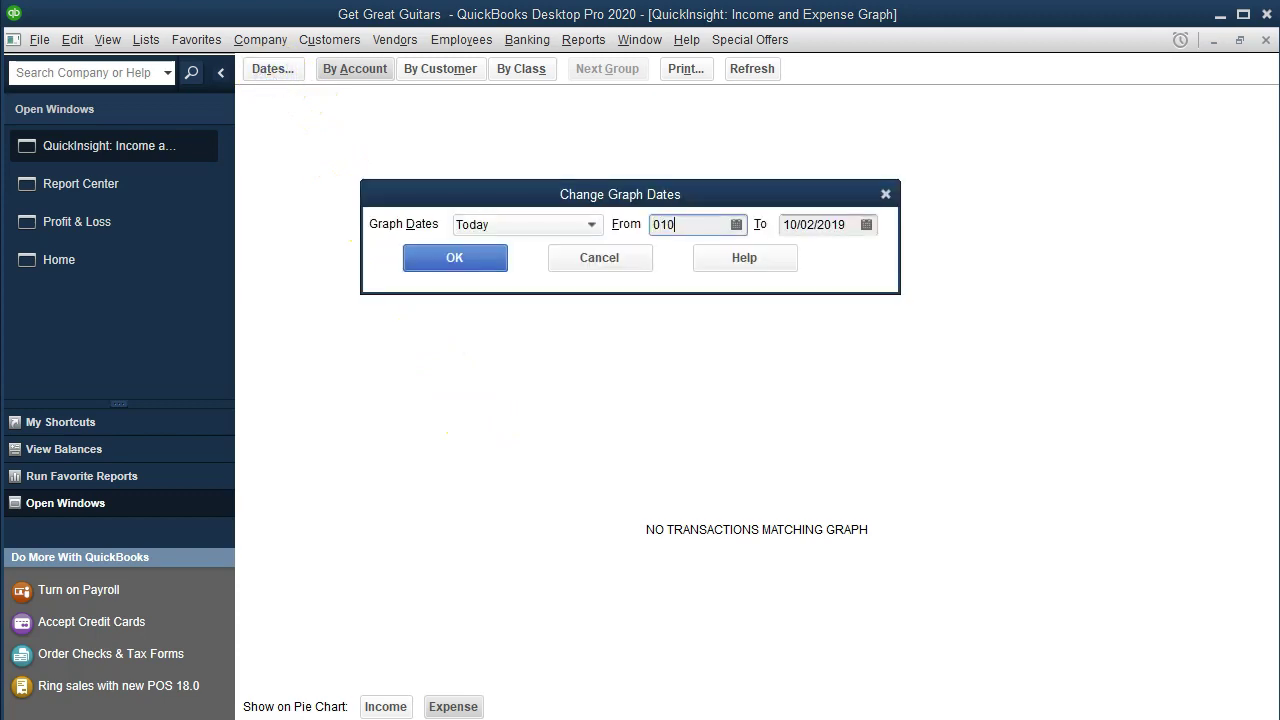
key("Tab")
type("02/")
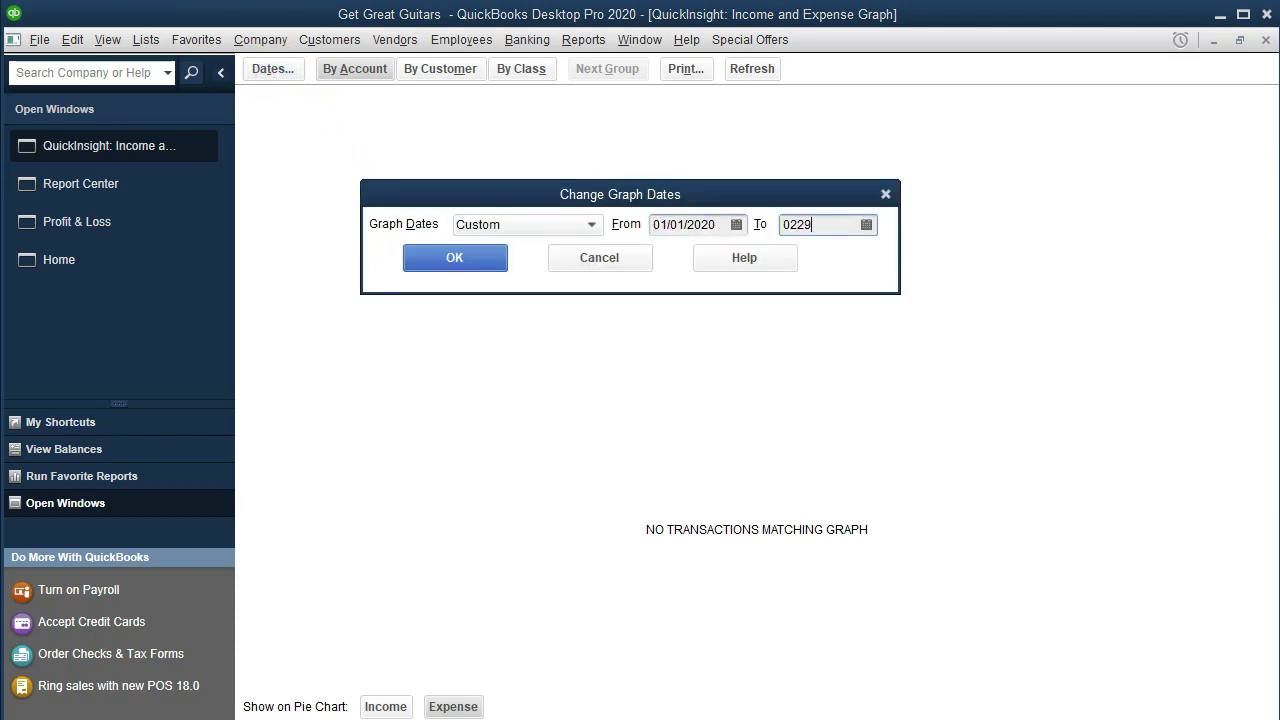
type("29")
key("Tab")
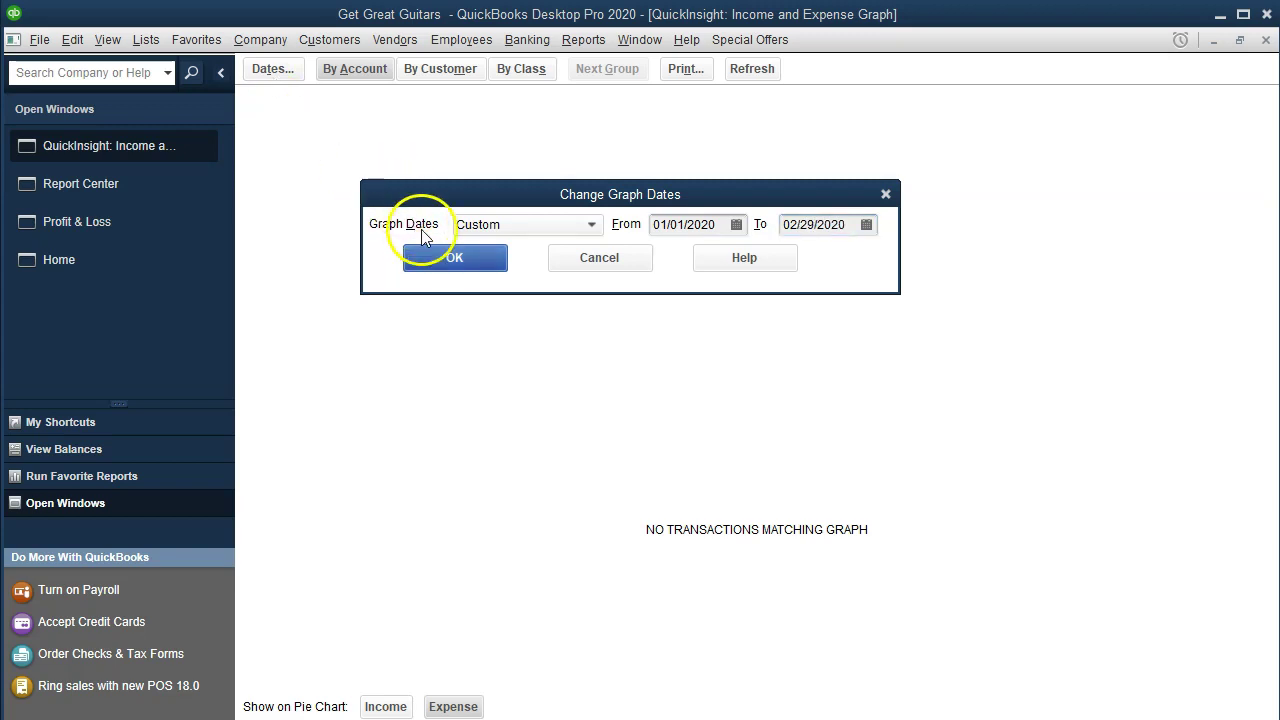
left_click(441, 258)
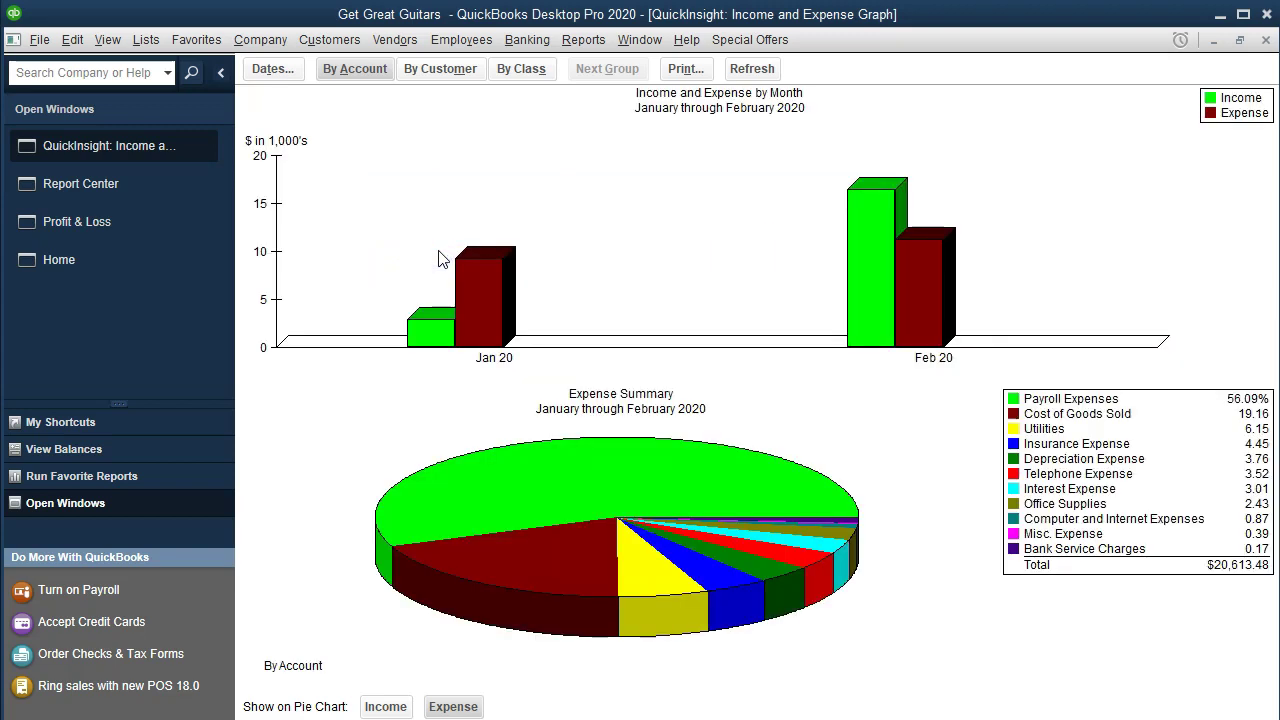
Switch the graph between By Customer and By Account, and the pie between income and expense
left_click(427, 71)
left_click(358, 69)
left_click(386, 706)
left_click(389, 707)
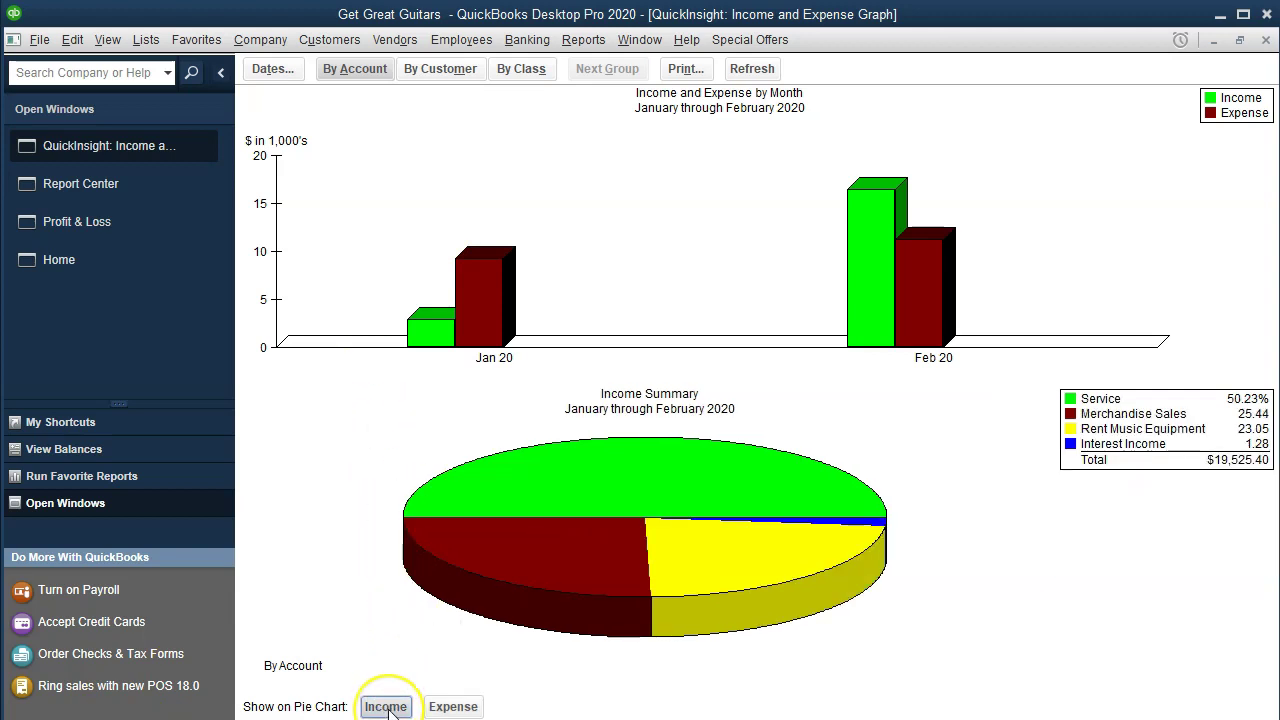
left_click(453, 707)
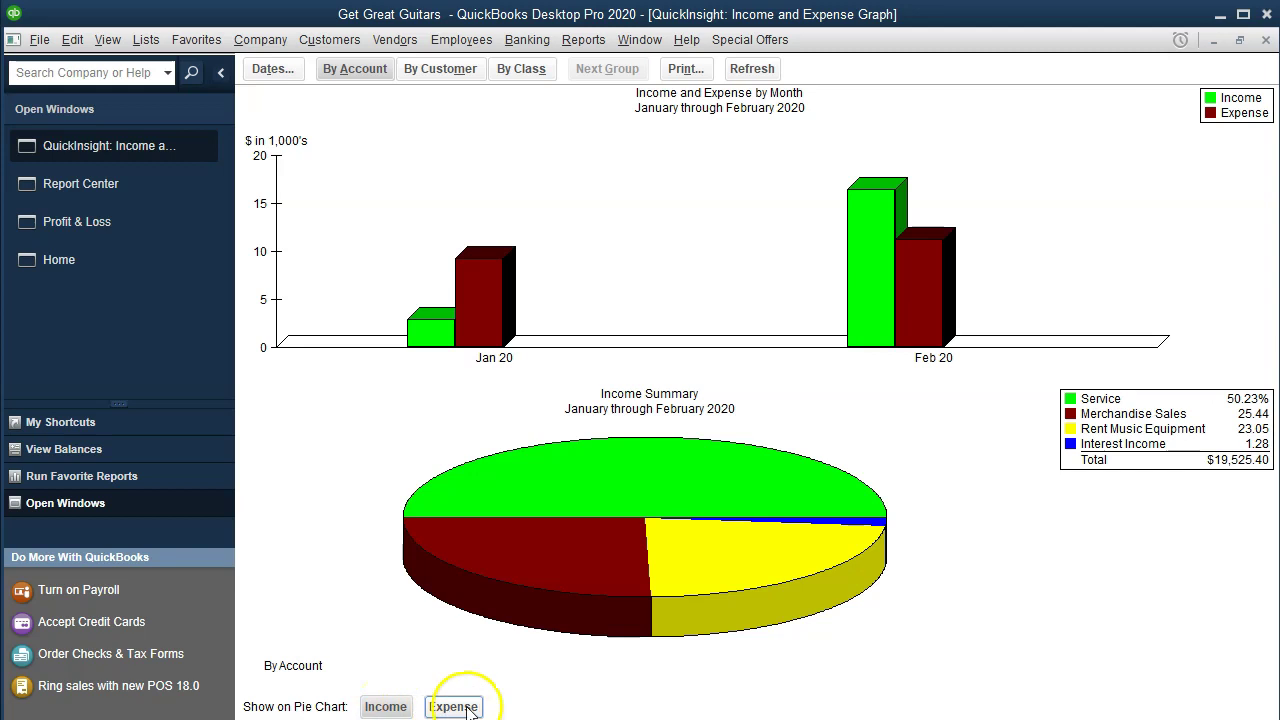
left_click(386, 706)
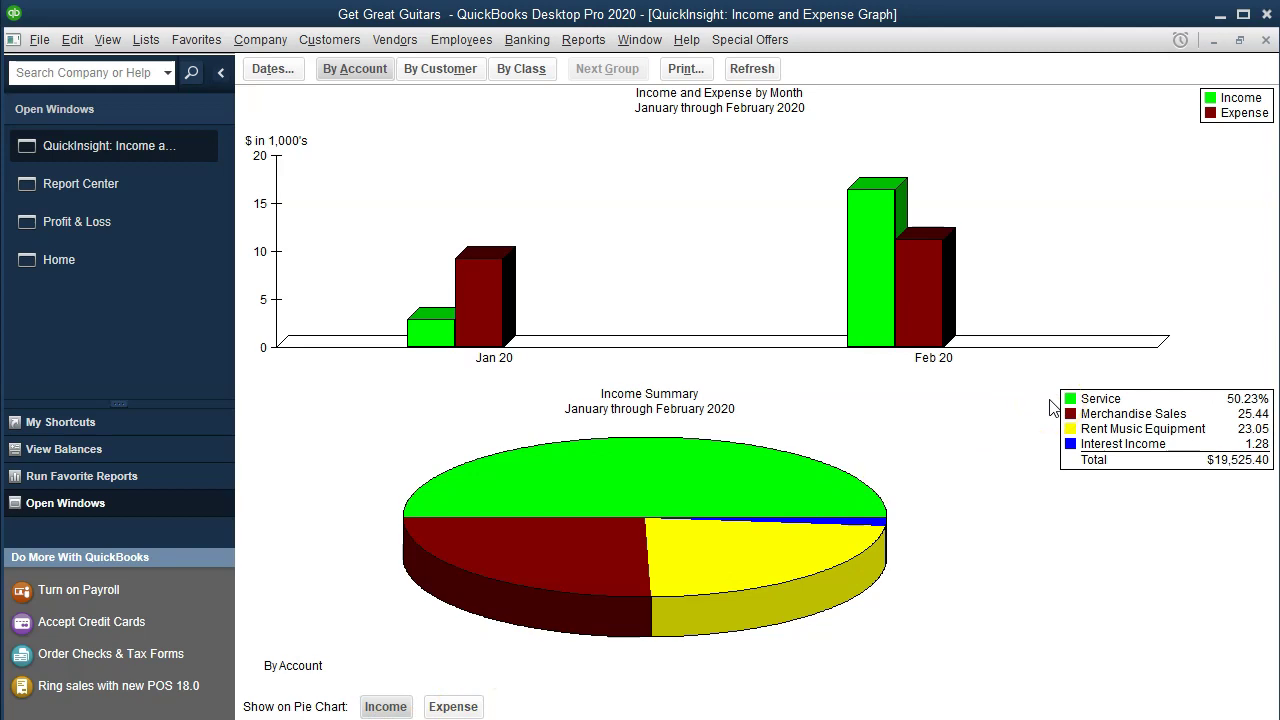
Show customer expense shares by customer, then return to the Profit & Loss report
left_click(441, 71)
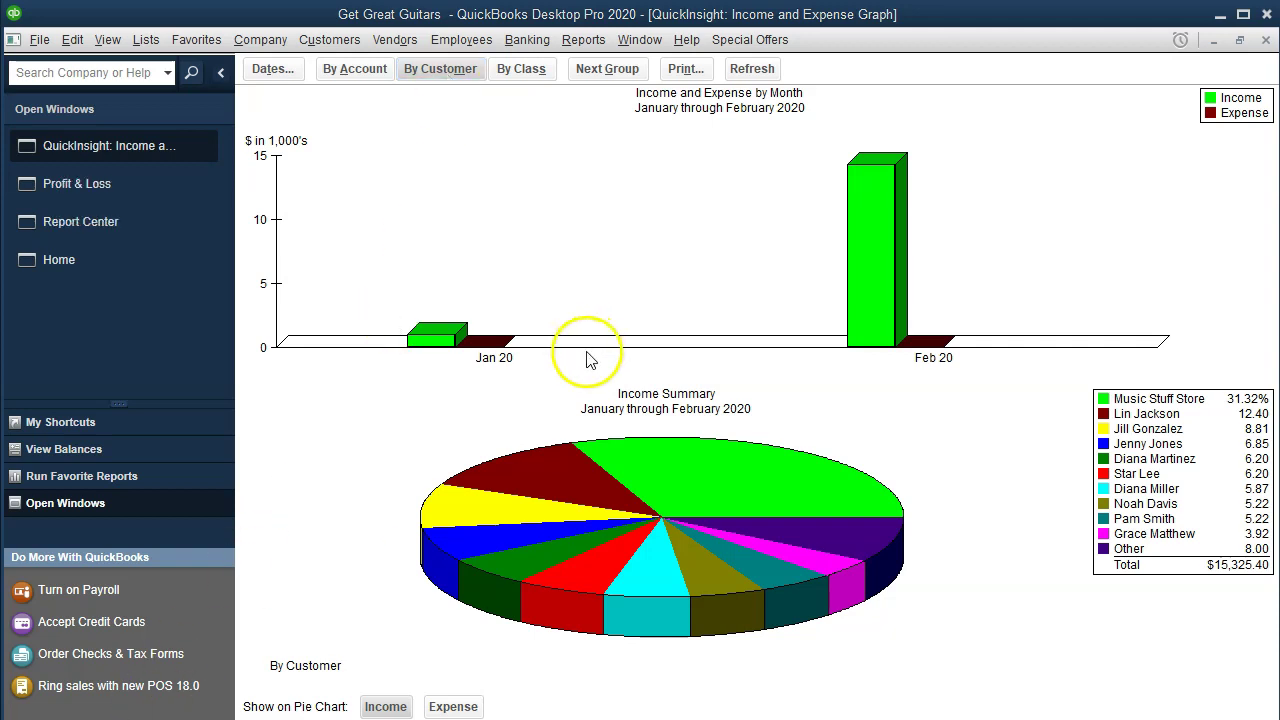
left_click(453, 707)
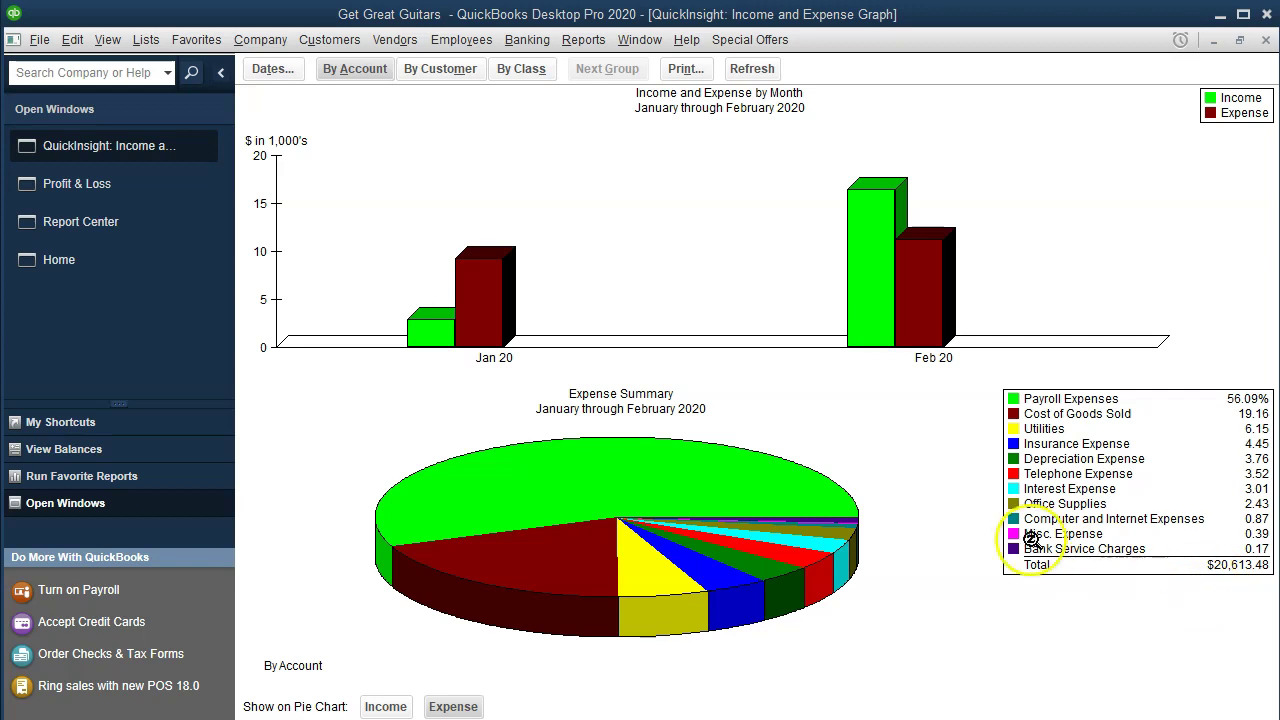
left_click(132, 189)
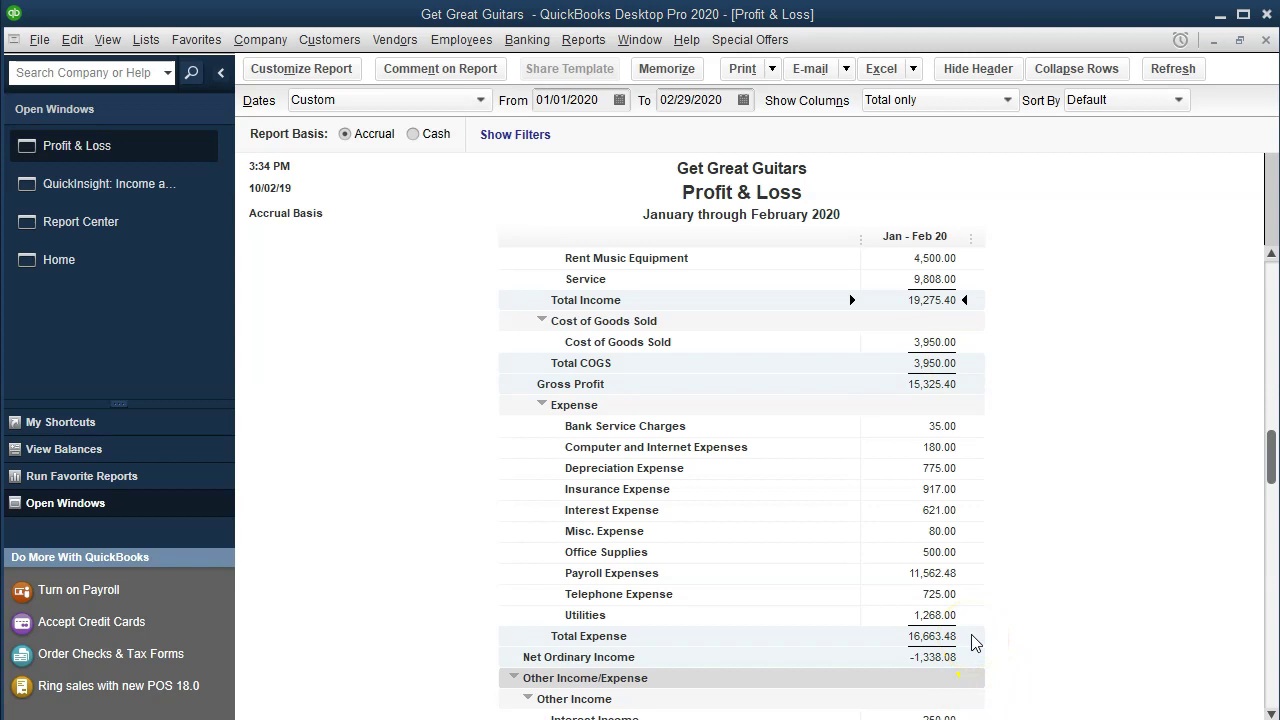
Move Calculator aside and add 16,663.48 plus 3,950 to get 20,613.48
left_click_drag(809, 171, 280, 155)
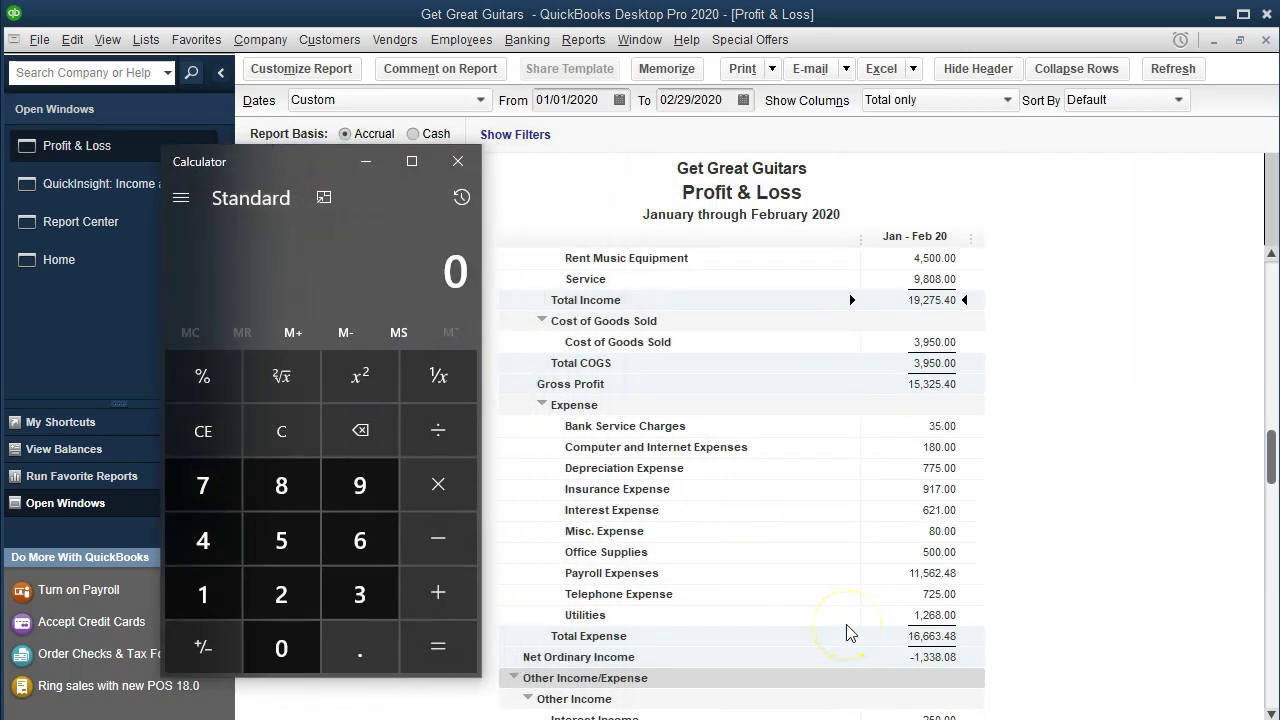
type("16,663.48")
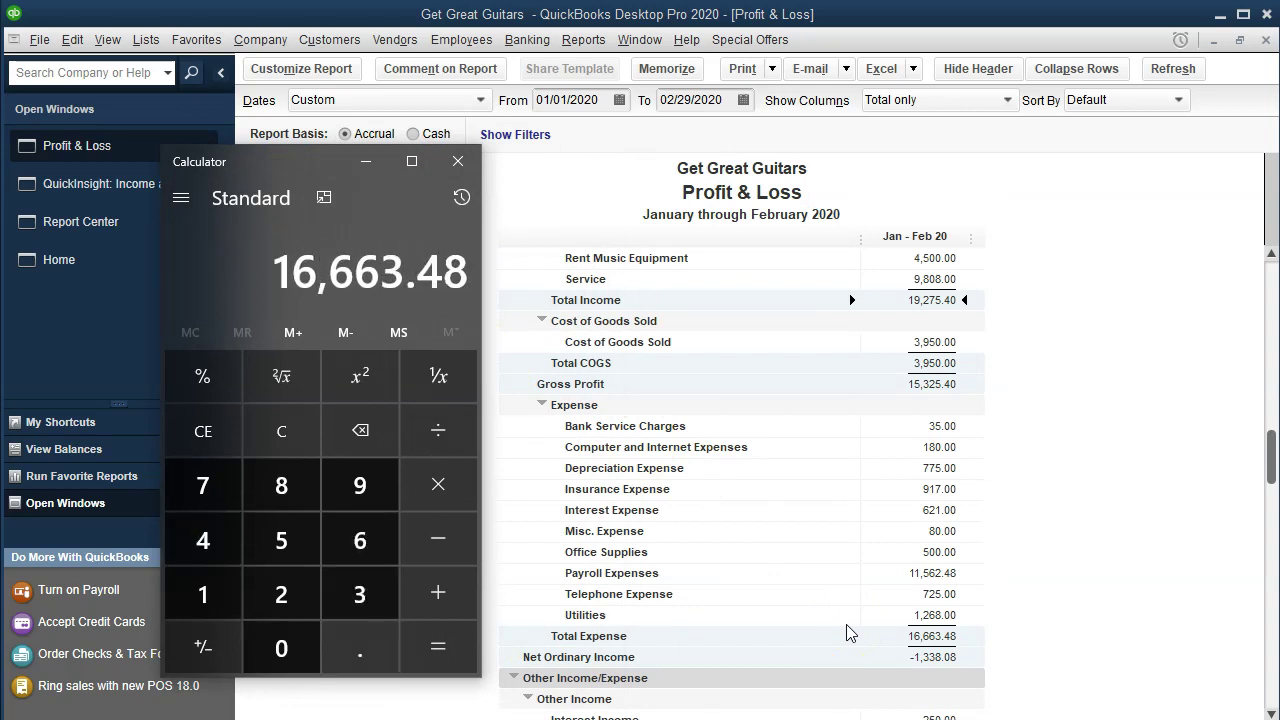
key("plus")
type("3950")
key("Return")
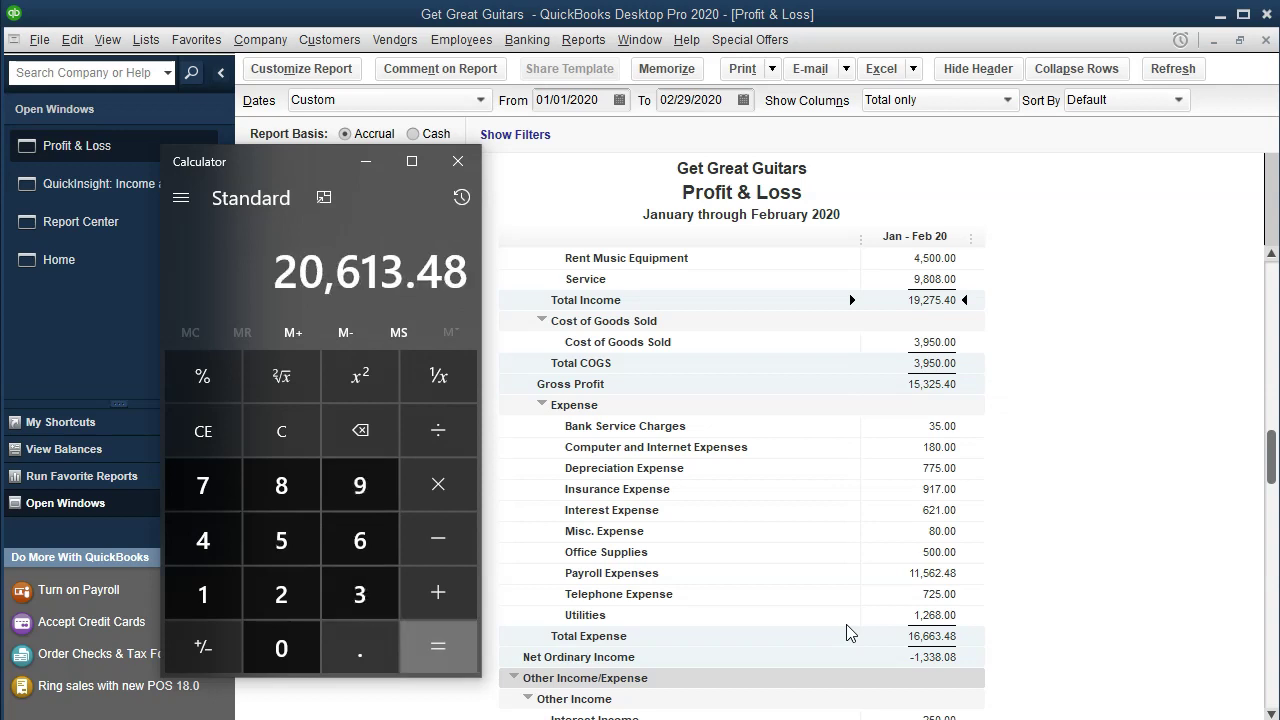
Close the calculator and bring the Profit & Loss report to the front, scrolled to the top
left_click(297, 168)
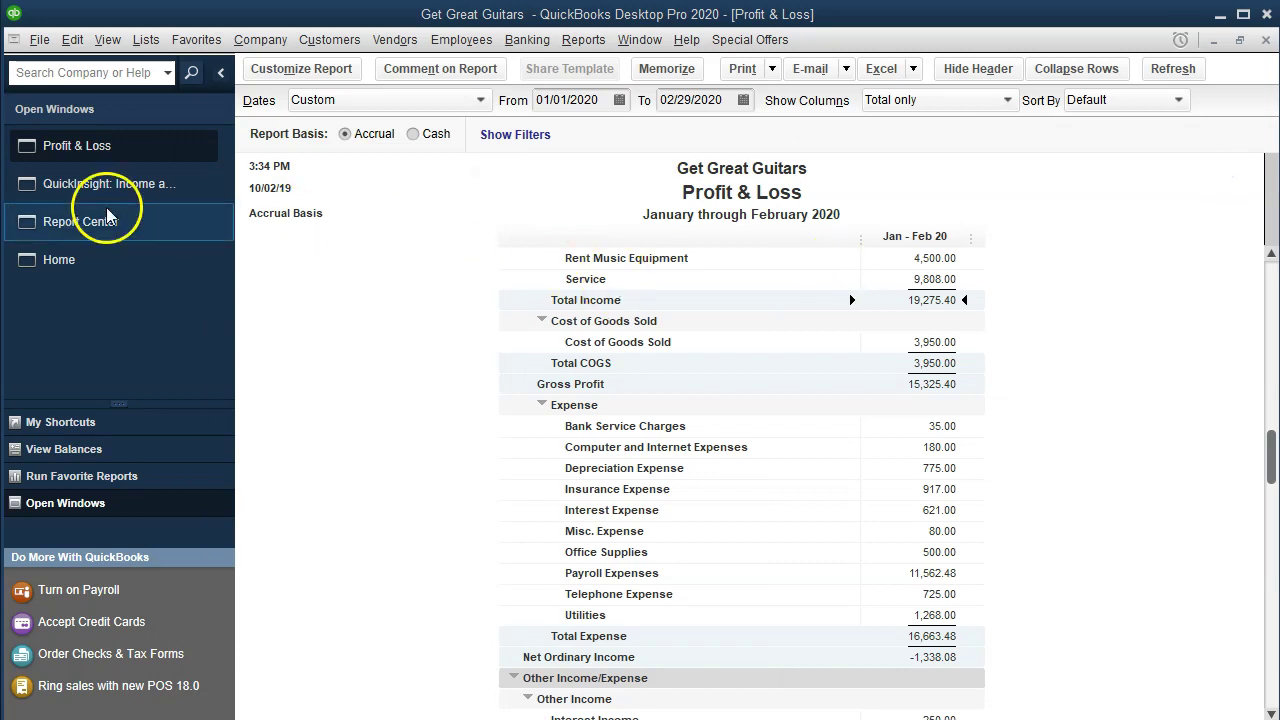
left_click(71, 200)
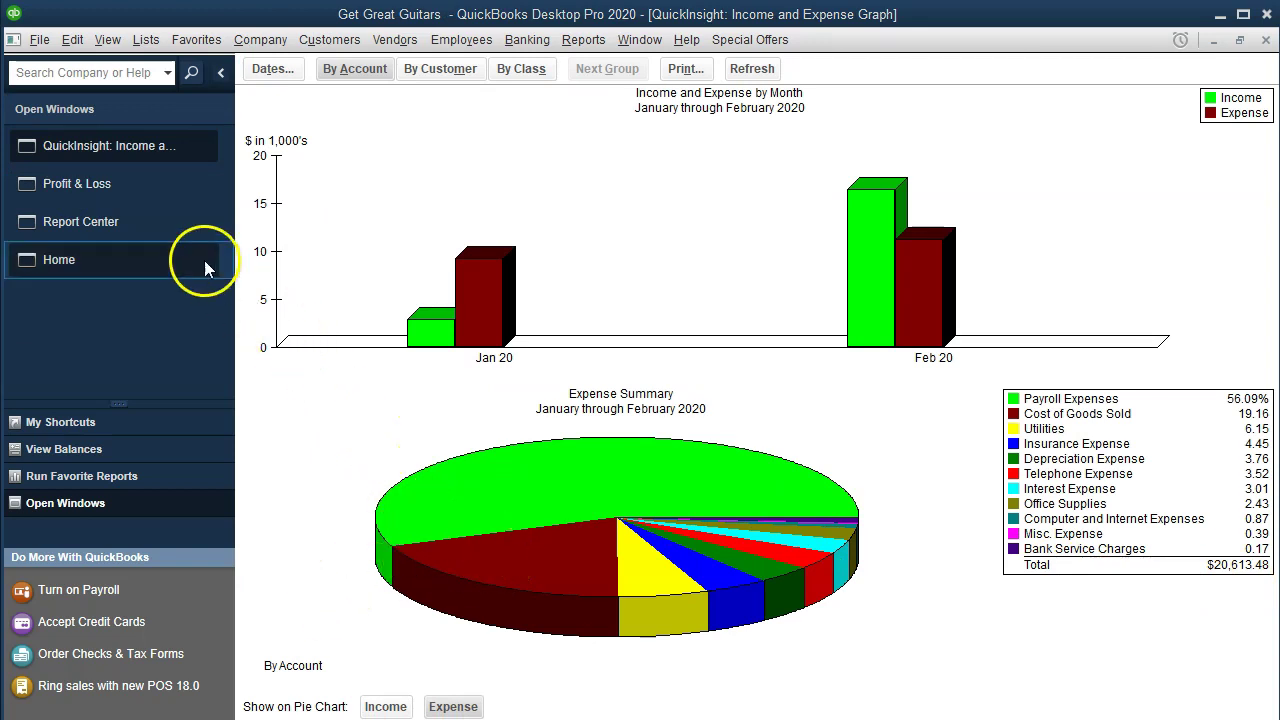
left_click(127, 193)
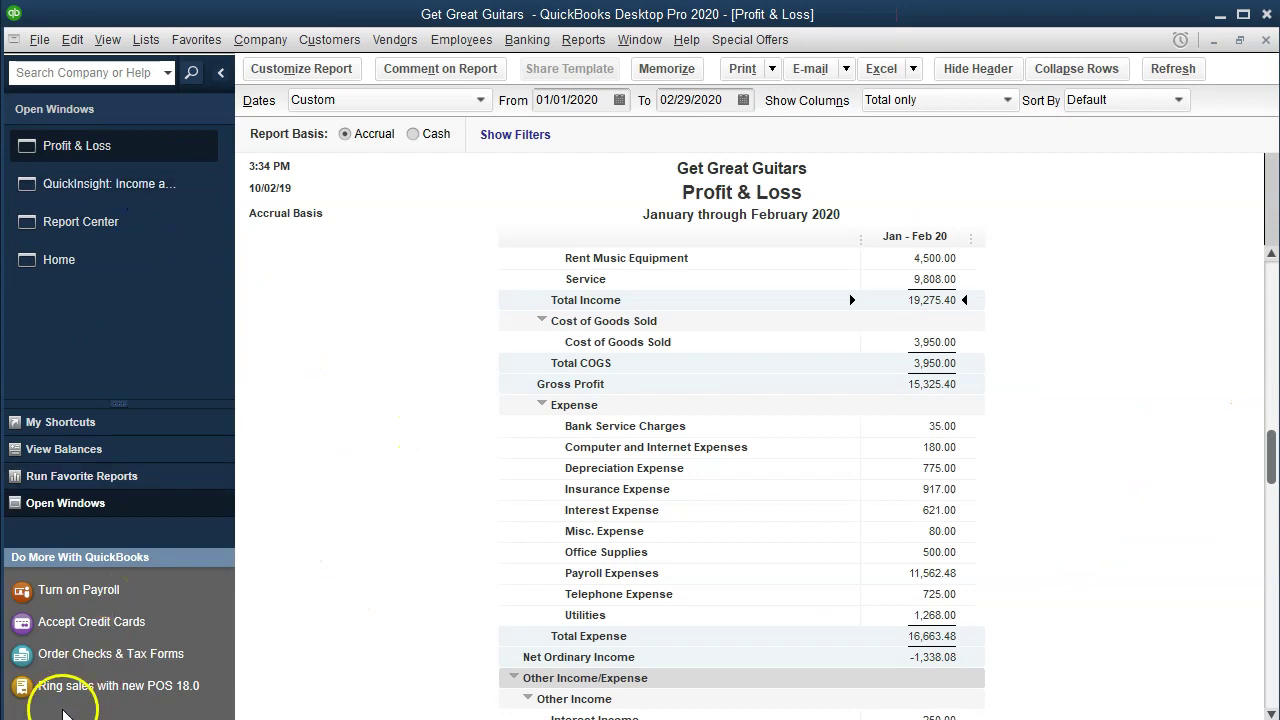
scroll(444, 545, "up", 1)
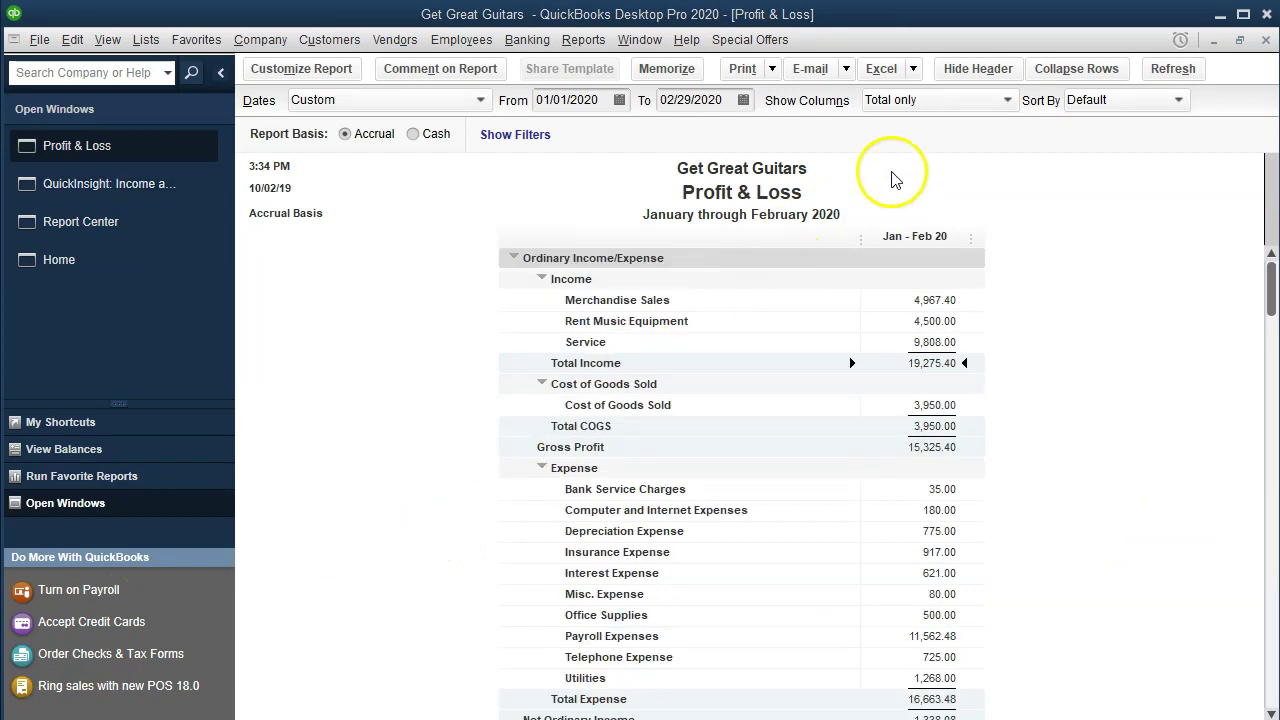
left_click(912, 70)
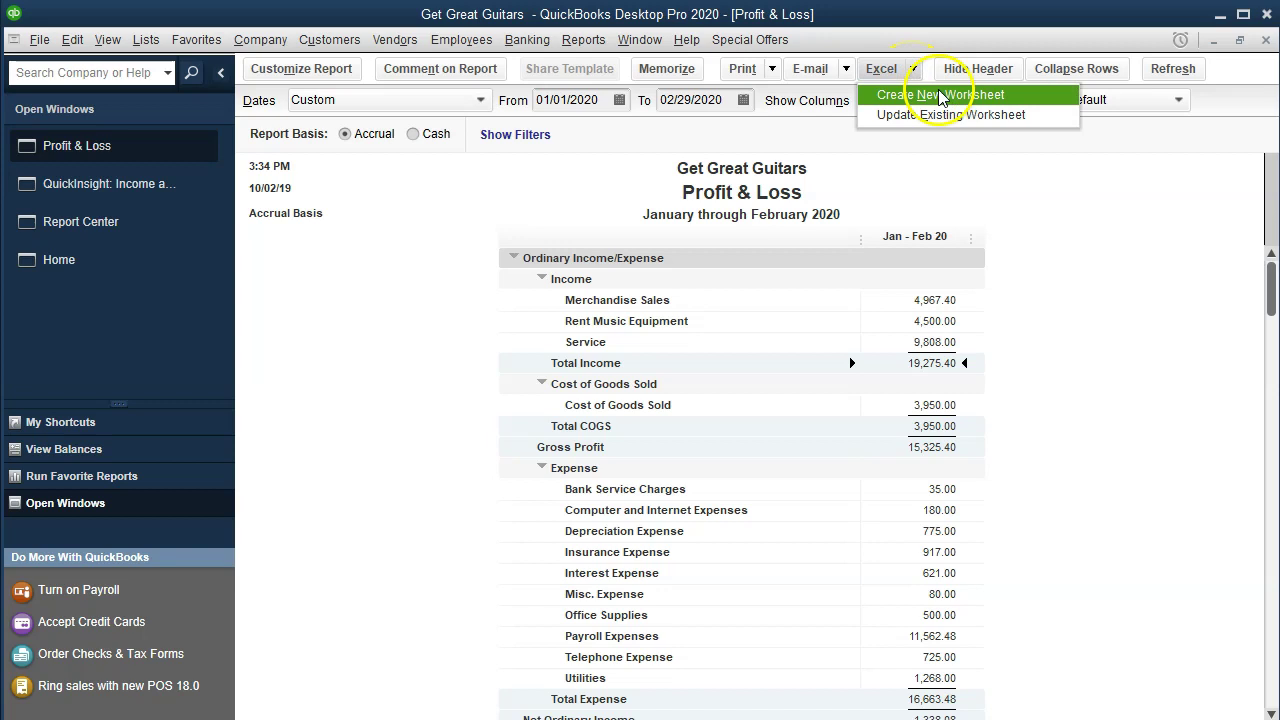
Export the report to a new worksheet in the existing workbook Financial Reports 2020.xlsx
left_click(945, 96)
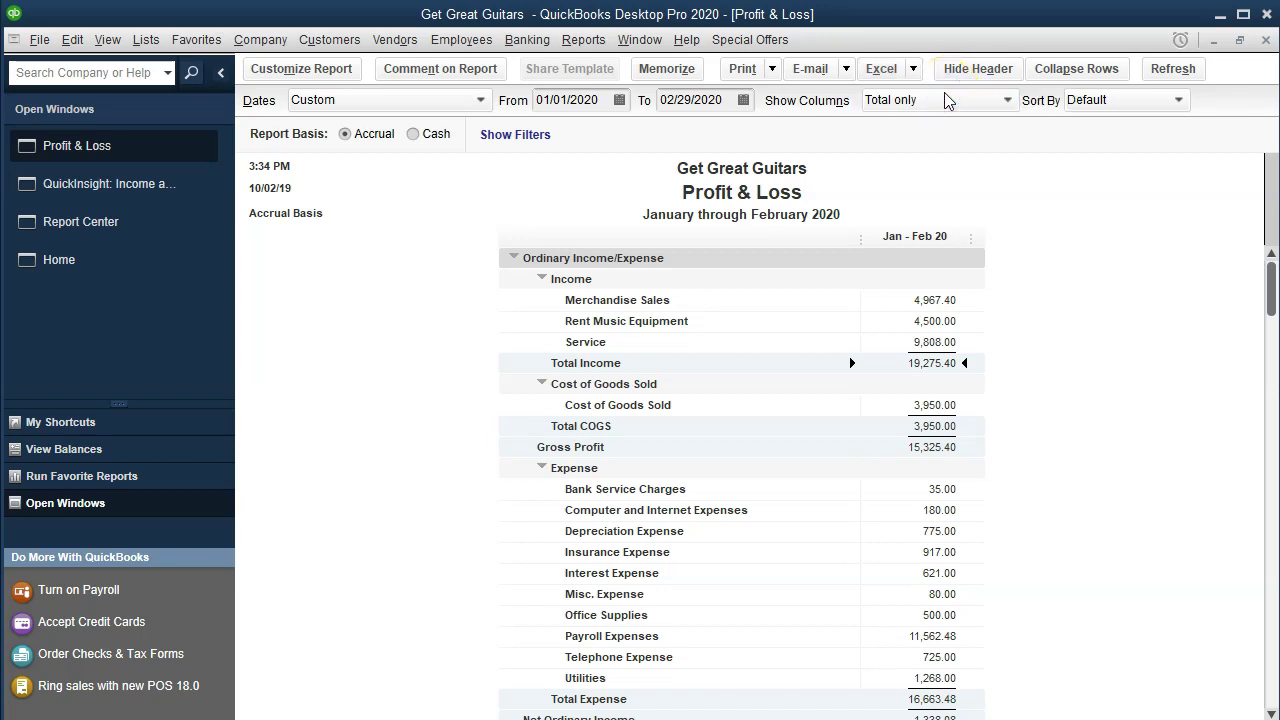
left_click(567, 251)
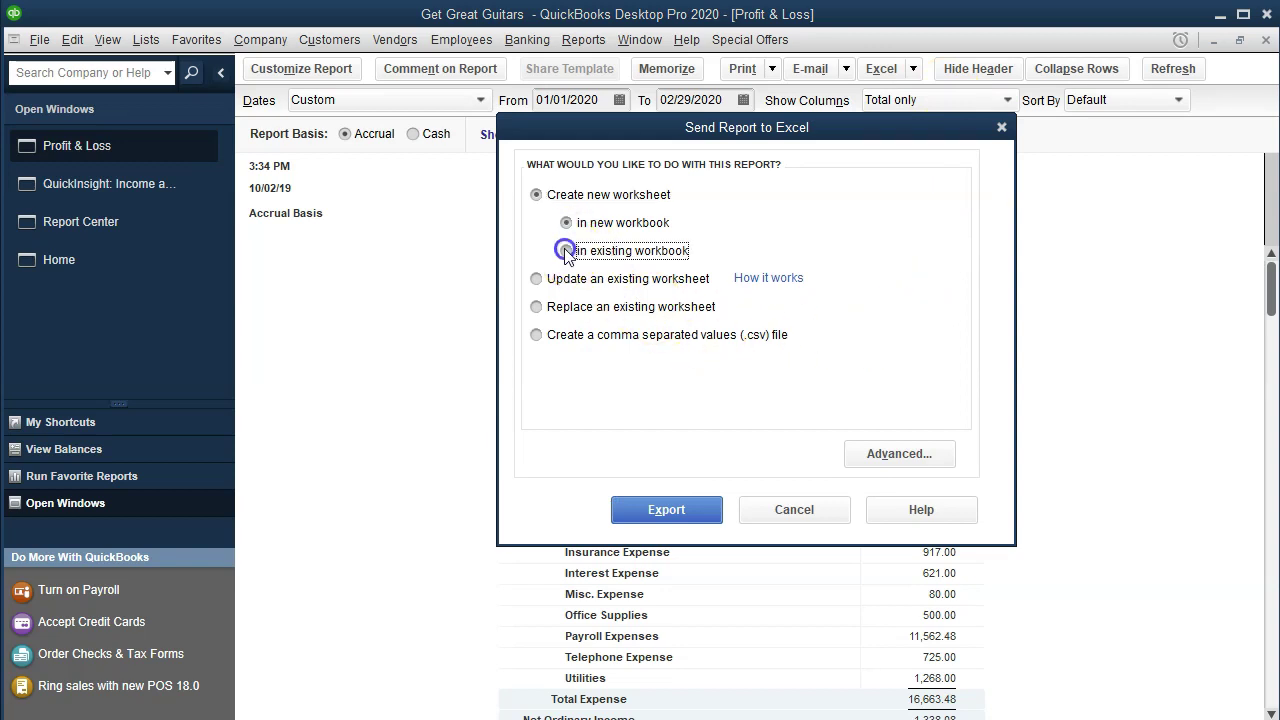
left_click(876, 314)
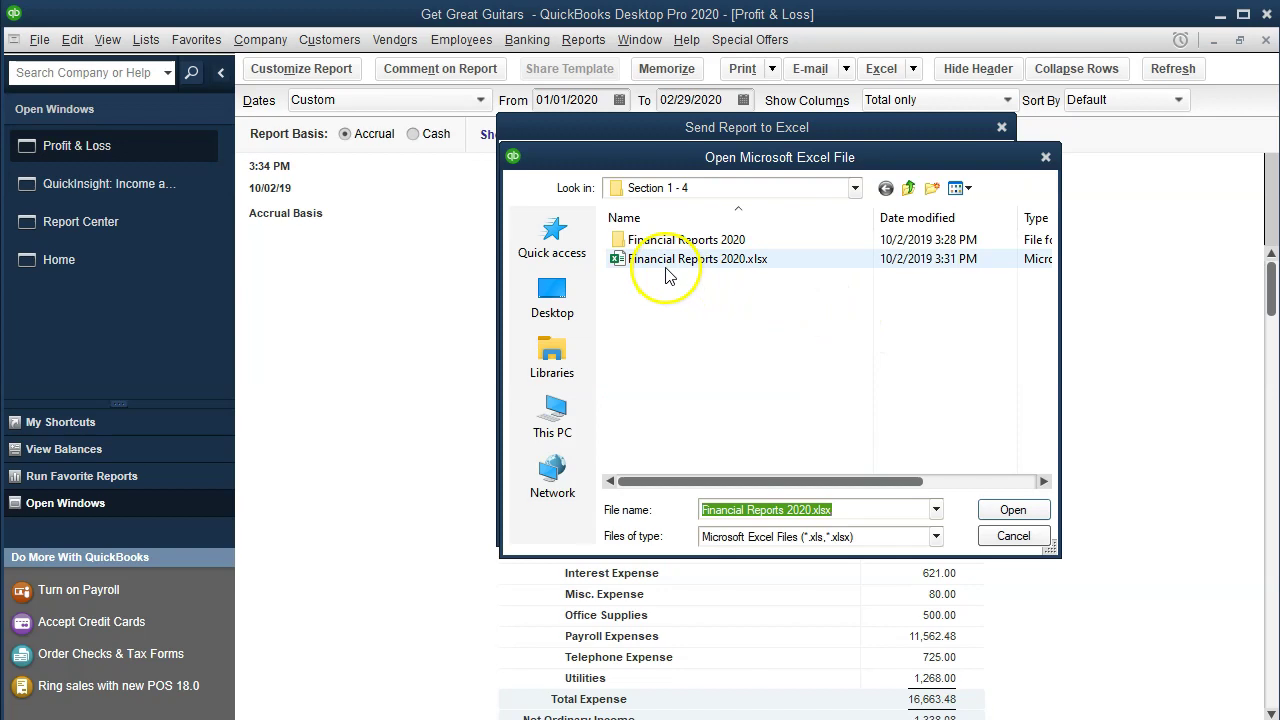
double_click(666, 264)
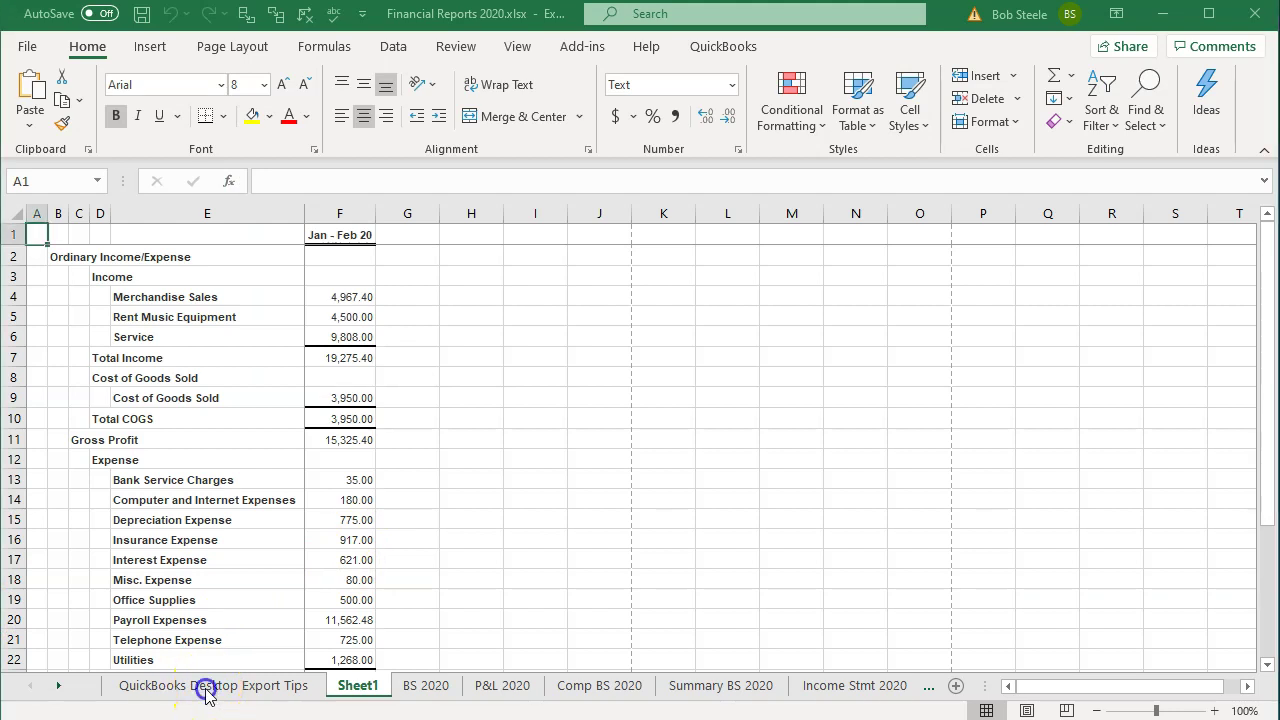
Delete the QuickBooks Desktop Export Tips sheet, confirming the permanent deletion
left_click(205, 688)
right_click(205, 688)
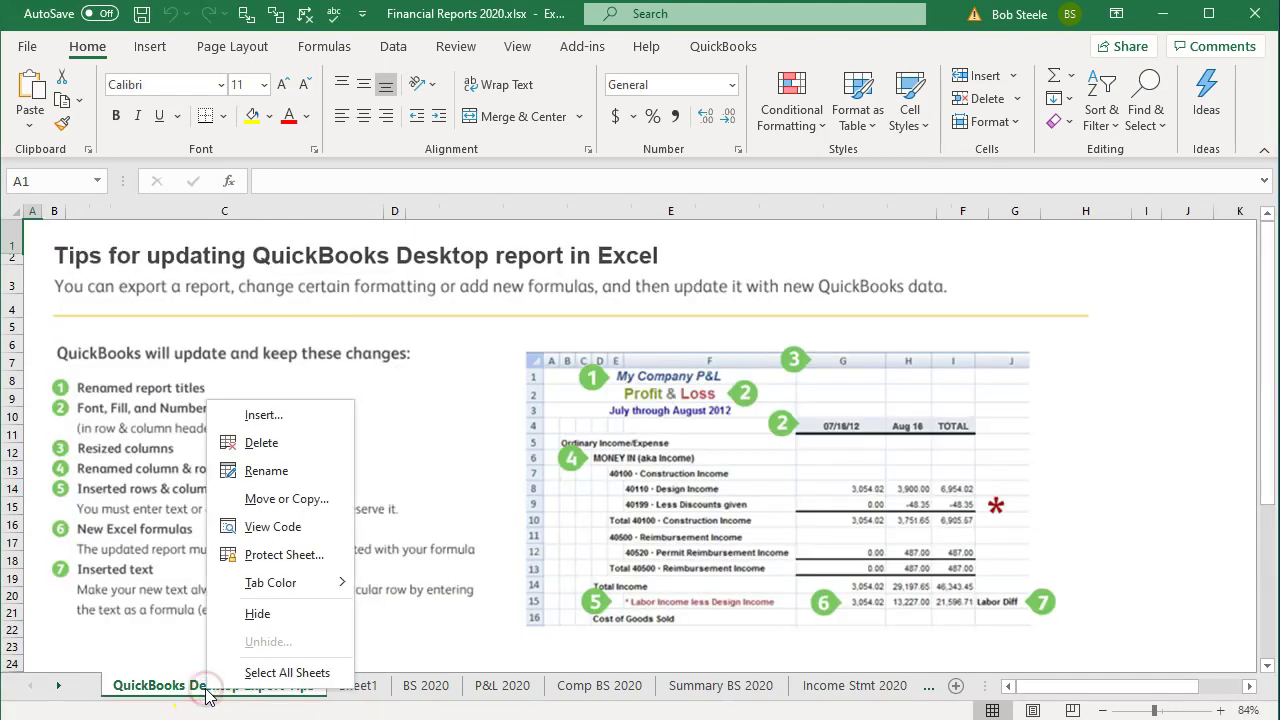
left_click(268, 444)
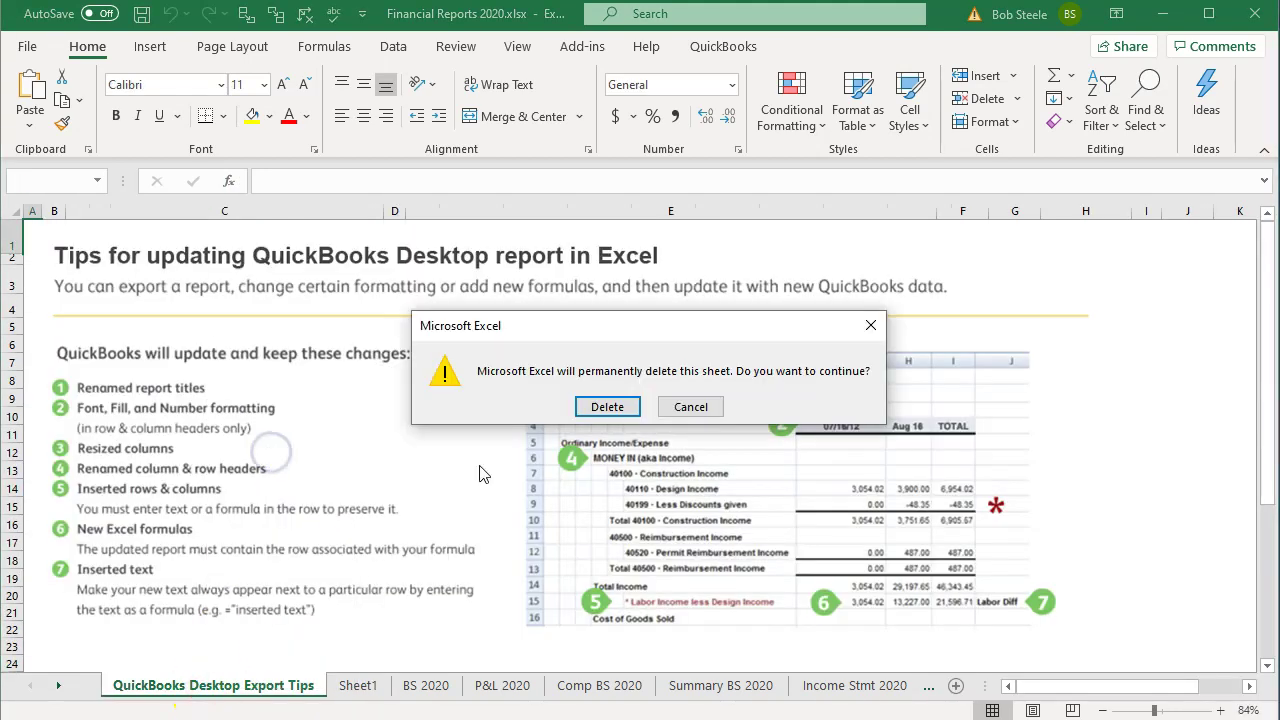
left_click(608, 406)
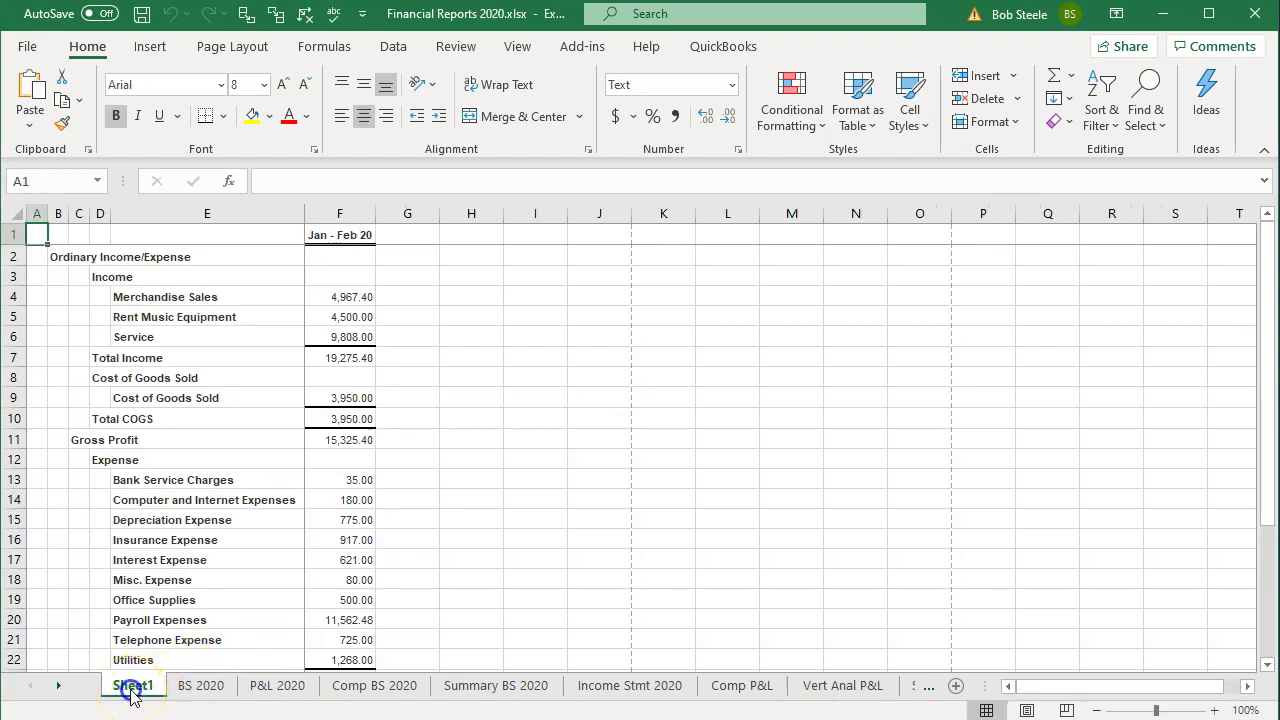
left_click_drag(131, 690, 240, 692)
Move Sheet1 to the end after Sals Graph and rename it Exp Graph
left_click(927, 686)
left_click_drag(869, 680, 871, 682)
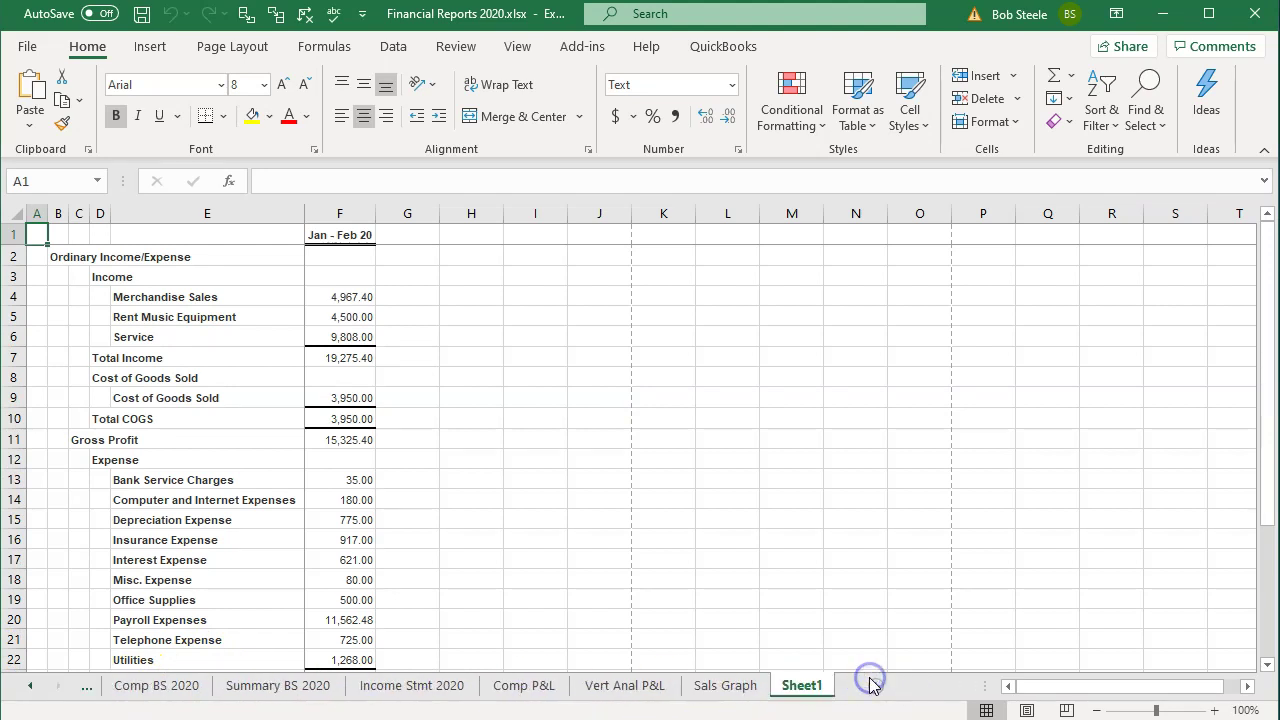
double_click(805, 685)
type("Exp Graph")
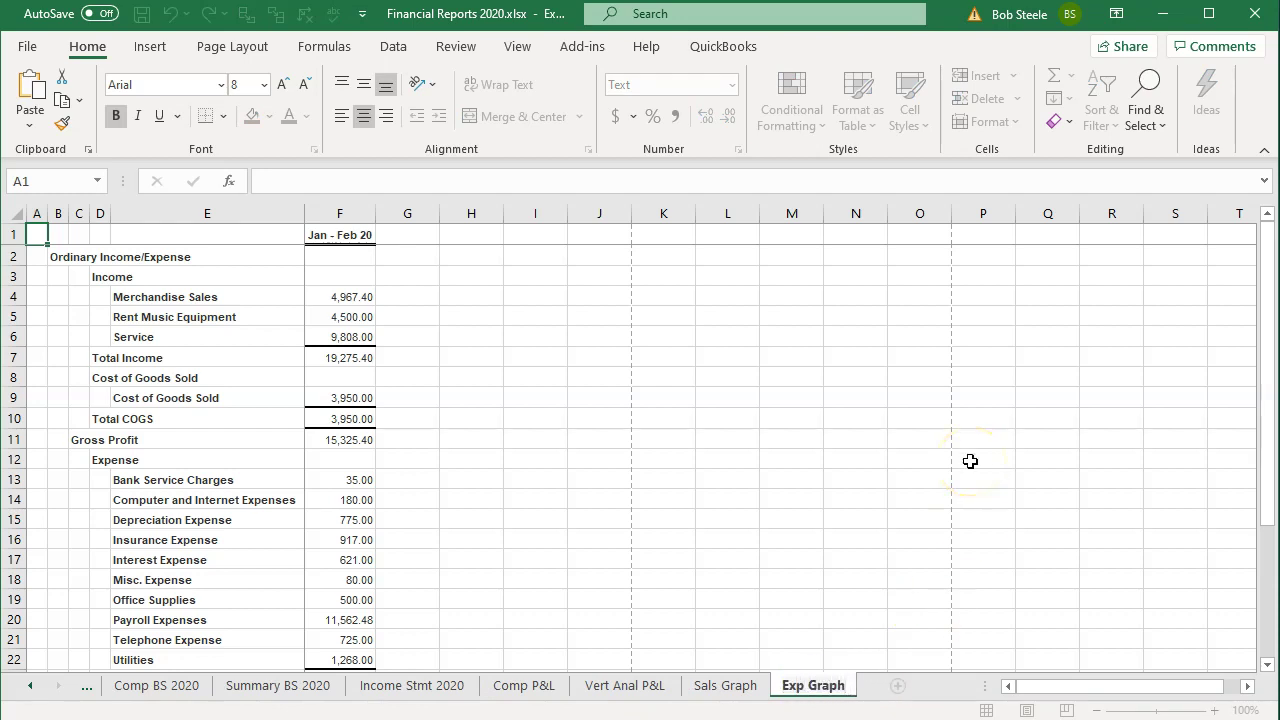
left_click(553, 399)
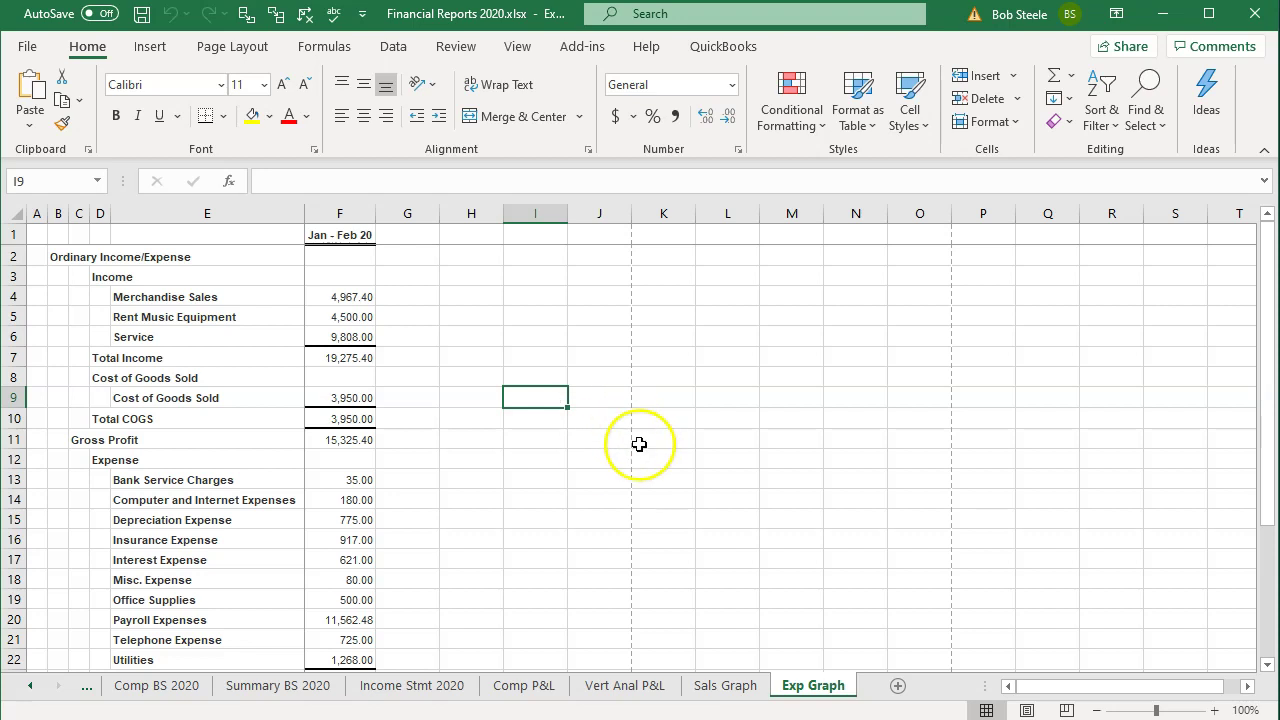
Unfreeze the panes and turn off Split on Exp Graph, then return to Normal view
left_click(1029, 710)
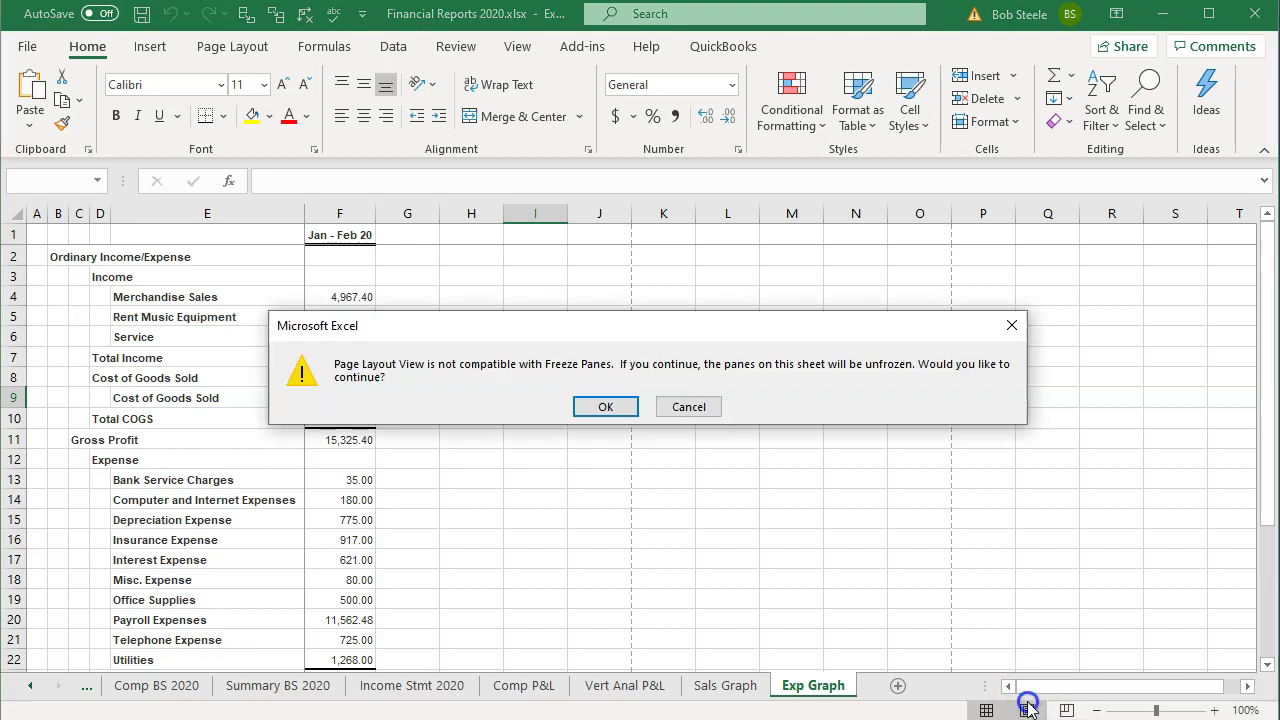
left_click(606, 406)
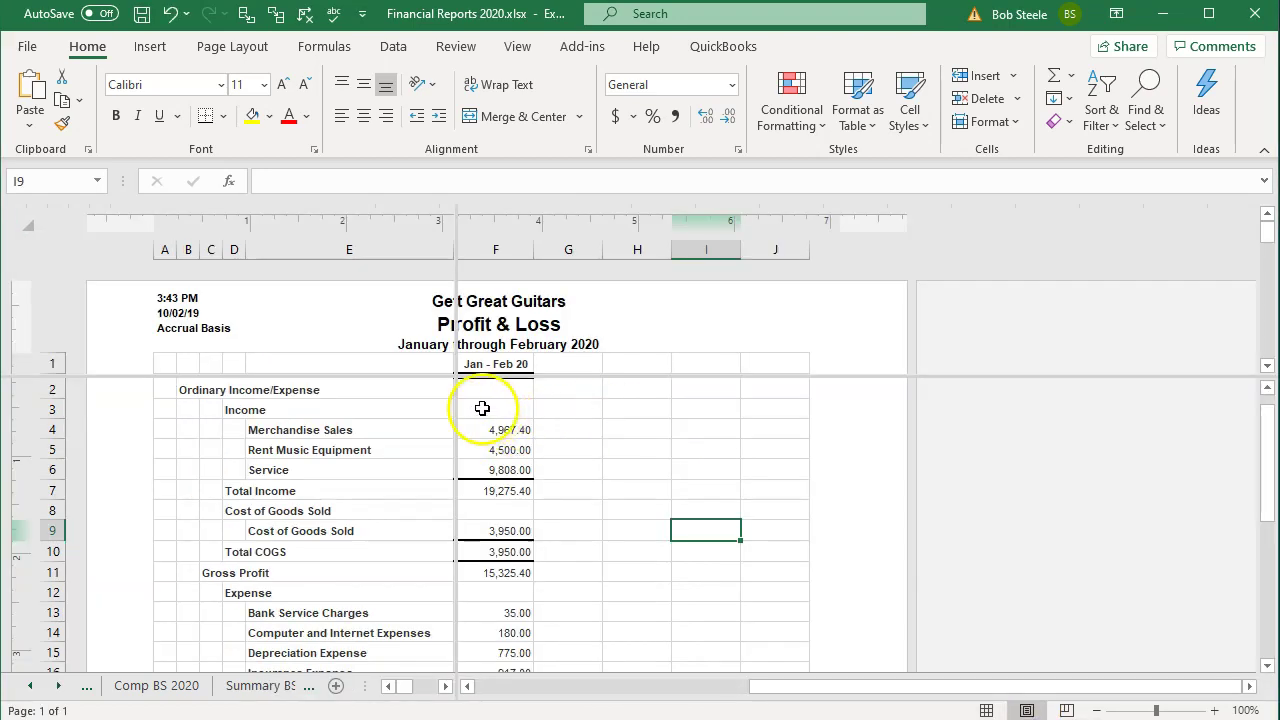
left_click(530, 49)
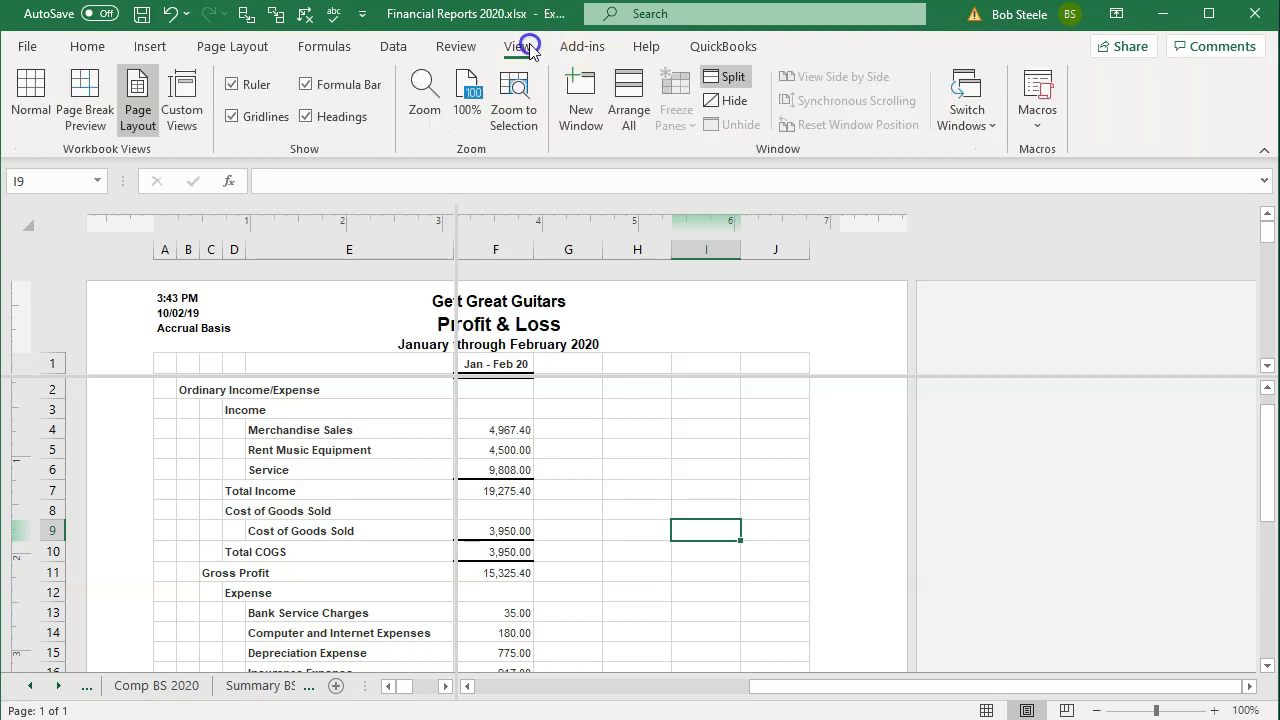
left_click(729, 78)
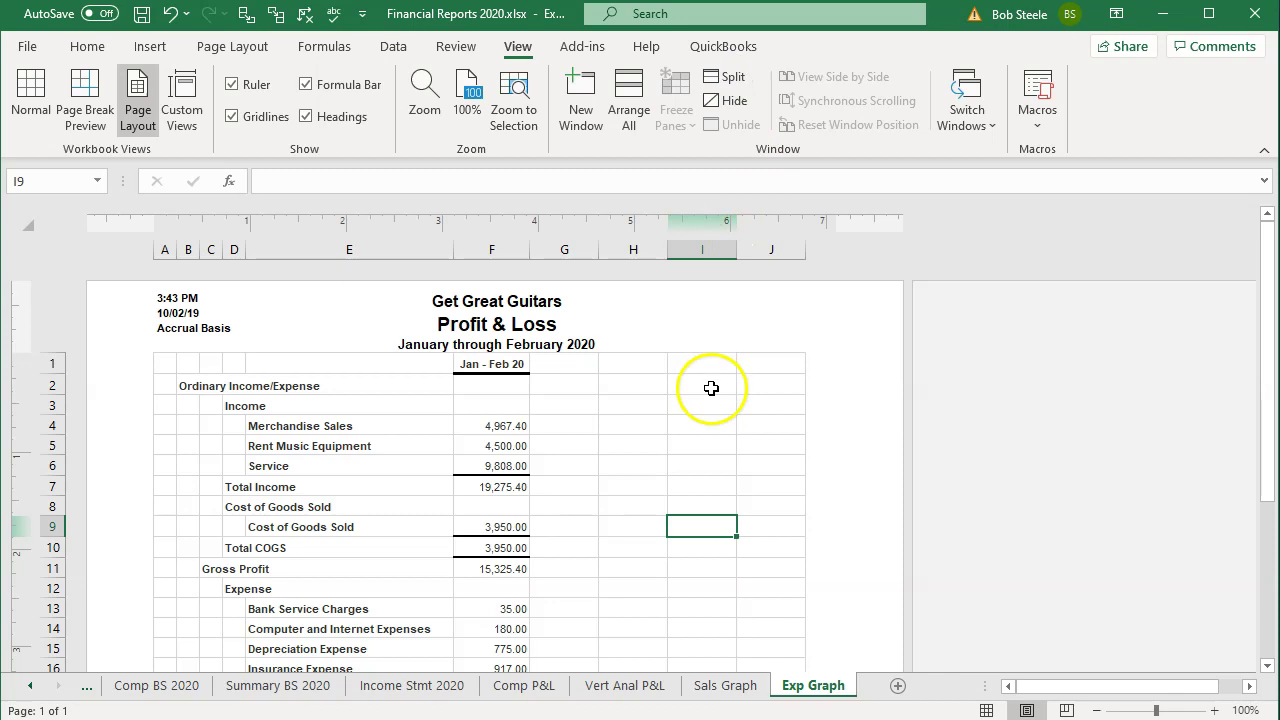
left_click(986, 710)
left_click(479, 466)
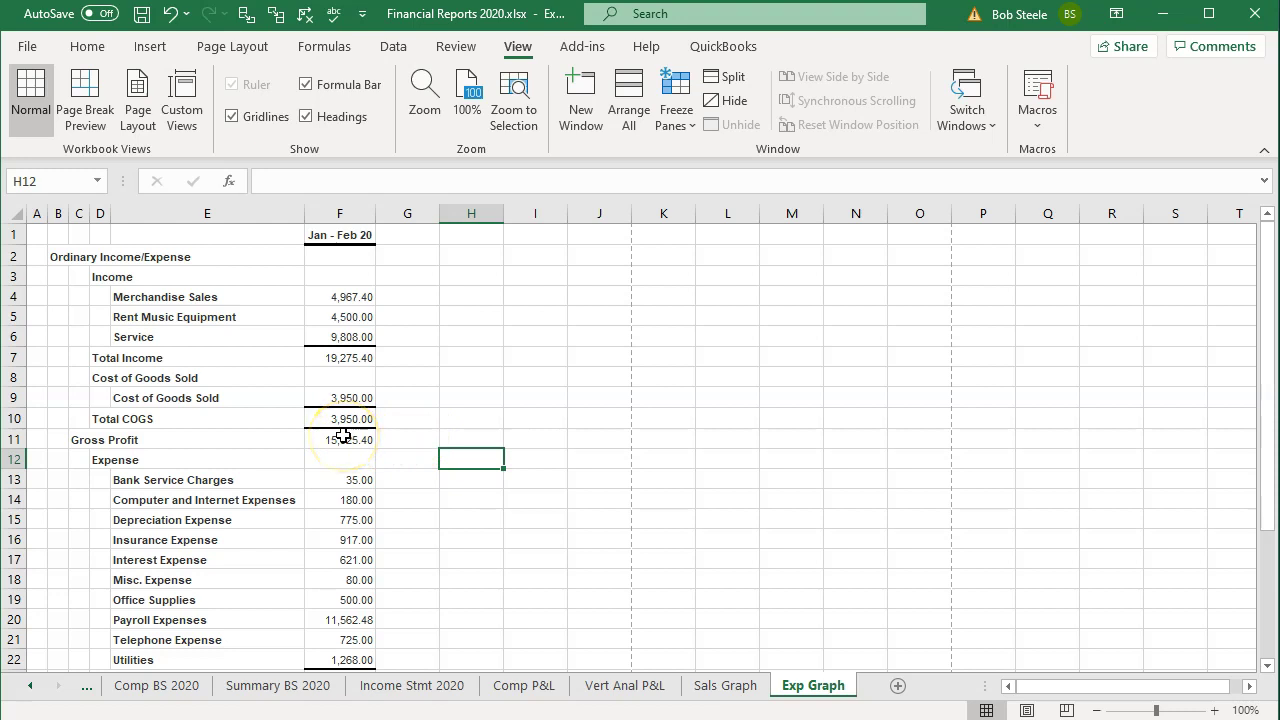
left_click(14, 237)
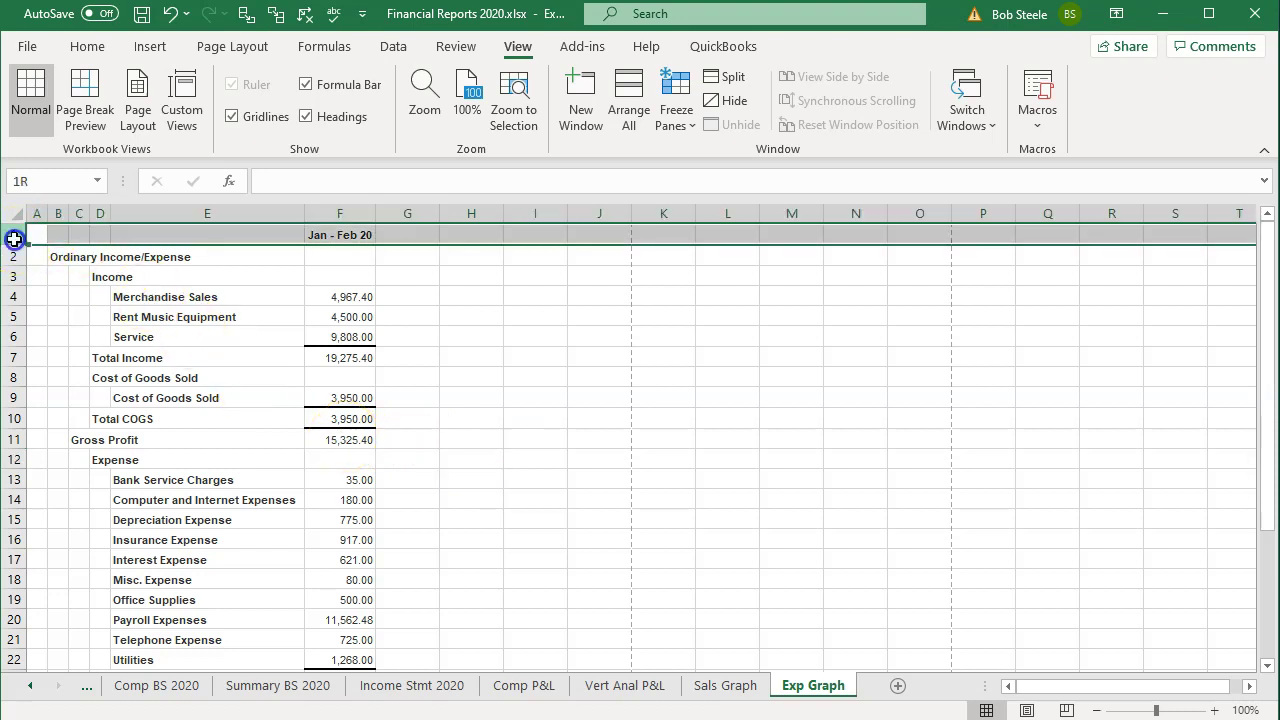
Delete rows 1–11, undo that, then delete just the header rows 1–8
left_click_drag(14, 239, 23, 431)
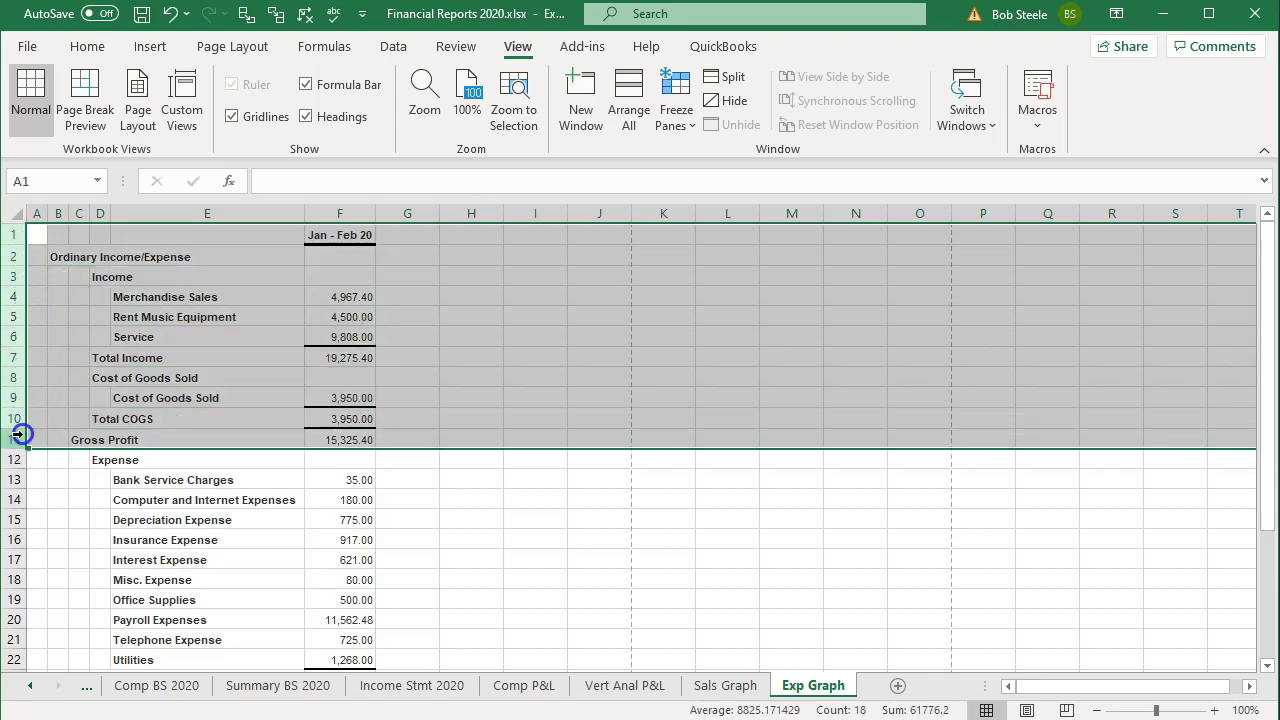
right_click(285, 334)
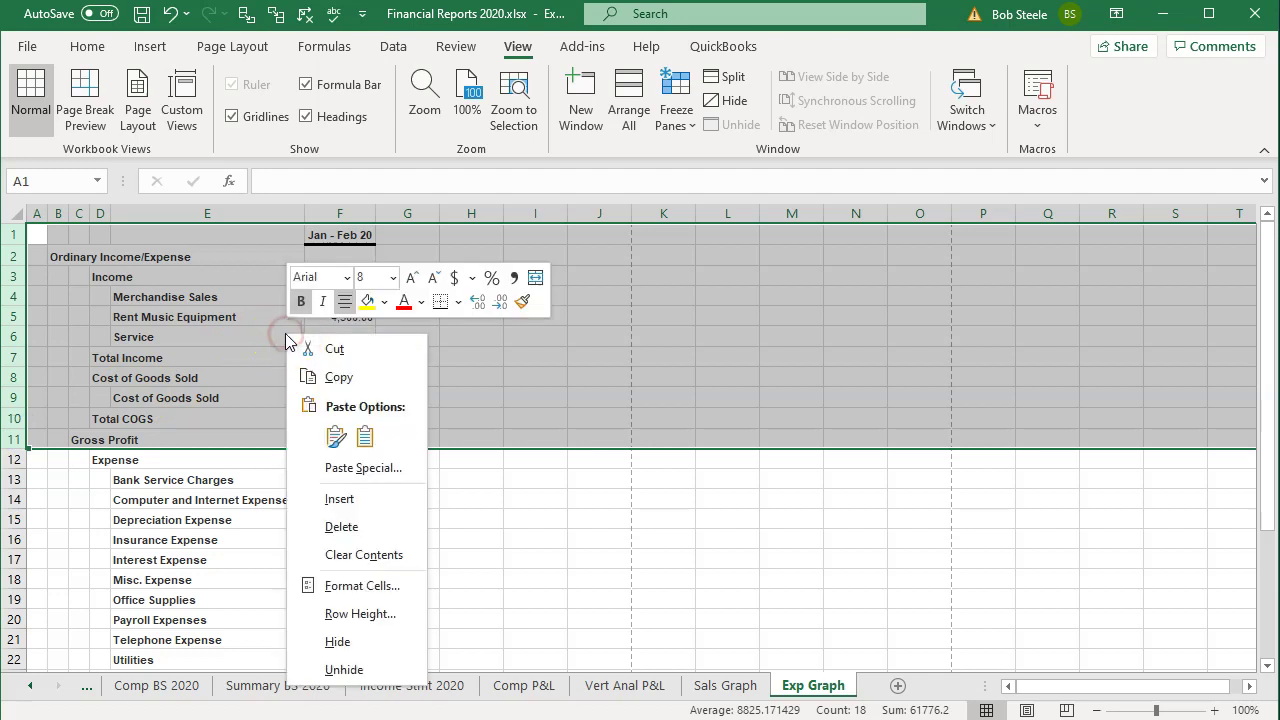
left_click(320, 521)
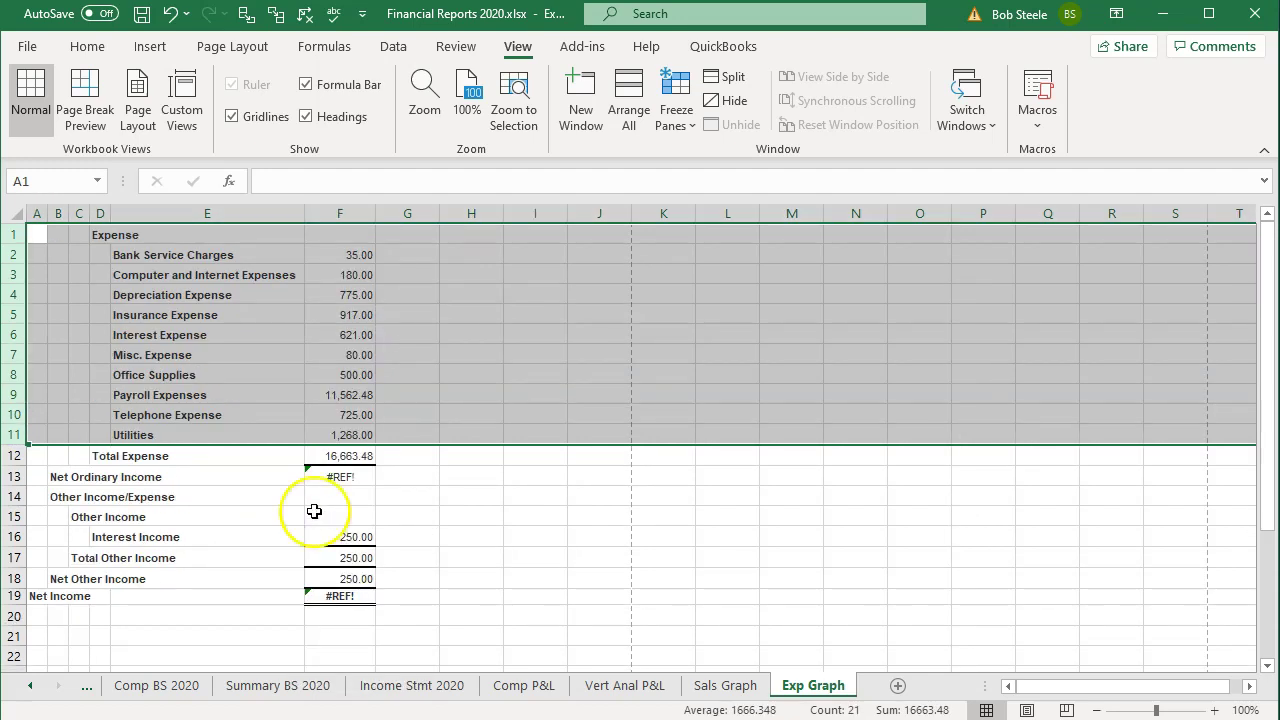
left_click(171, 14)
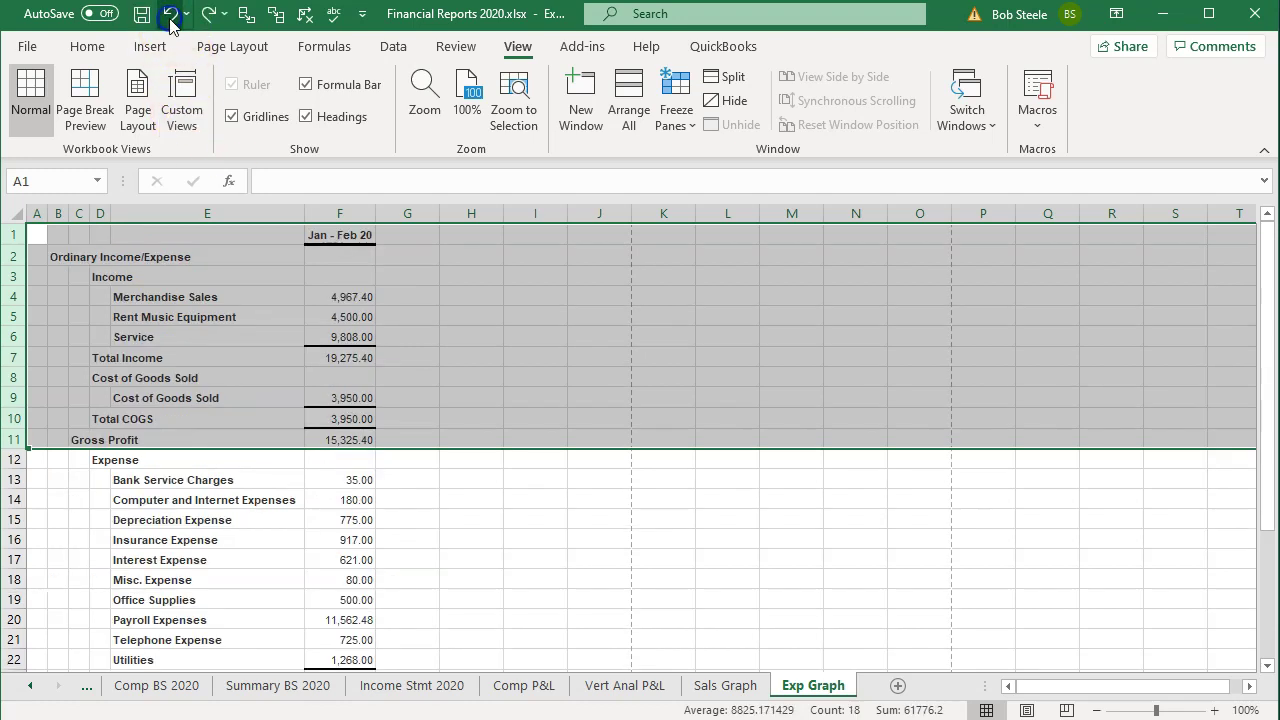
left_click(177, 457)
left_click_drag(14, 235, 22, 371)
right_click(184, 322)
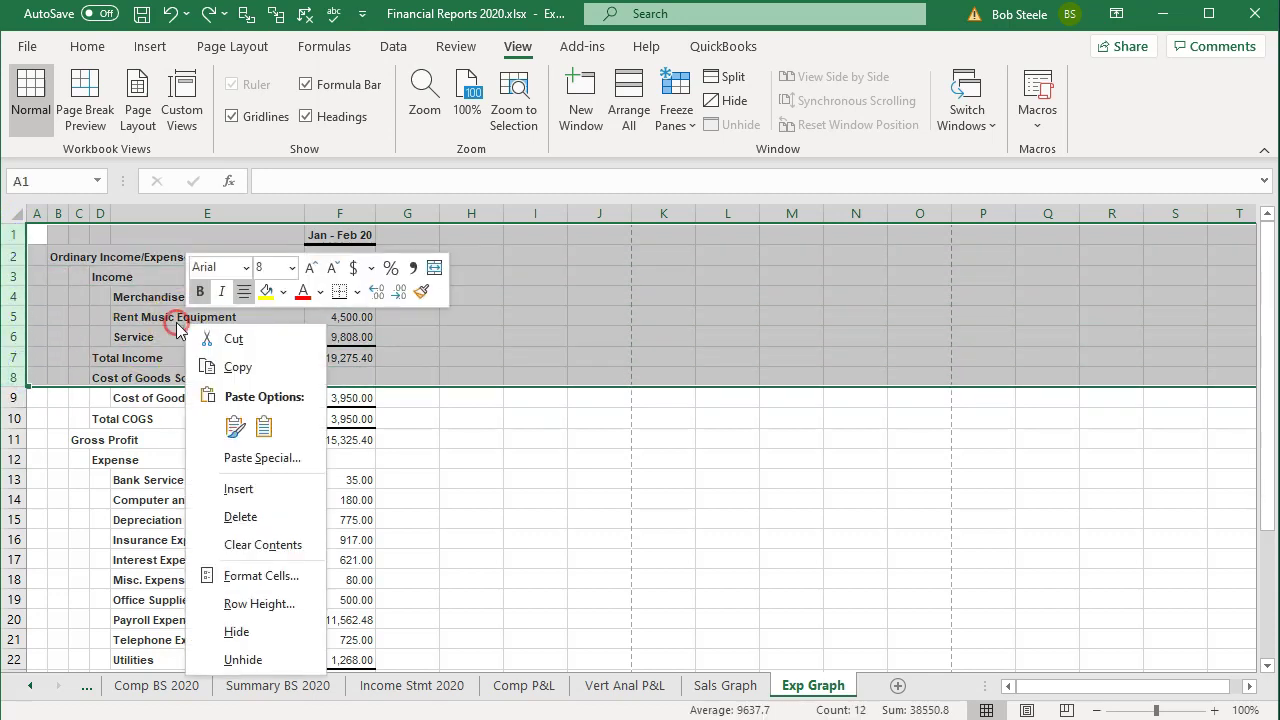
left_click(222, 517)
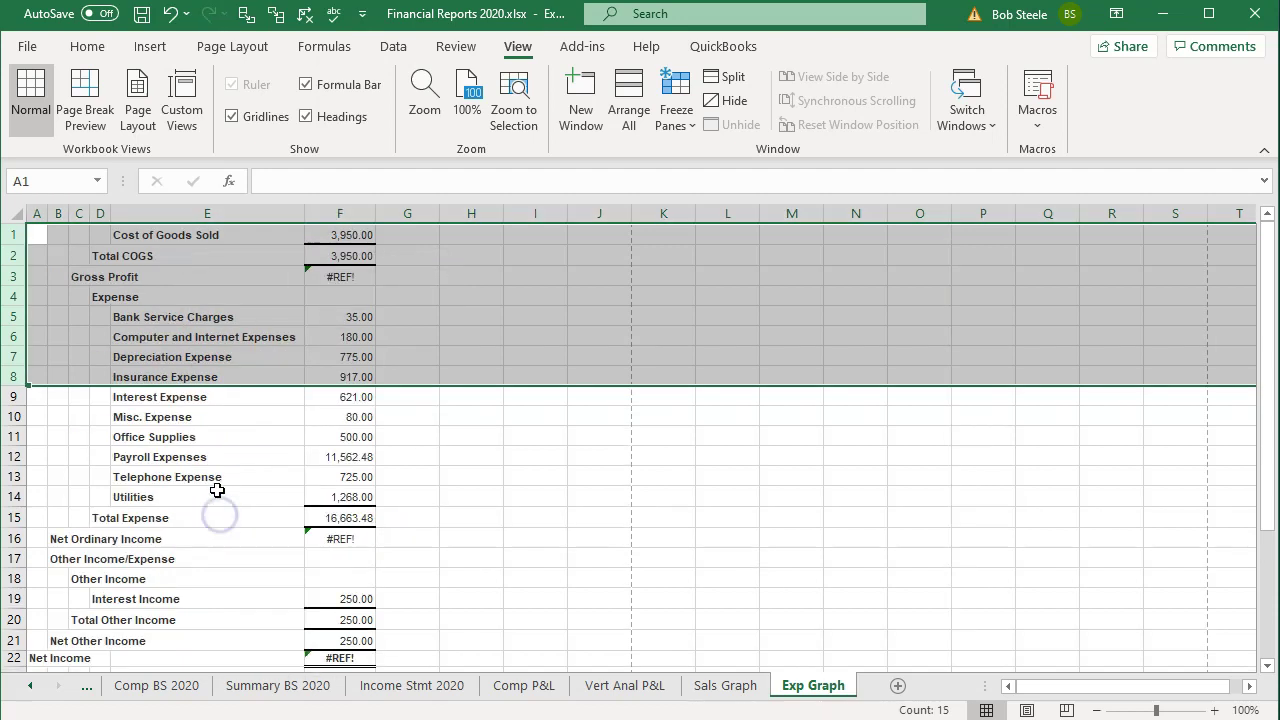
left_click(171, 328)
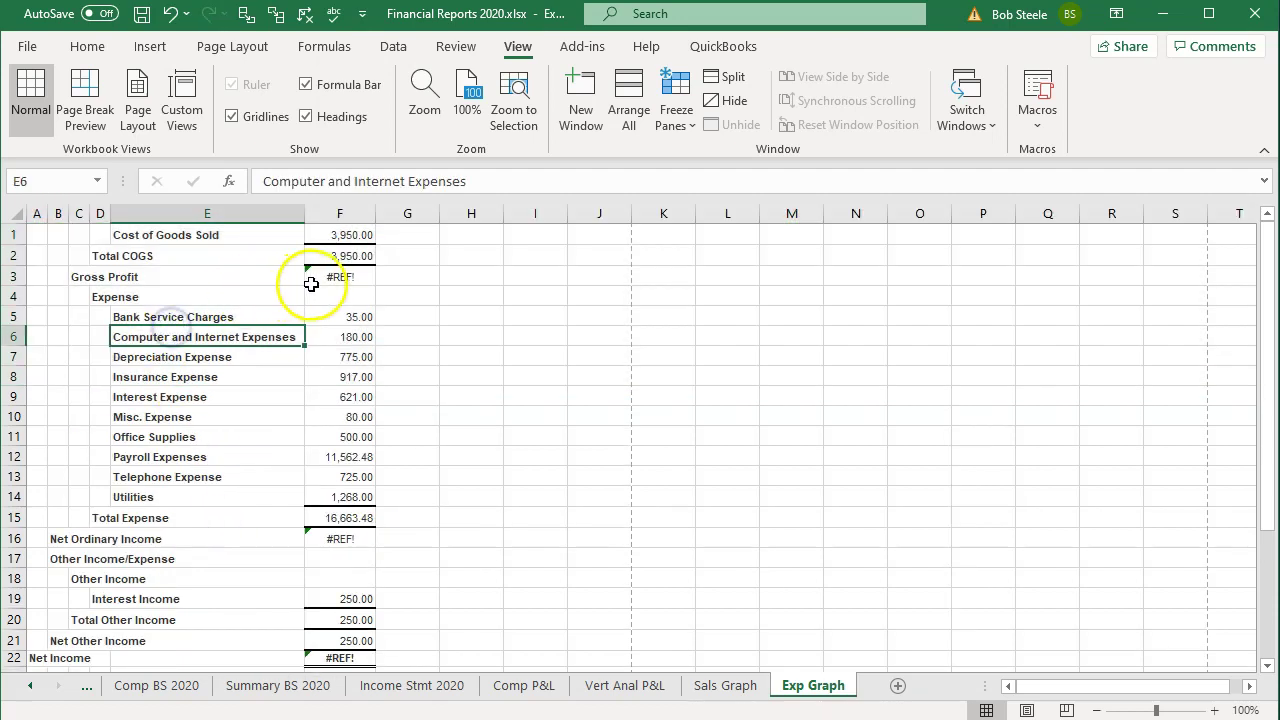
Delete the Total COGS, Gross Profit and Expense rows
left_click(17, 255)
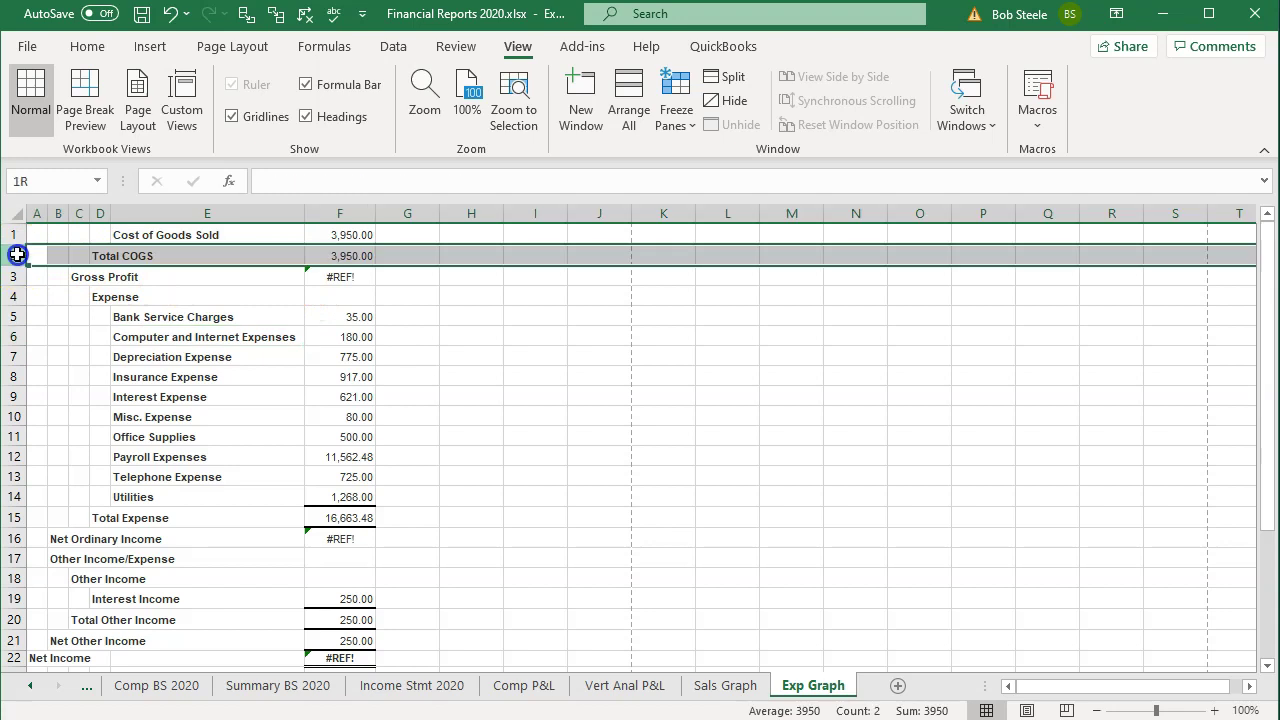
left_click_drag(17, 255, 20, 294)
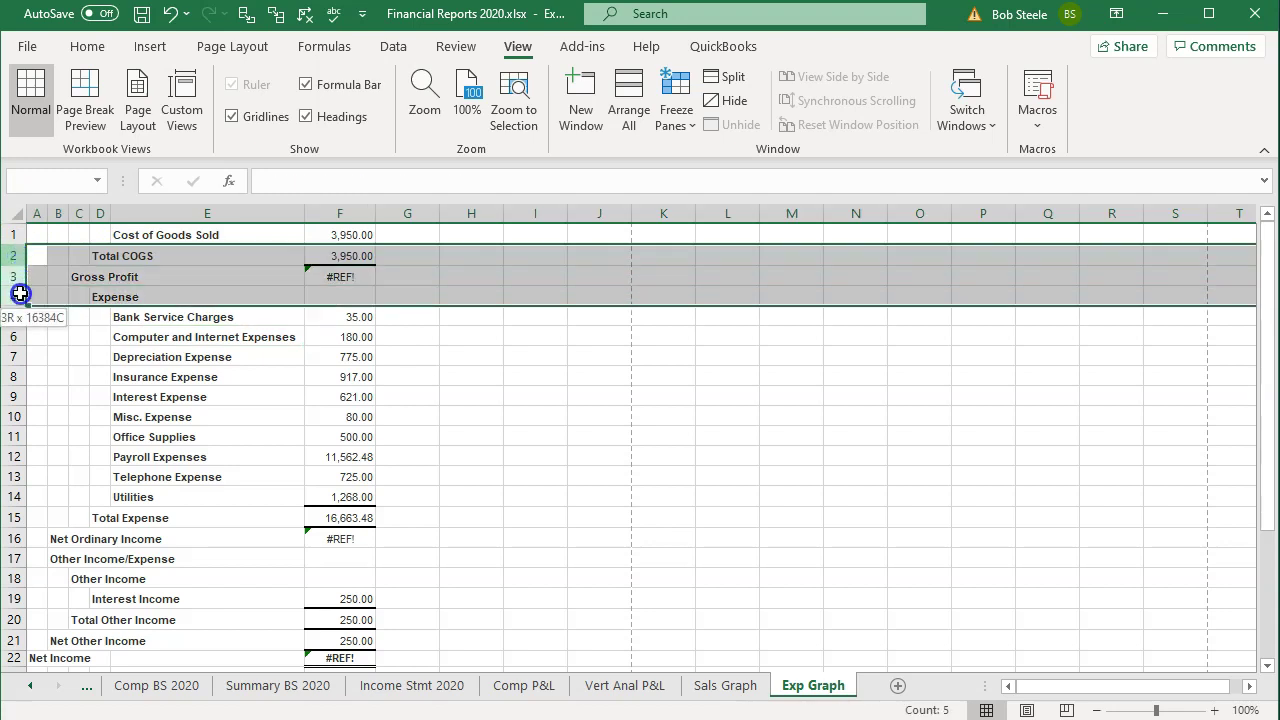
right_click(207, 274)
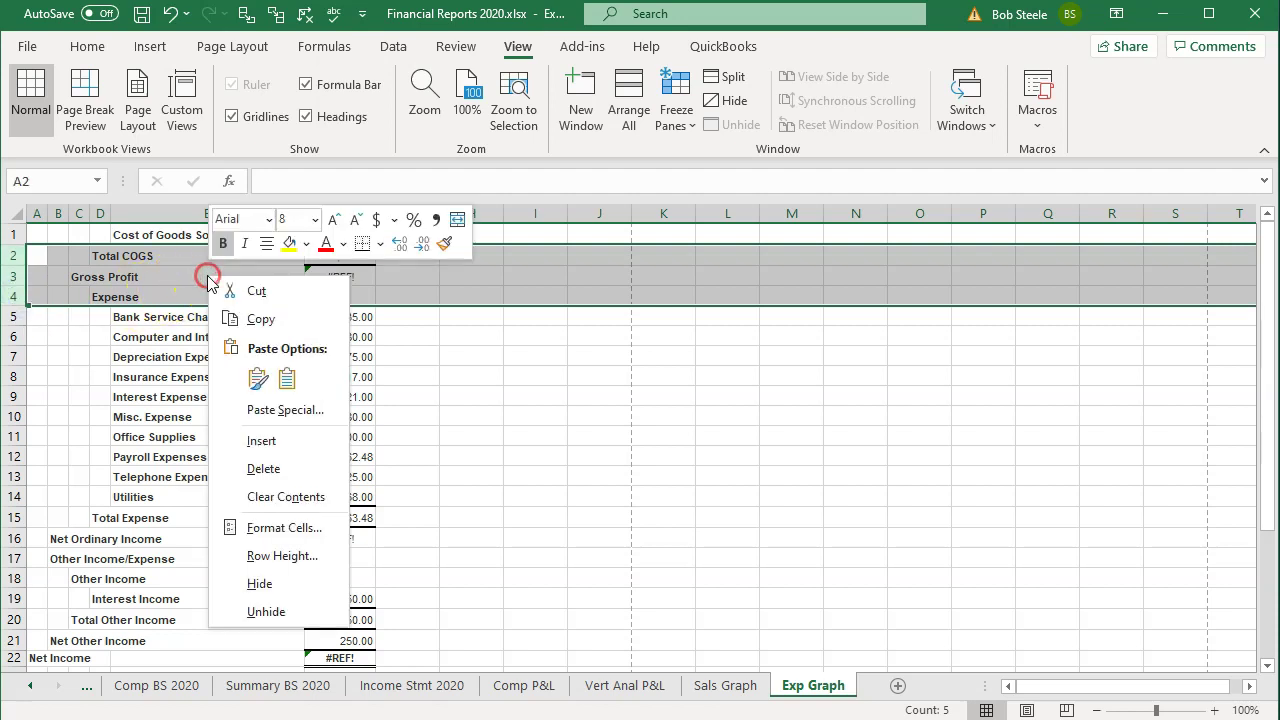
left_click(262, 467)
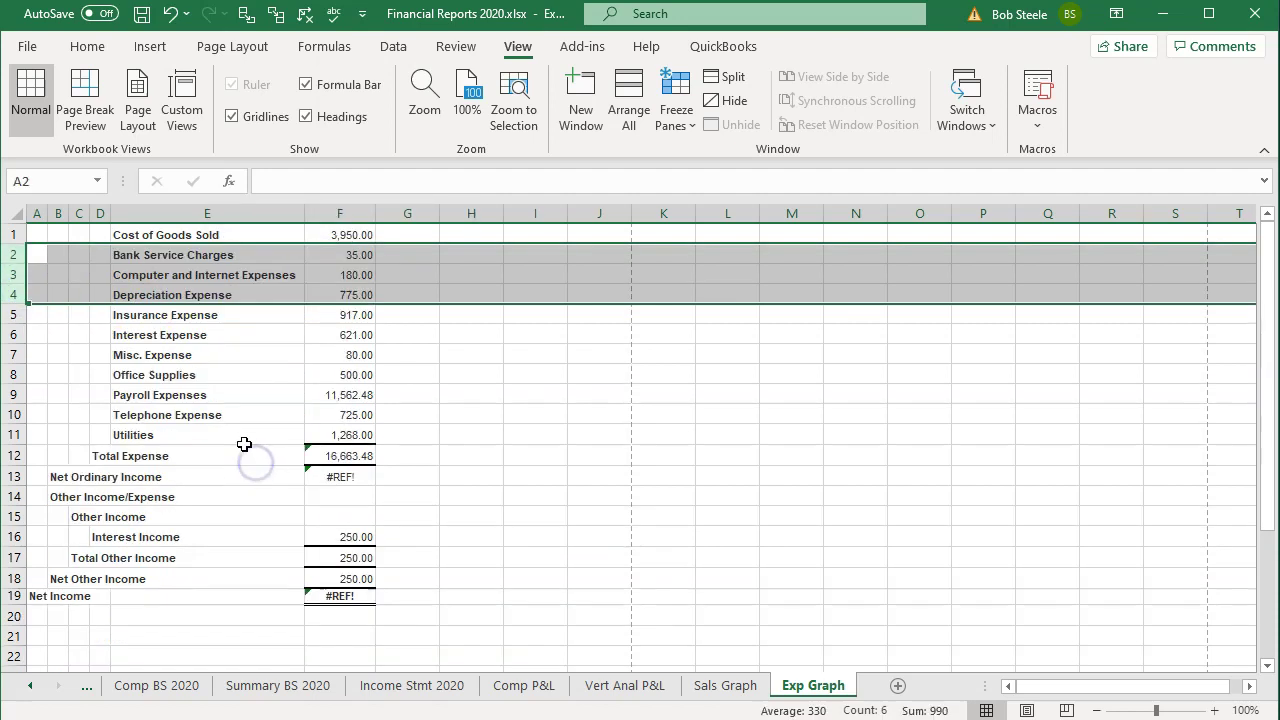
left_click(241, 440)
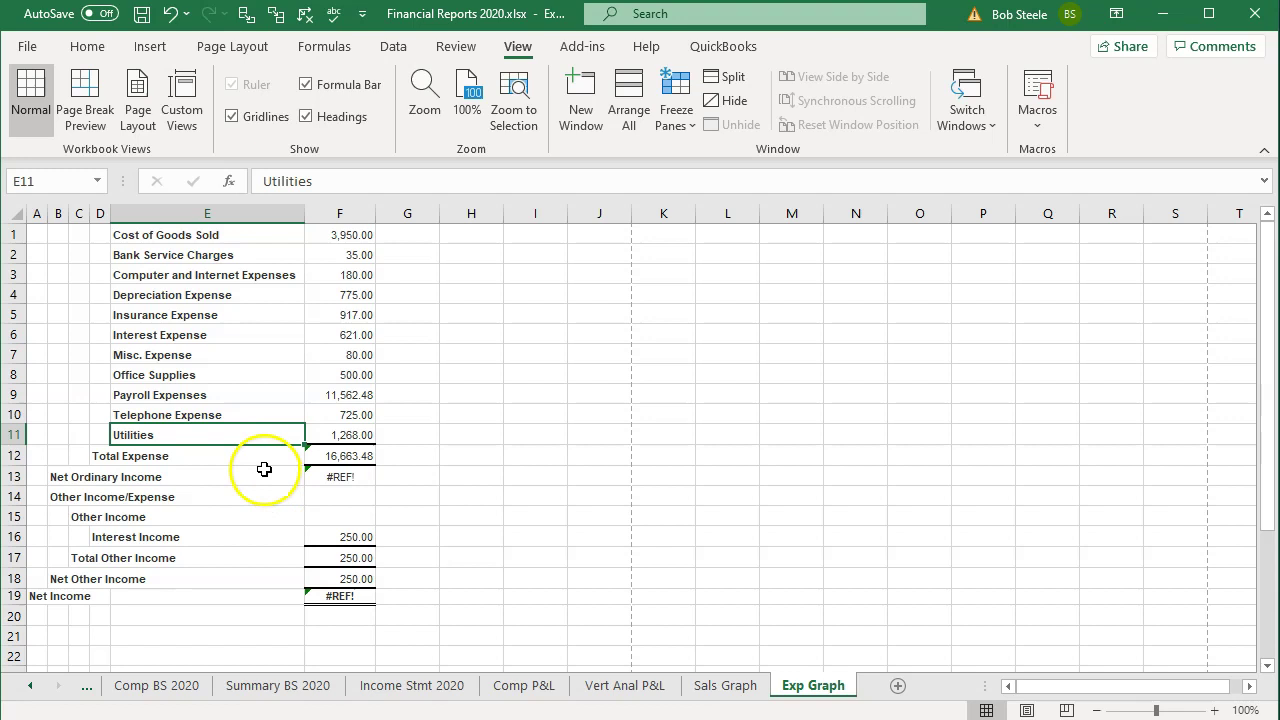
Delete the rows from Total Expense down through Net Income
left_click(12, 455)
left_click_drag(12, 453, 14, 614)
right_click(150, 558)
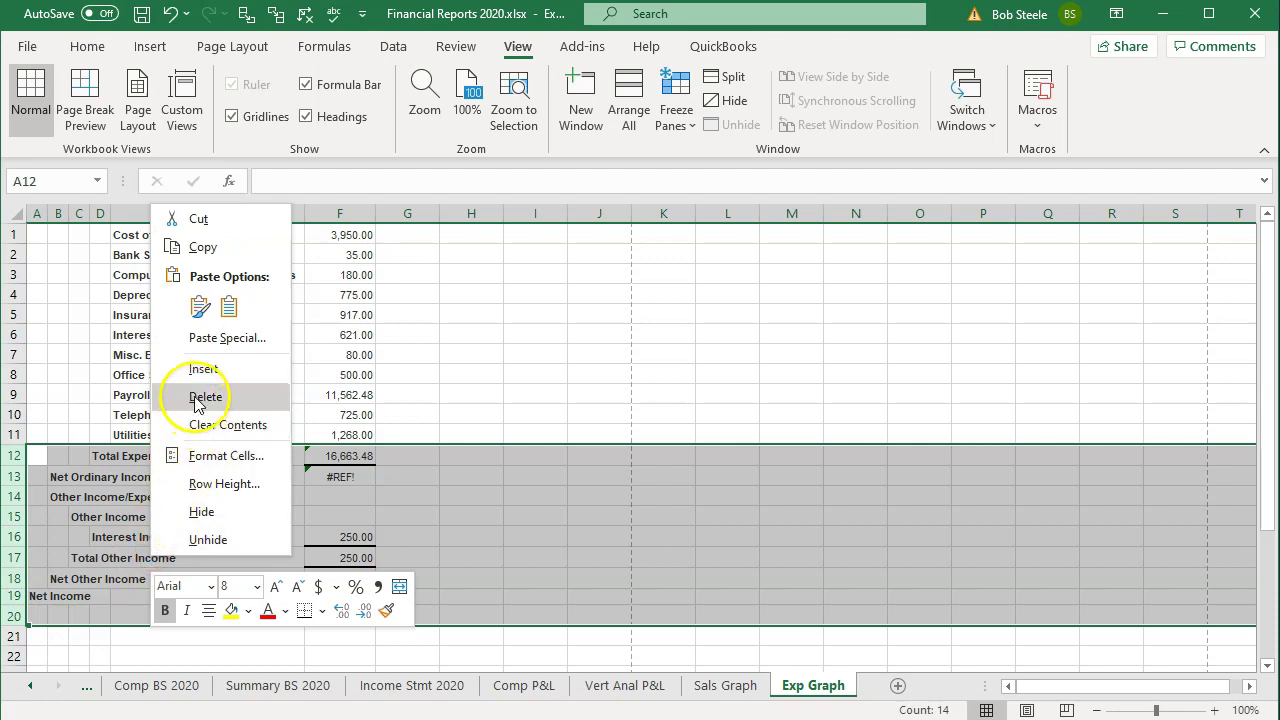
left_click(198, 396)
left_click(185, 376)
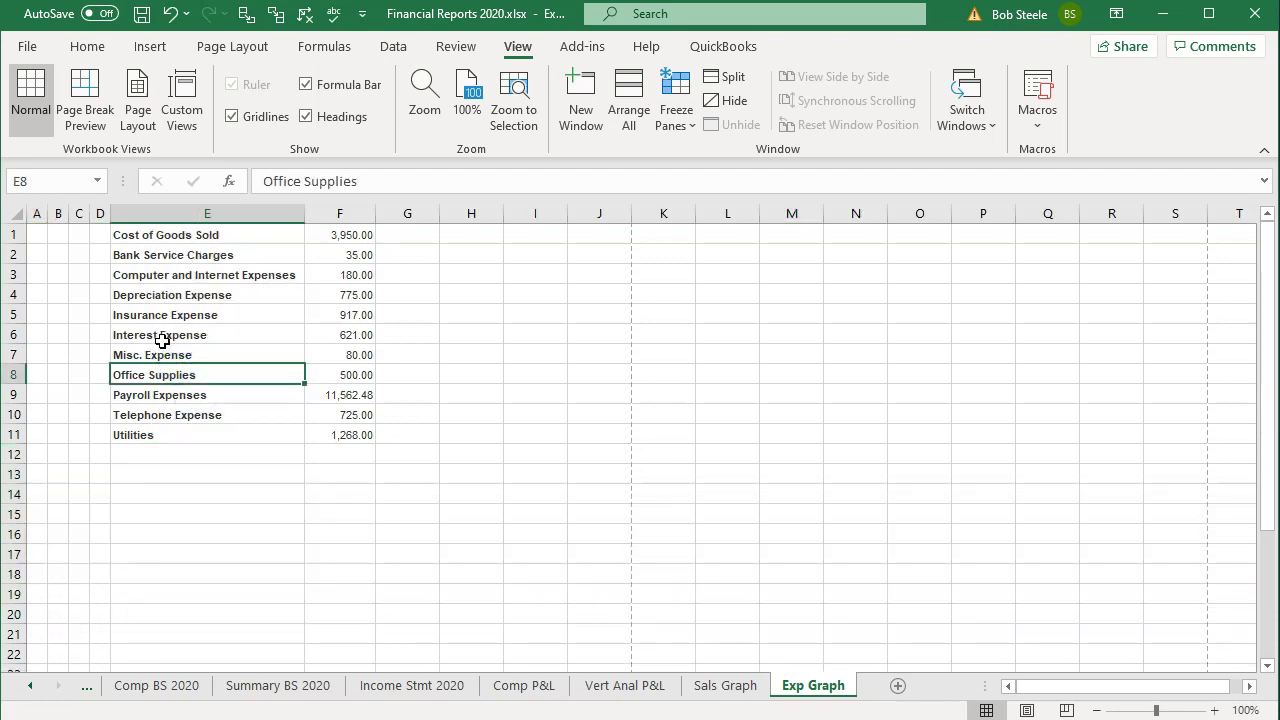
left_click_drag(100, 213, 37, 218)
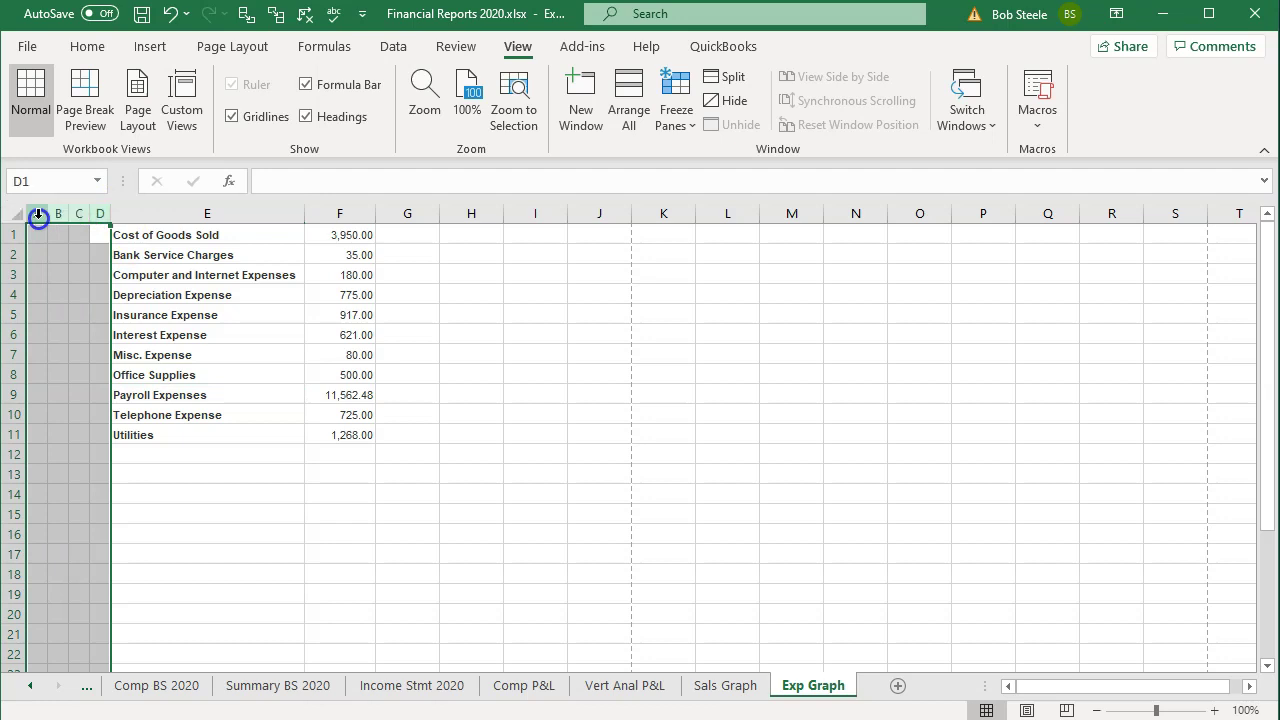
Delete the four empty columns A to D so the list sits in A and B
right_click(73, 284)
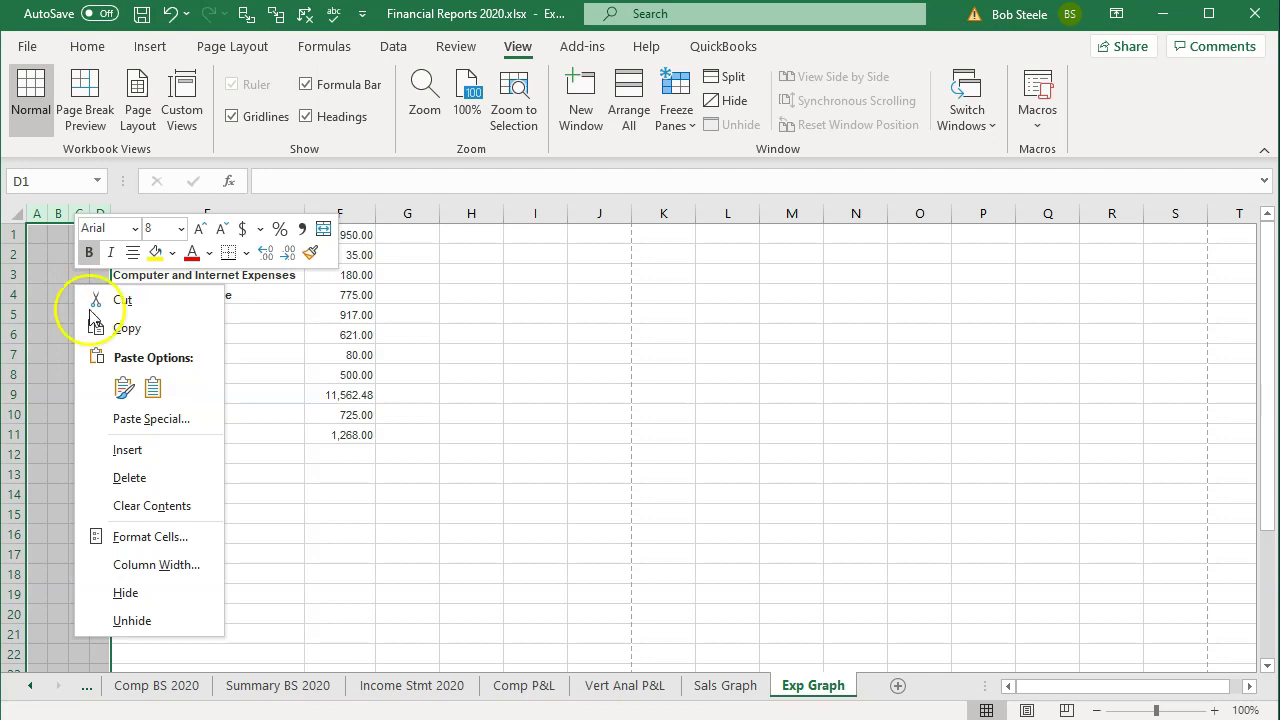
left_click(114, 477)
left_click(114, 477)
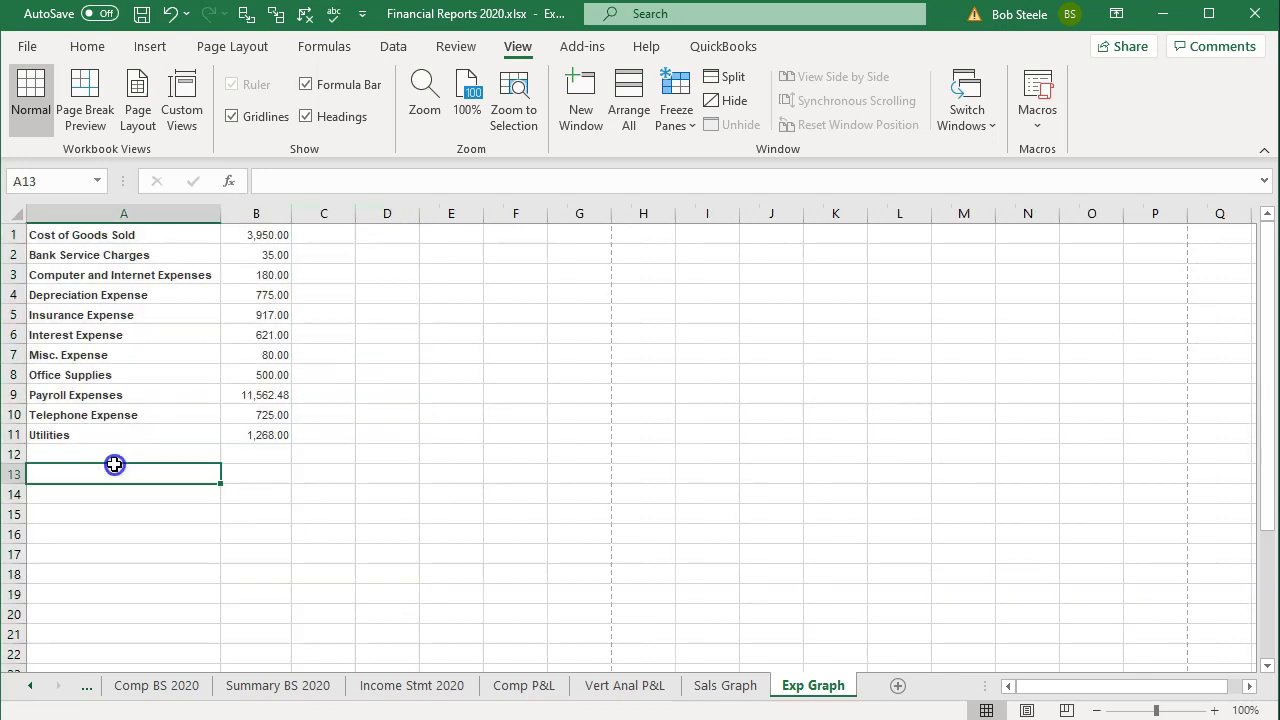
Total the expense amounts in B12 with a =SUM formula, giving 20,613.48
left_click(257, 452)
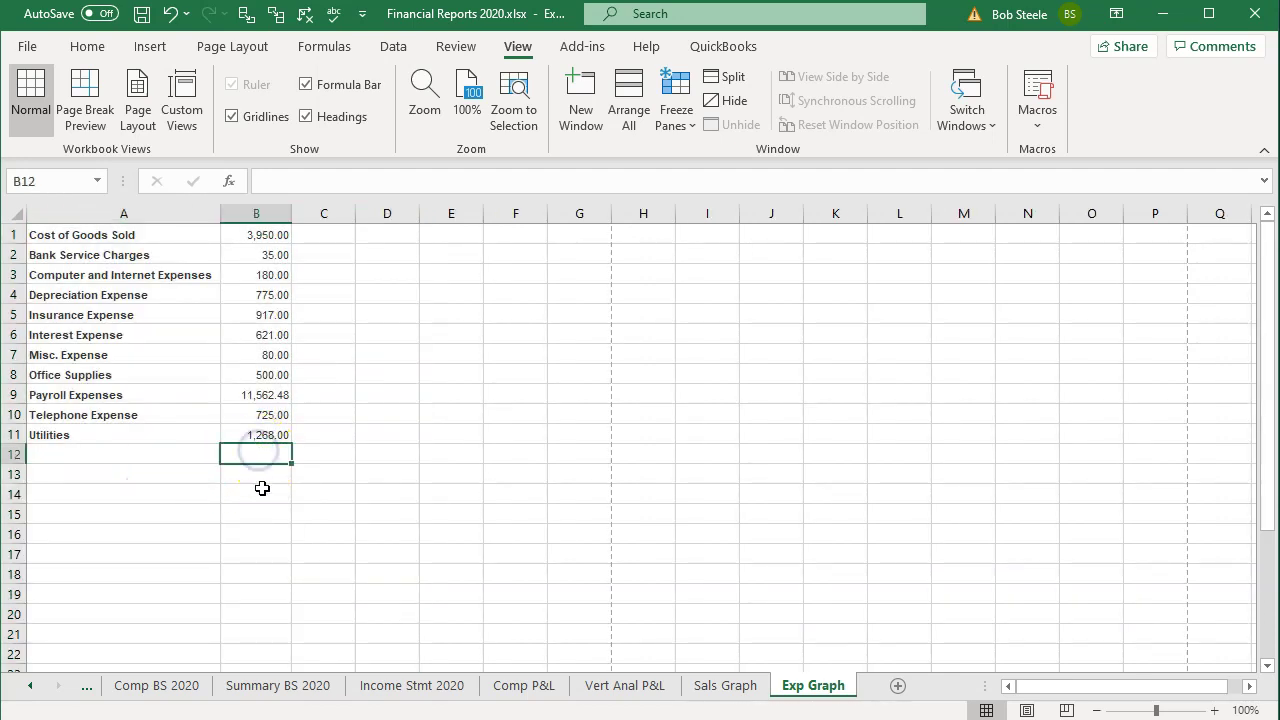
type("=sum(")
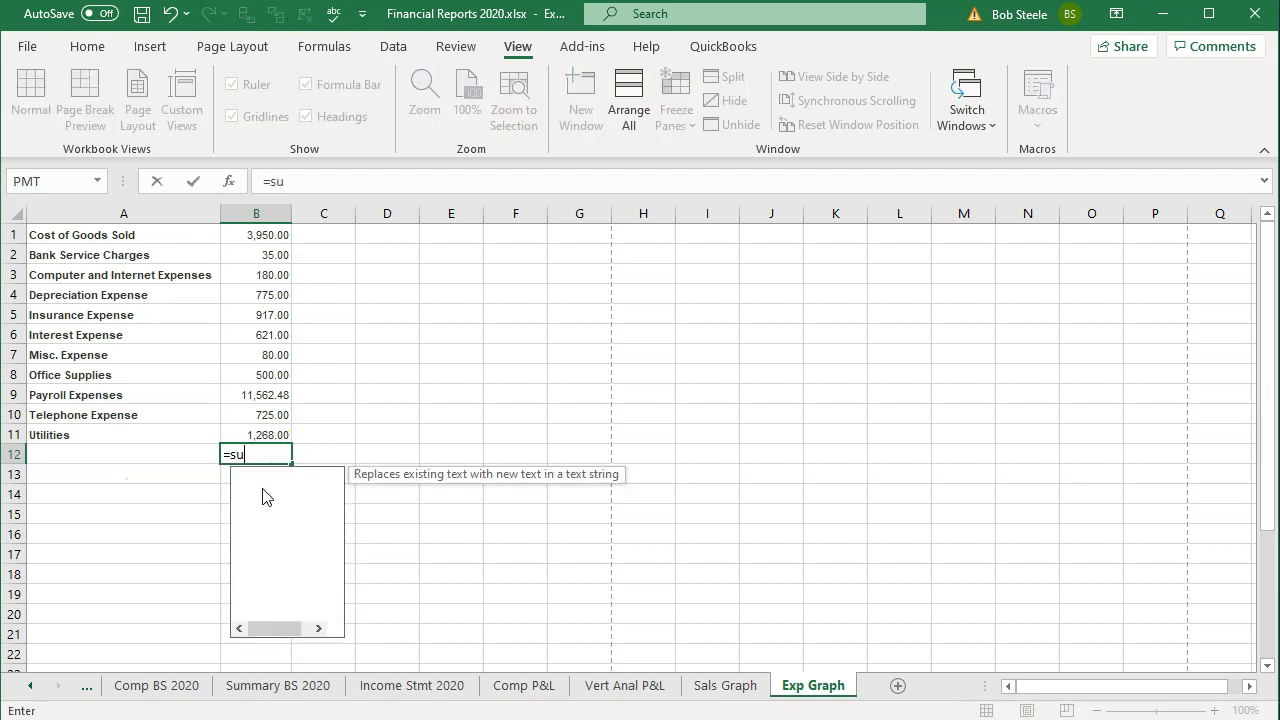
key("Up")
key("shift+Up")
key("shift+Up")
key("shift+Up")
key("shift+Up")
key("shift+Up")
key("shift+Up")
key("shift+Up")
key("shift+Up")
key("shift+Up")
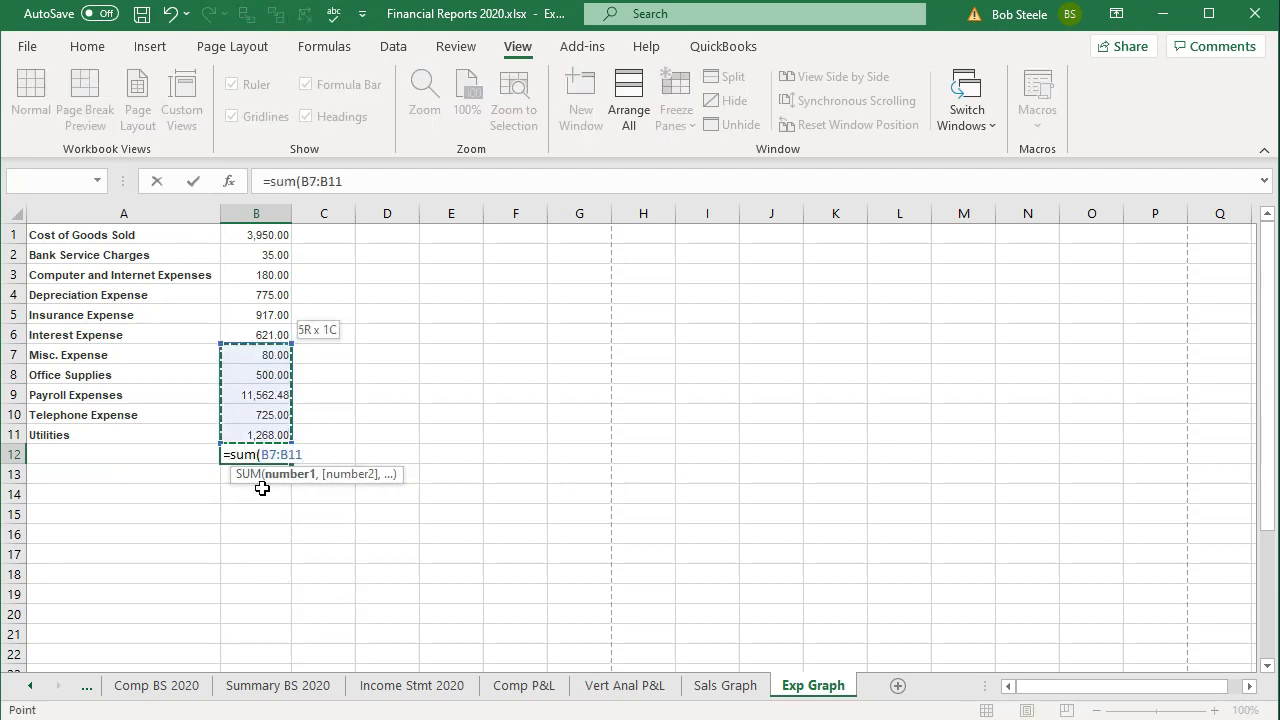
key("Return")
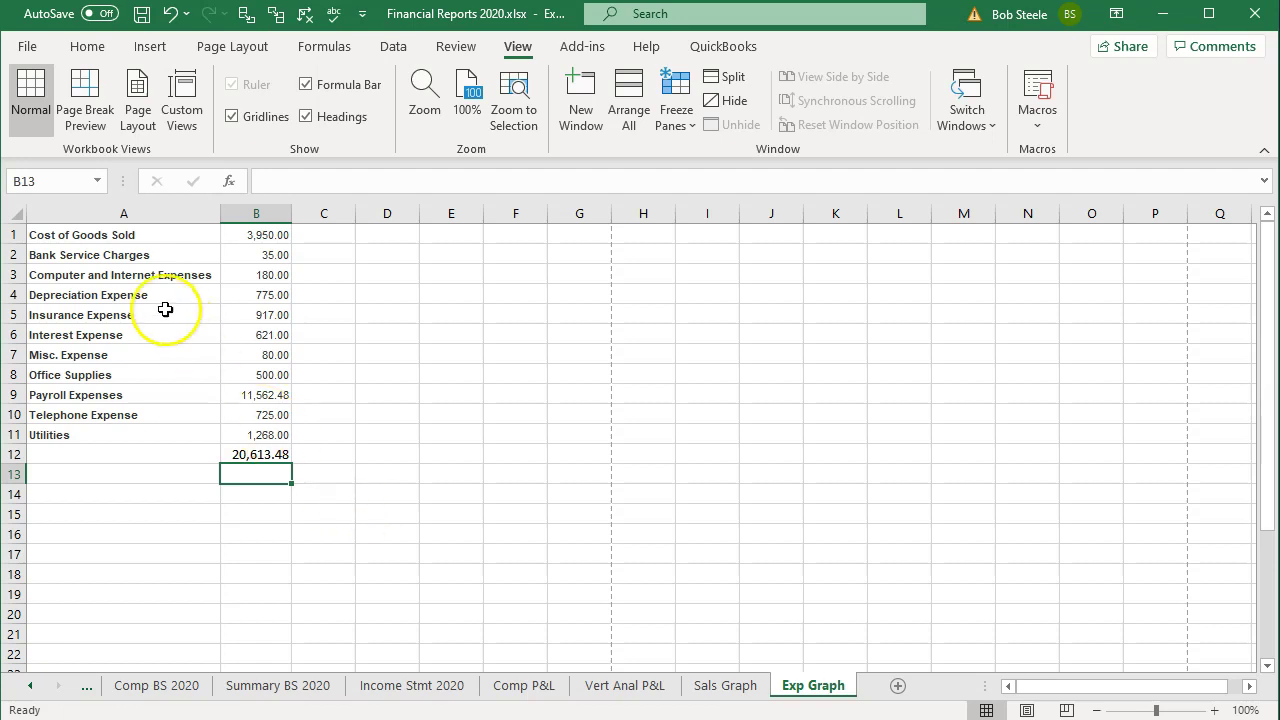
left_click_drag(163, 234, 262, 436)
Insert a 3-D Pie chart of the expense names and amounts in A1:B11
left_click(151, 47)
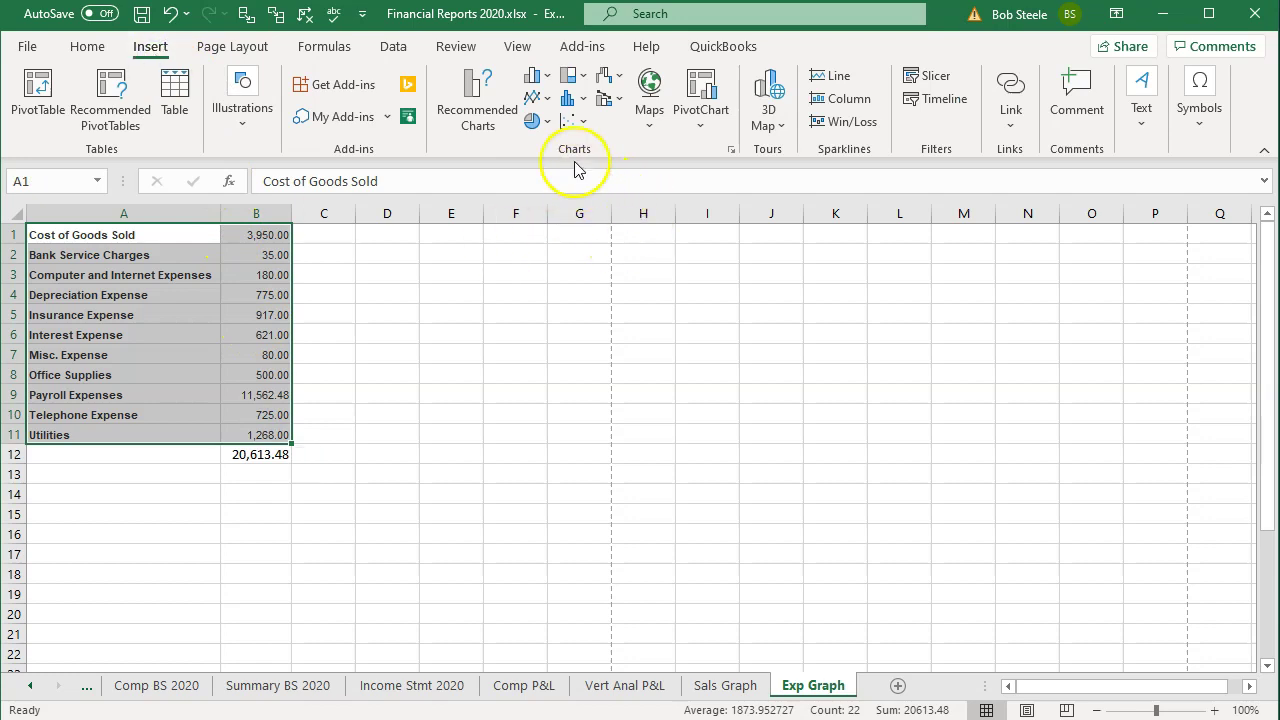
left_click(544, 124)
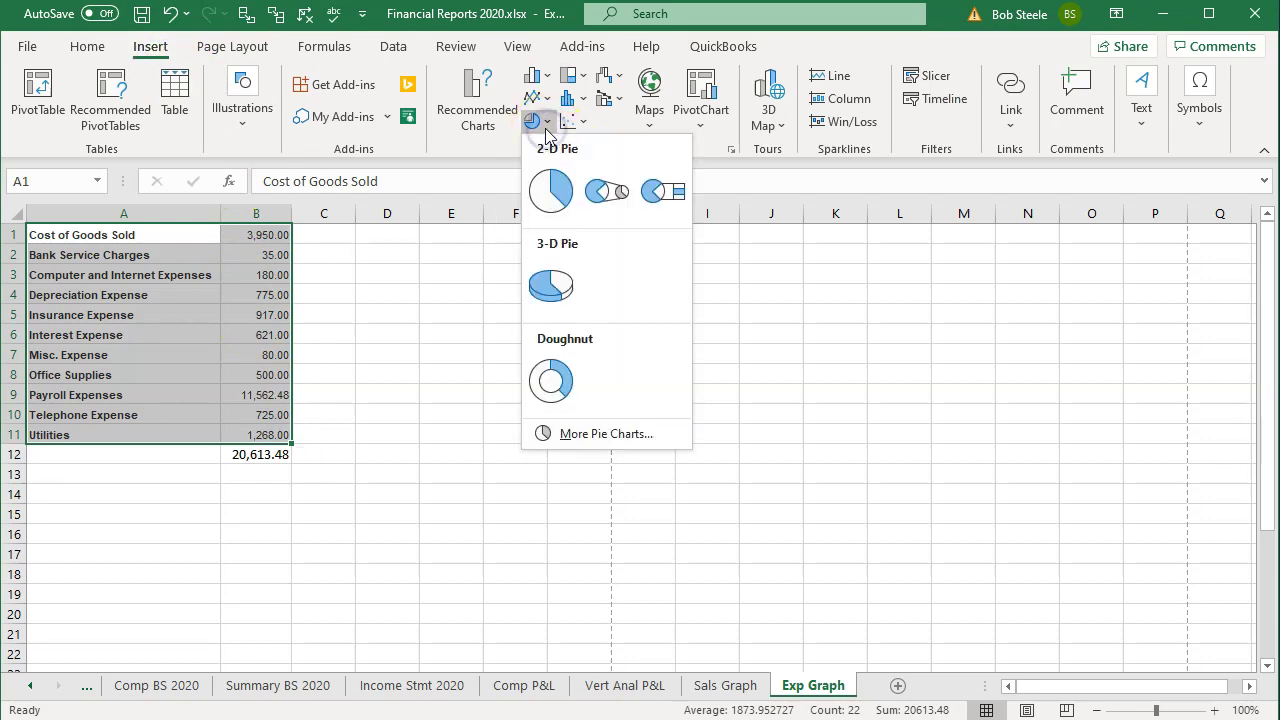
left_click(551, 287)
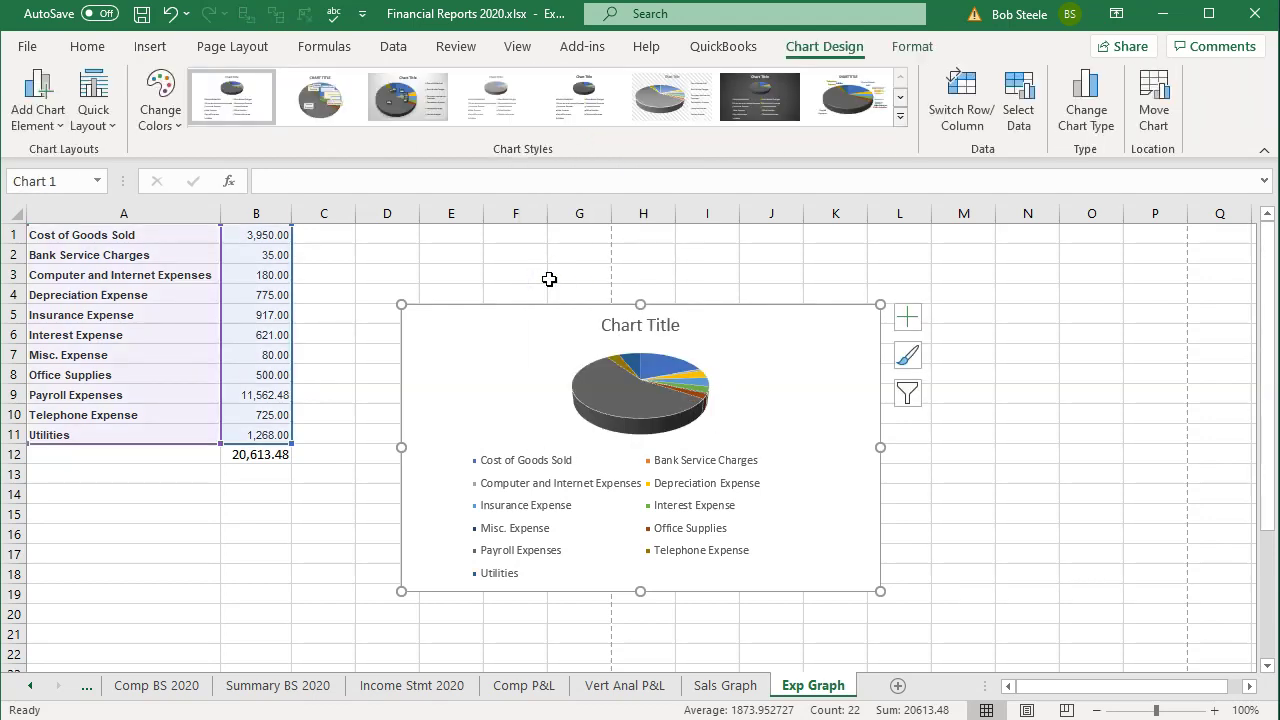
Preview the Chart Styles gallery and leave the chart's style unchanged
left_click(899, 118)
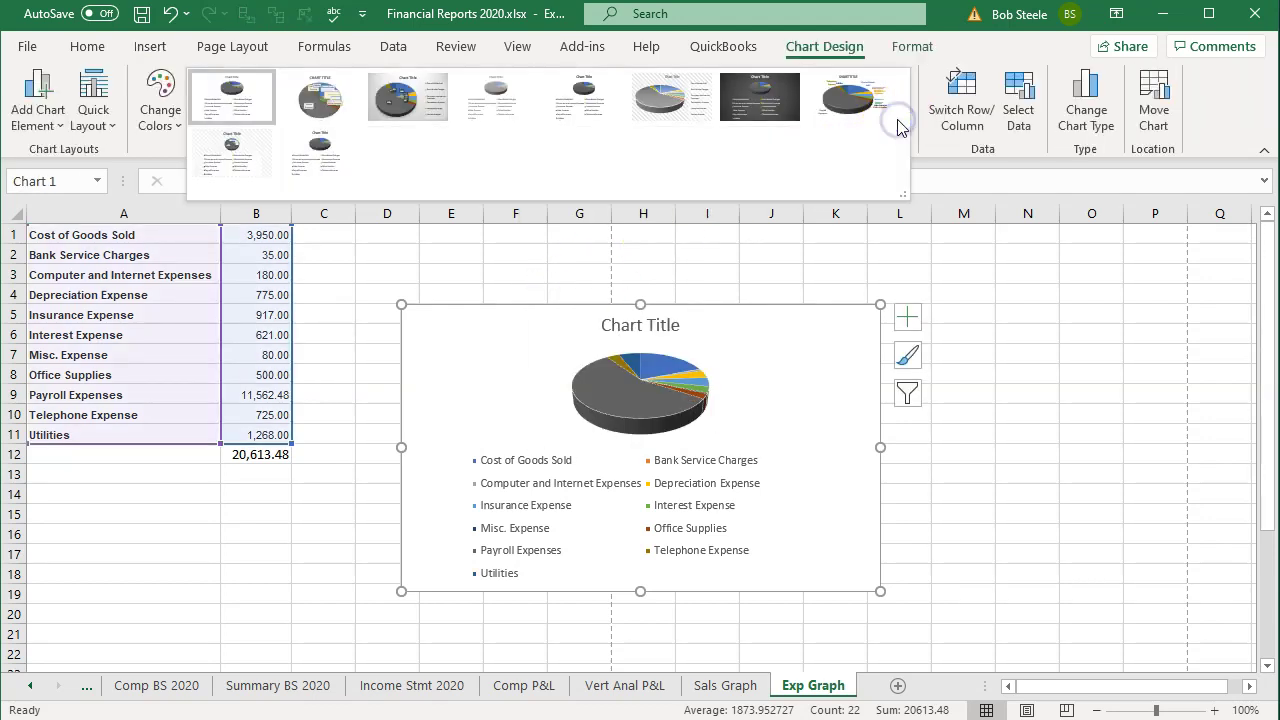
left_click(1026, 358)
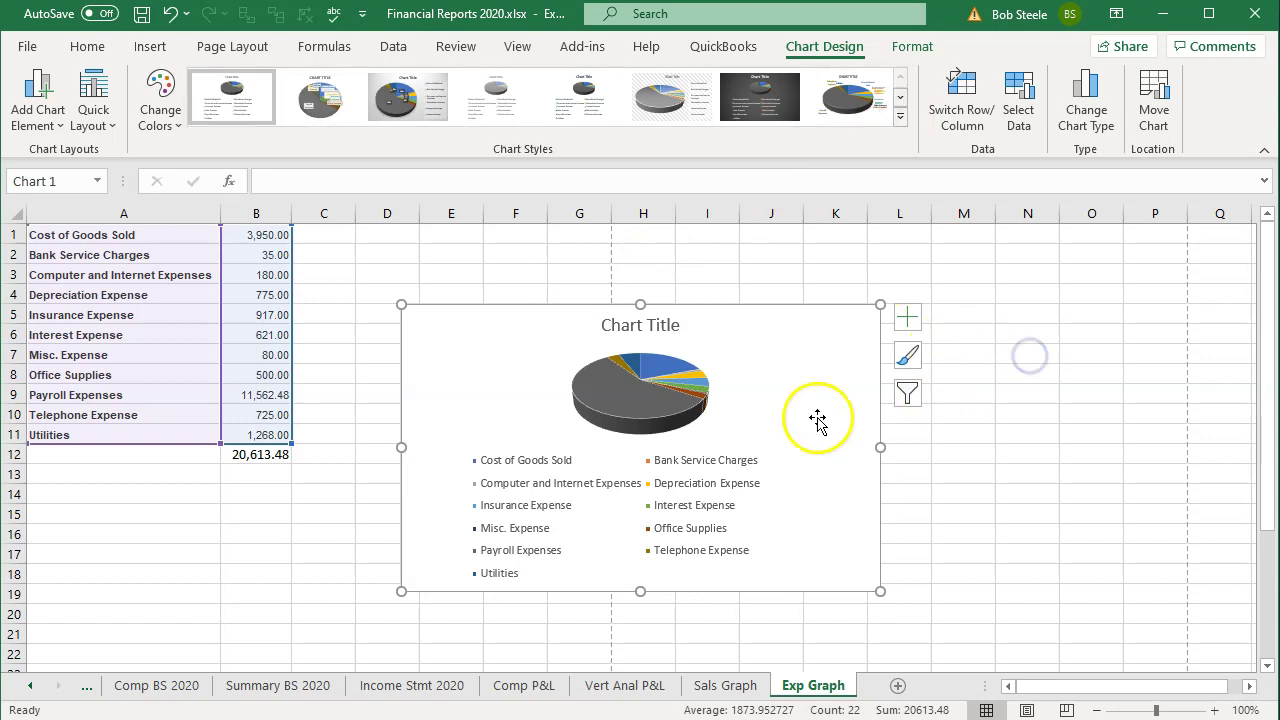
left_click(247, 556)
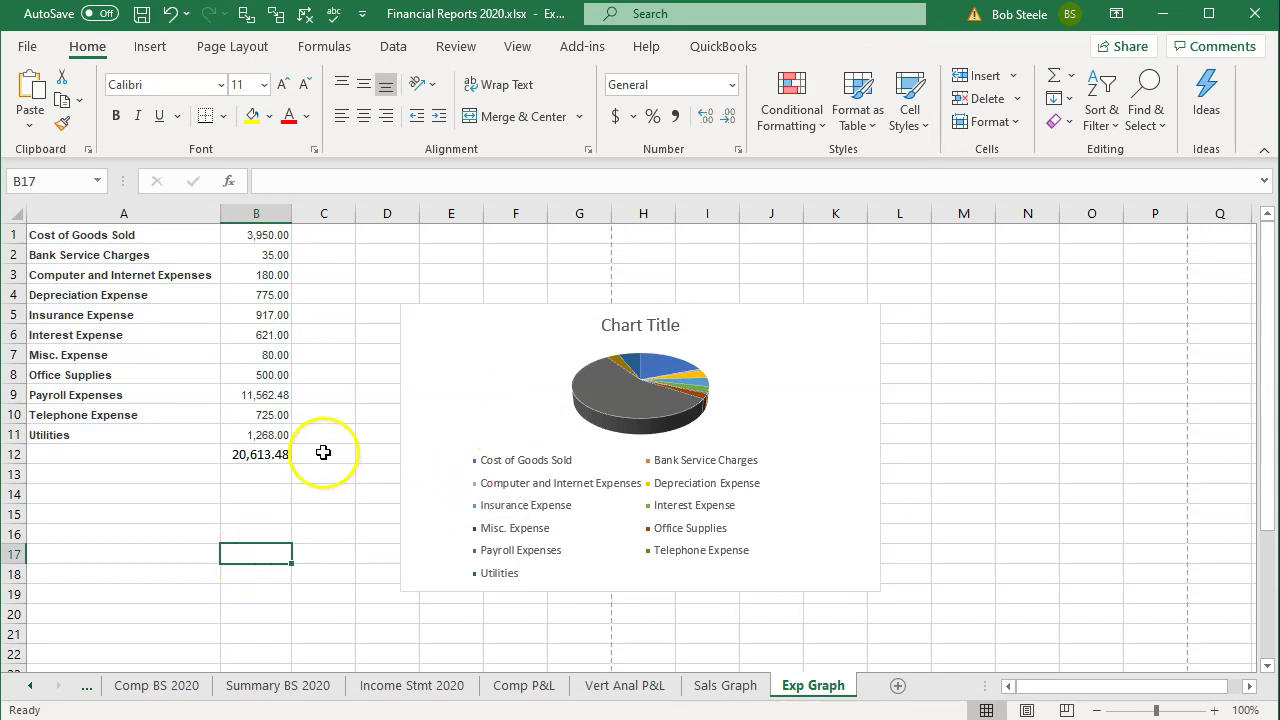
Move the pie chart below the expense list at row 13 and select empty cell A49
scroll(360, 410, "down", 2)
left_click(474, 296)
left_click_drag(440, 390, 71, 537)
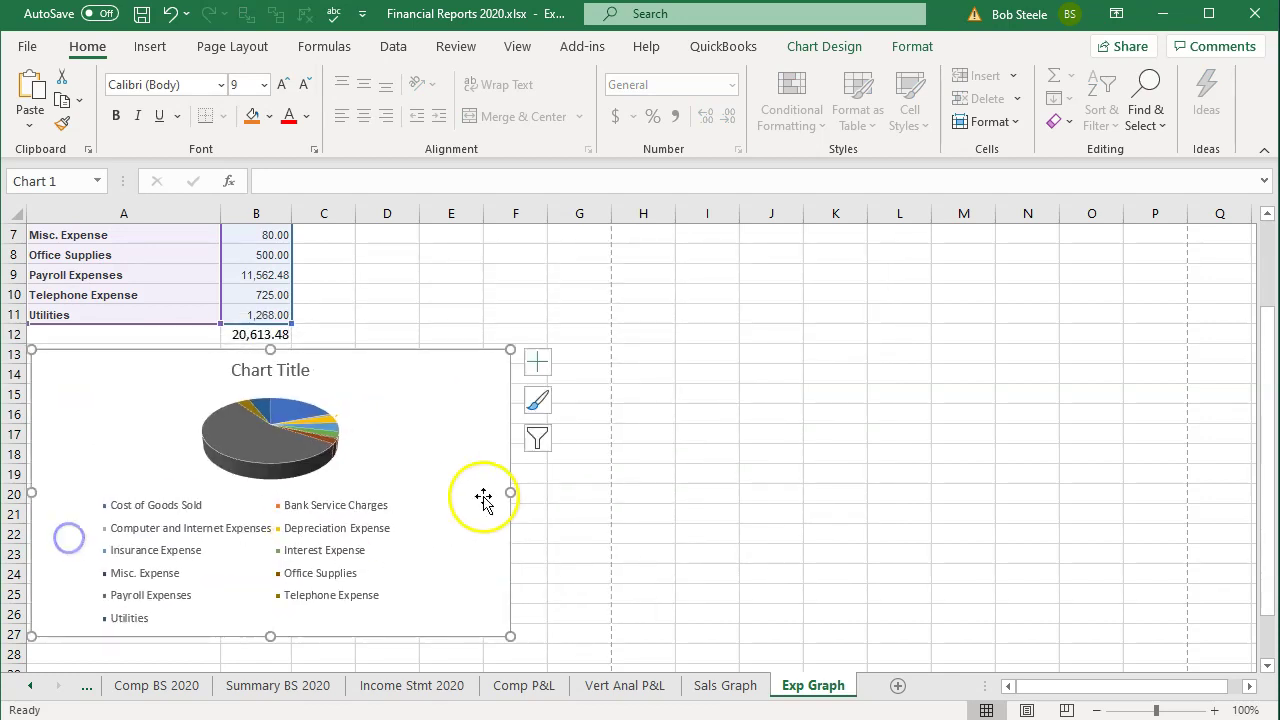
left_click(745, 508)
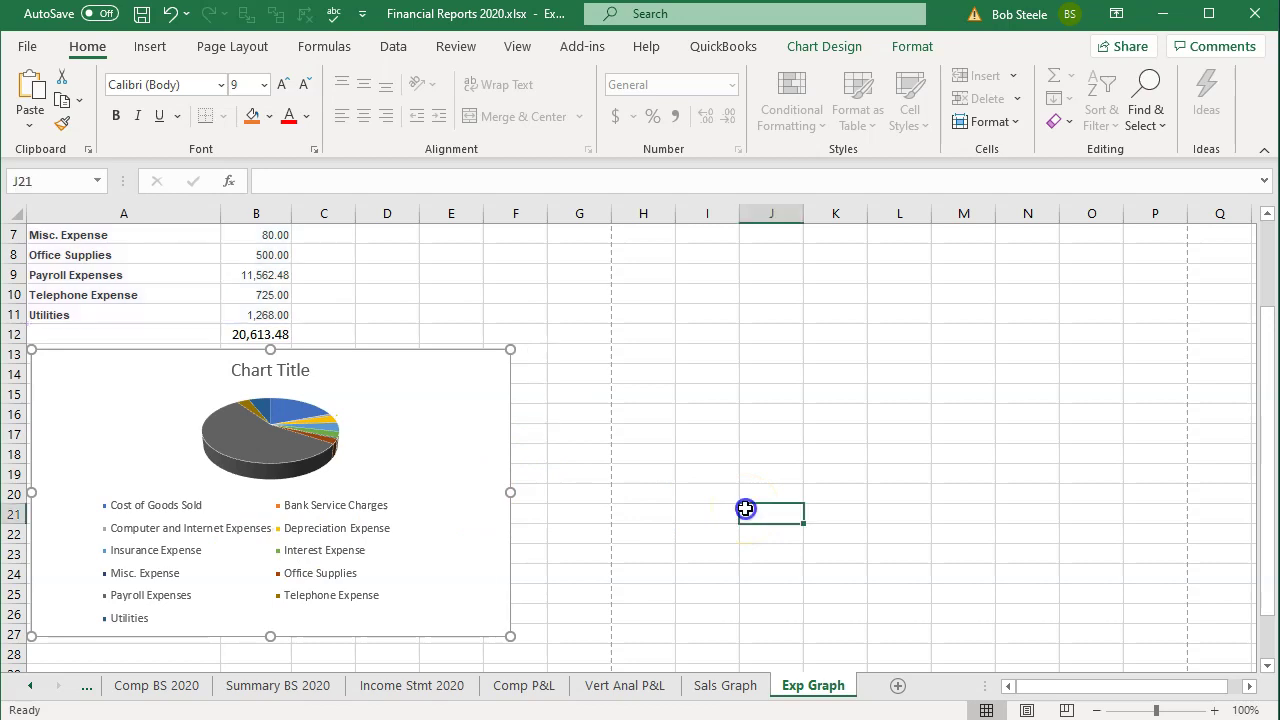
scroll(745, 508, "down", 8)
scroll(745, 508, "down", 3)
left_click(82, 413)
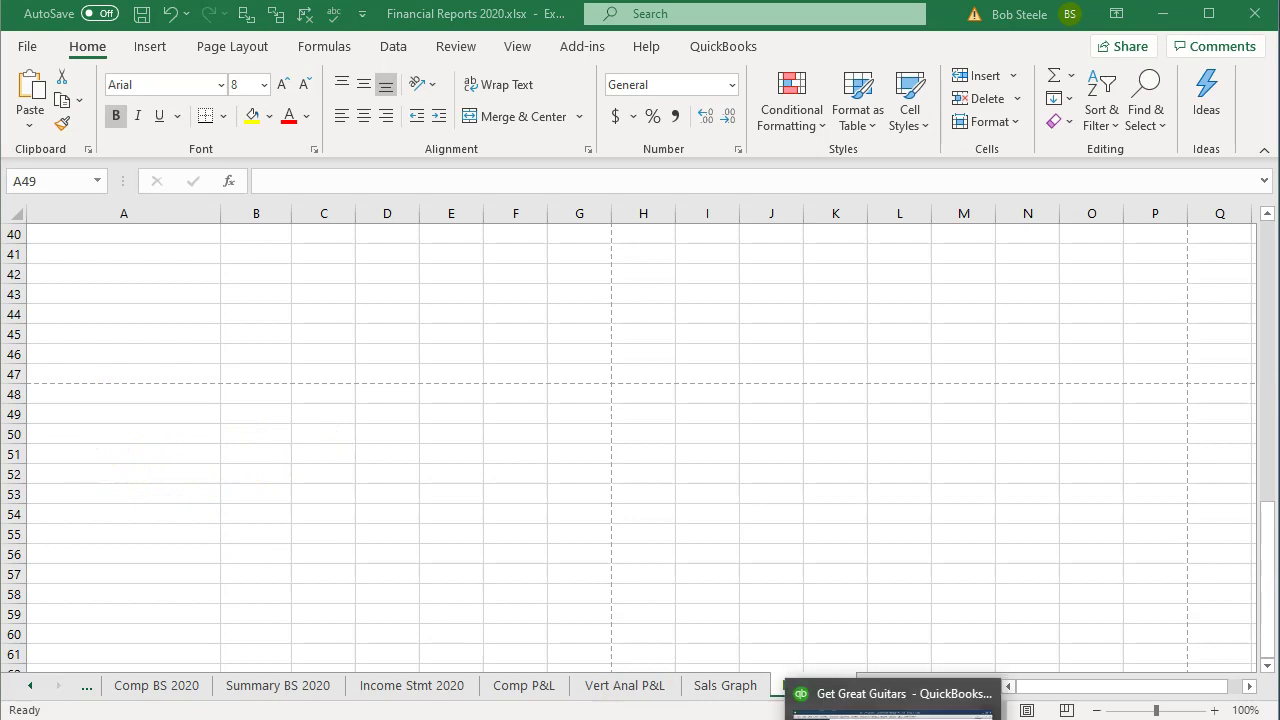
Show QuickBooks' QuickInsight Income and Expense Graph, then return to Excel
left_click(893, 710)
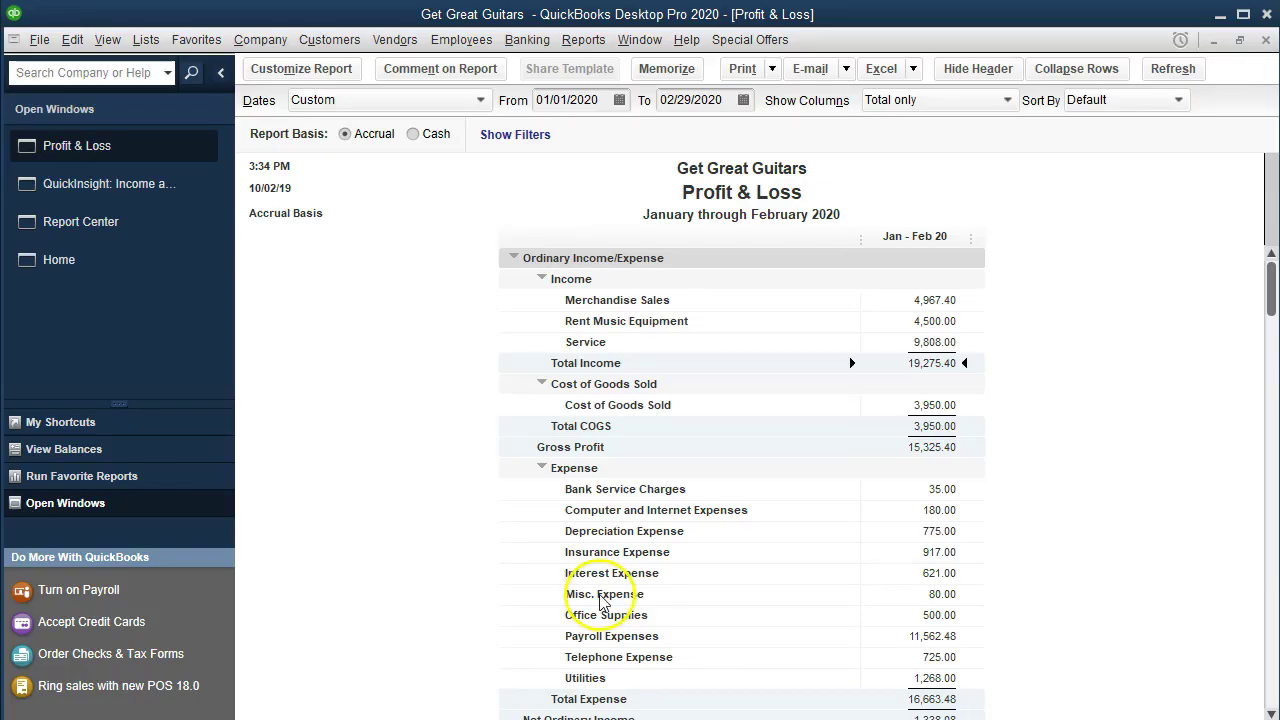
left_click(126, 186)
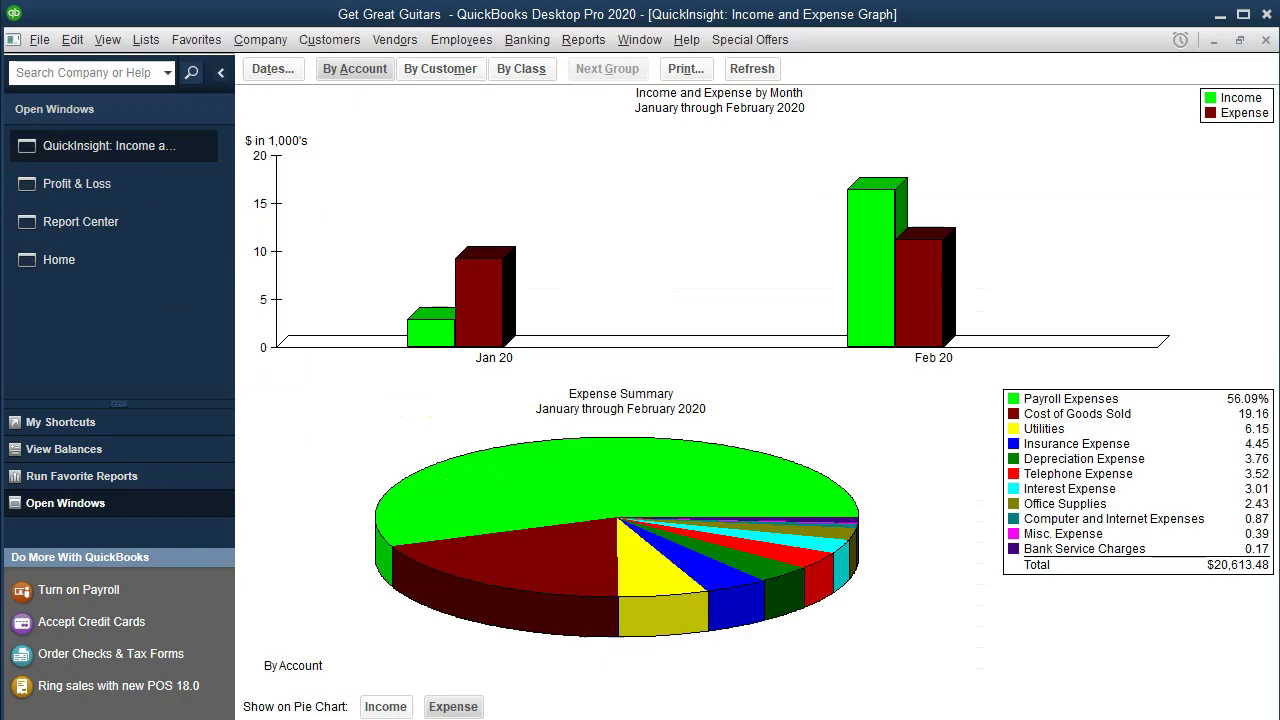
key("alt+Tab")
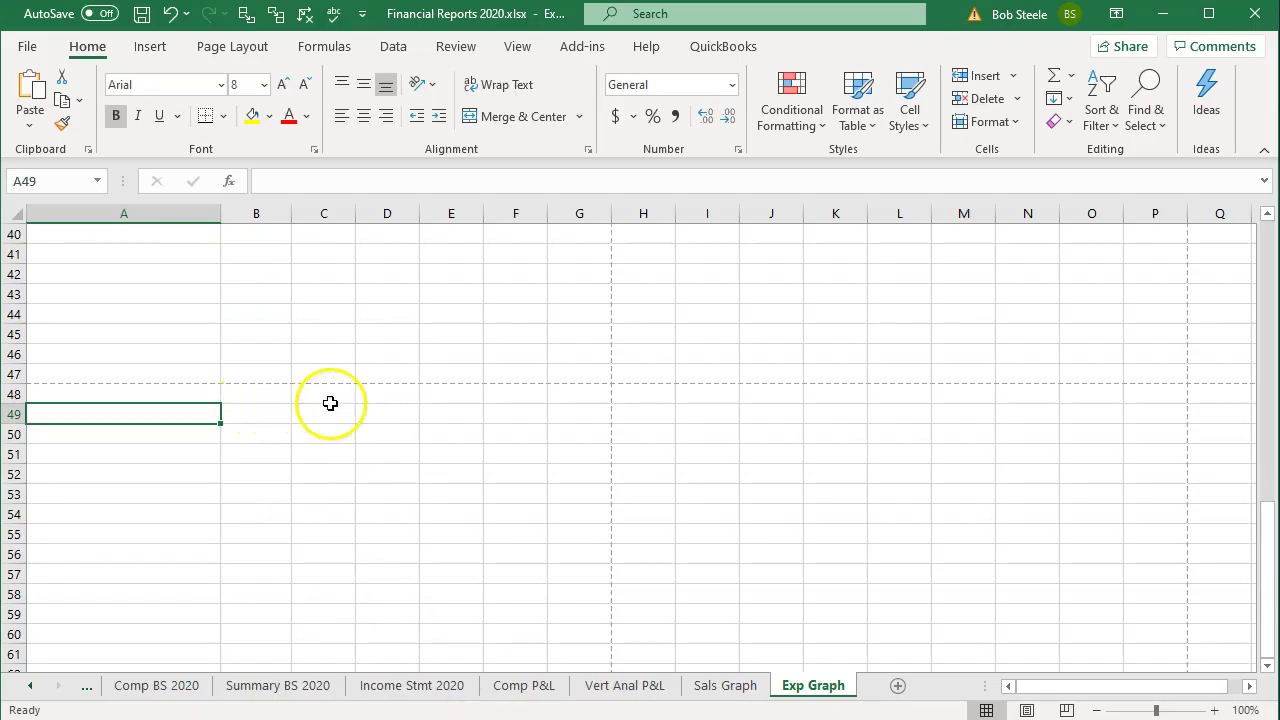
Insert a screen clipping of QuickBooks' Expense Summary pie chart at row 49
left_click(150, 50)
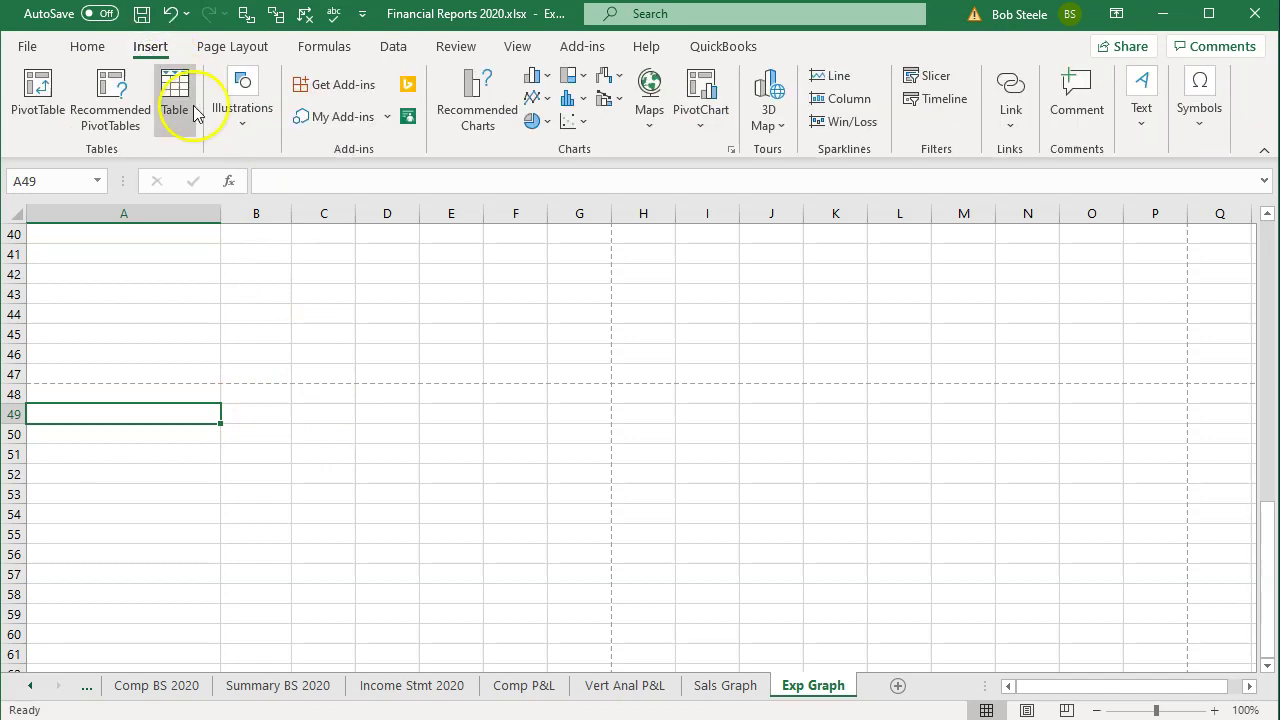
left_click(232, 110)
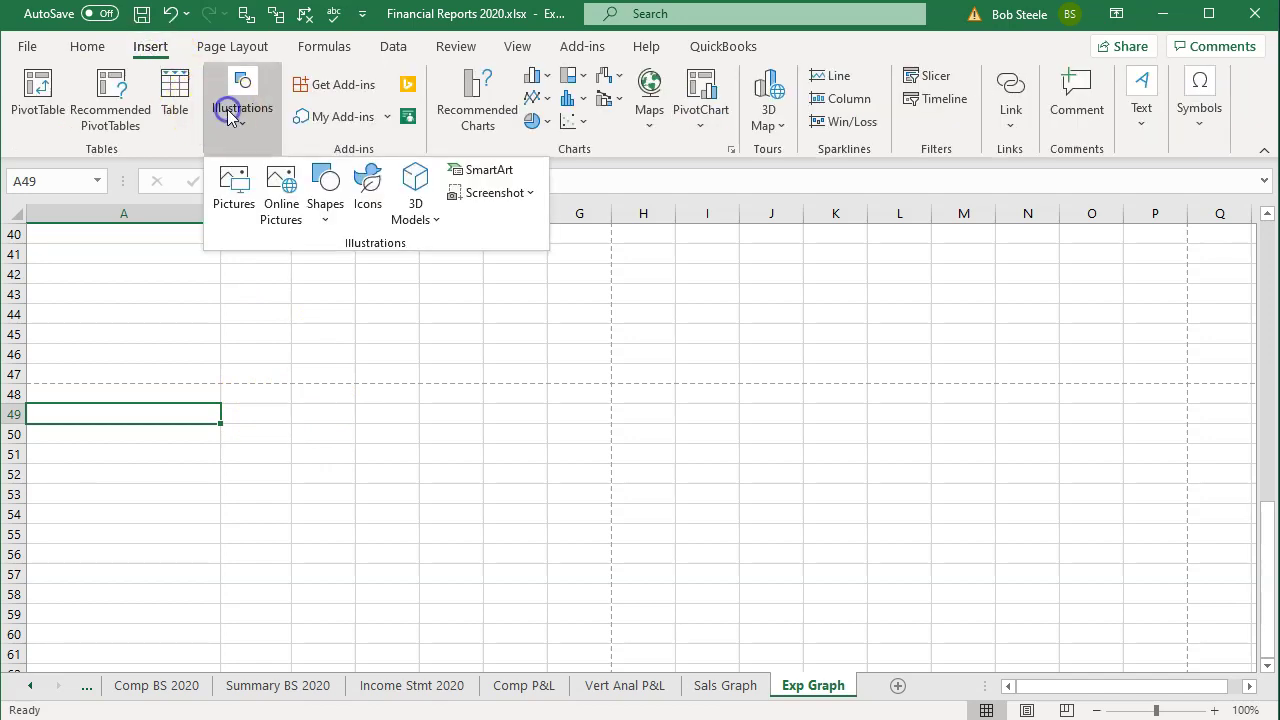
left_click(488, 193)
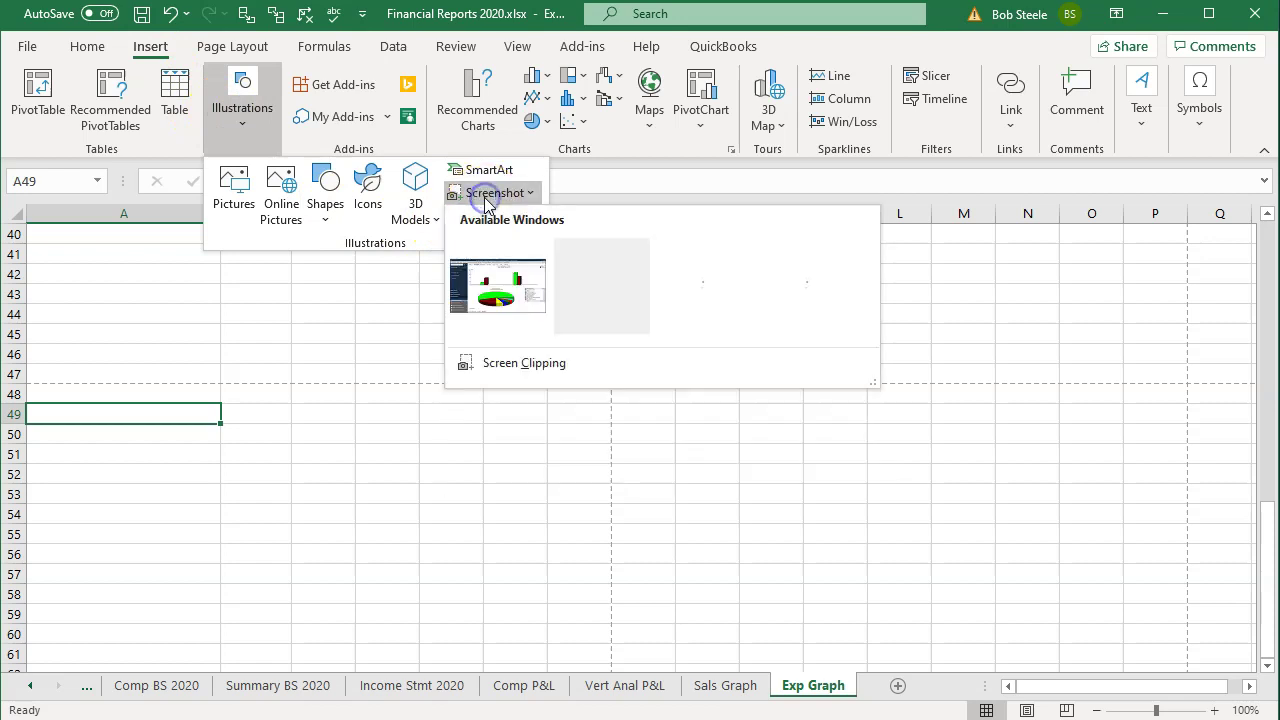
left_click(520, 363)
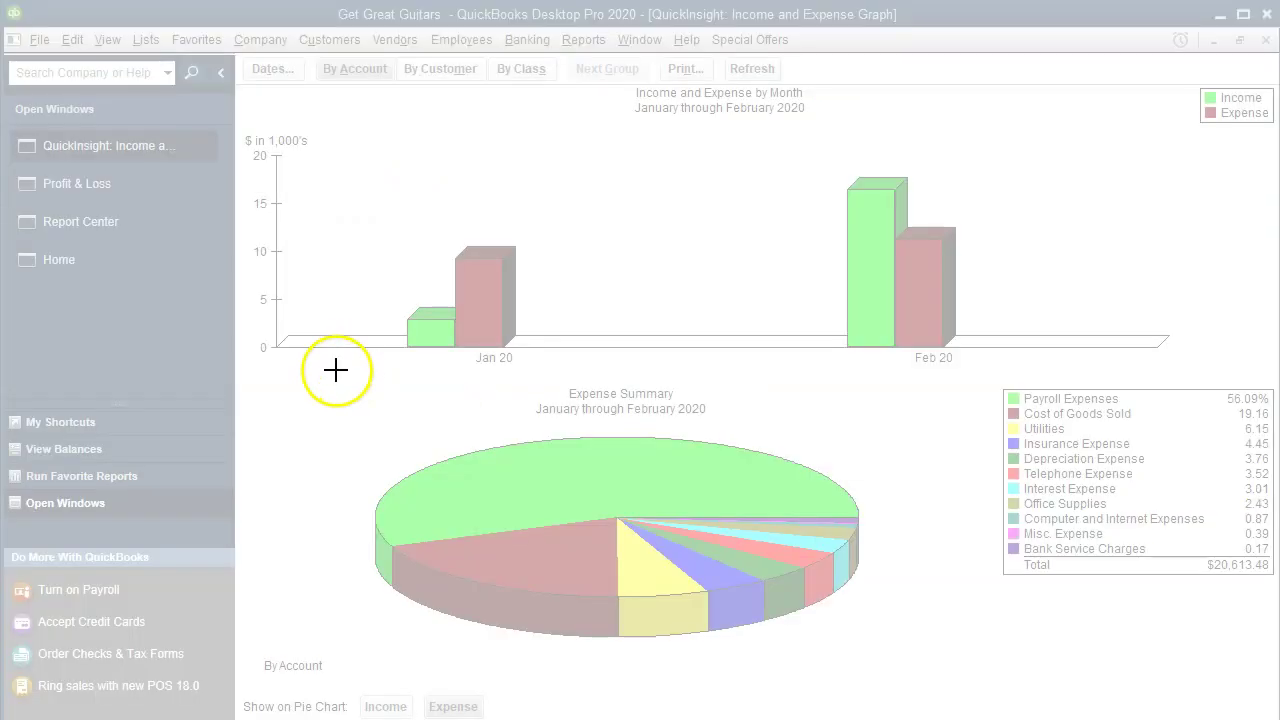
left_click_drag(336, 370, 882, 638)
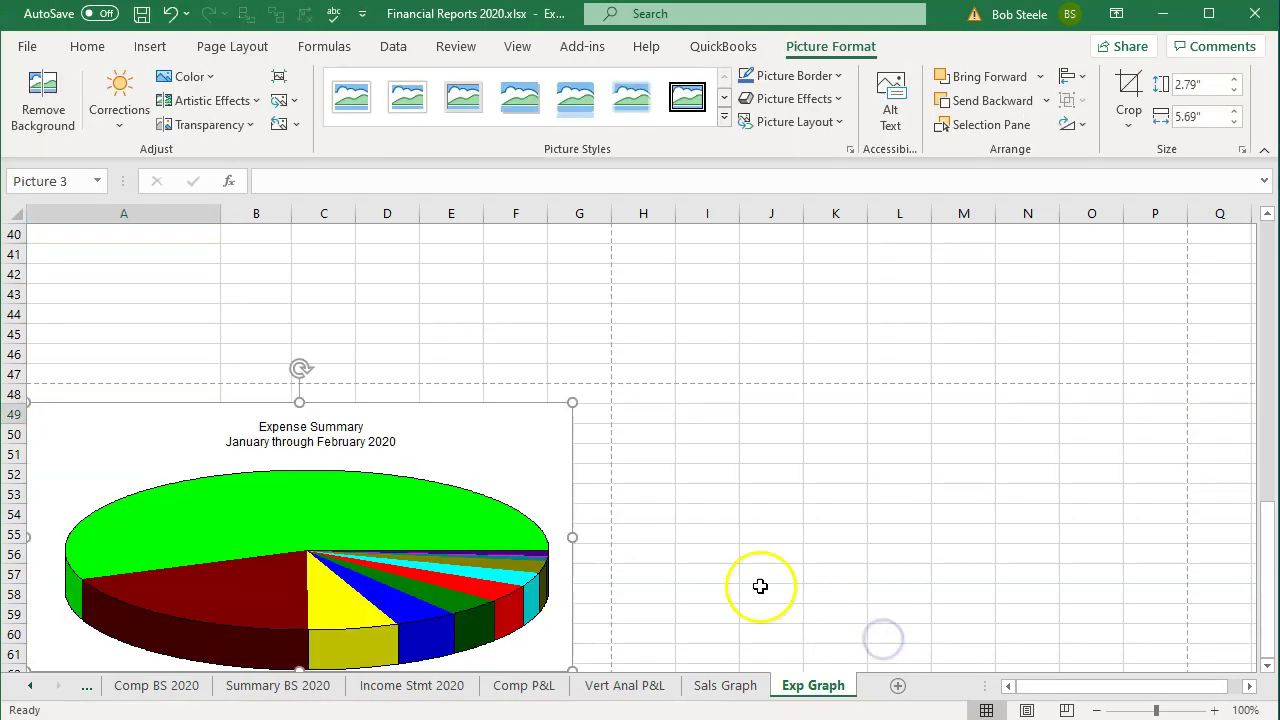
scroll(685, 551, "down", 3)
left_click(110, 530)
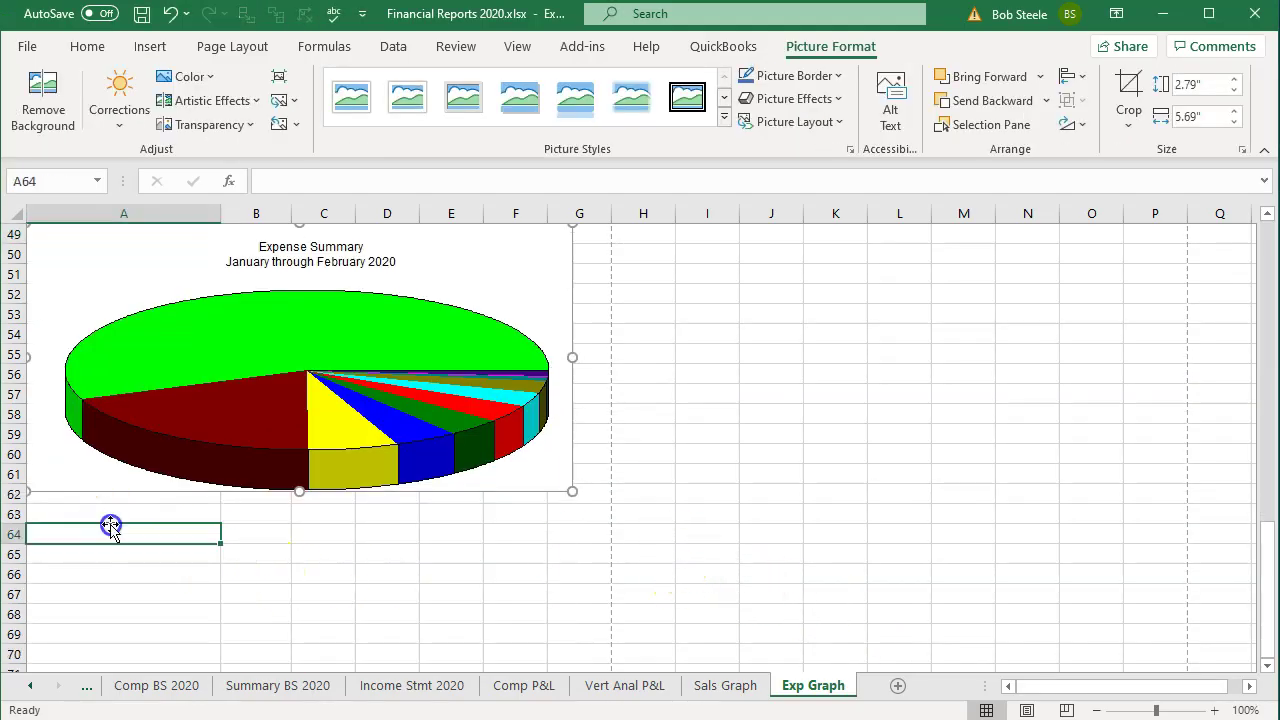
Insert a screen clipping of the QuickBooks expense legend with percentages and $20,613.48 total
left_click(150, 46)
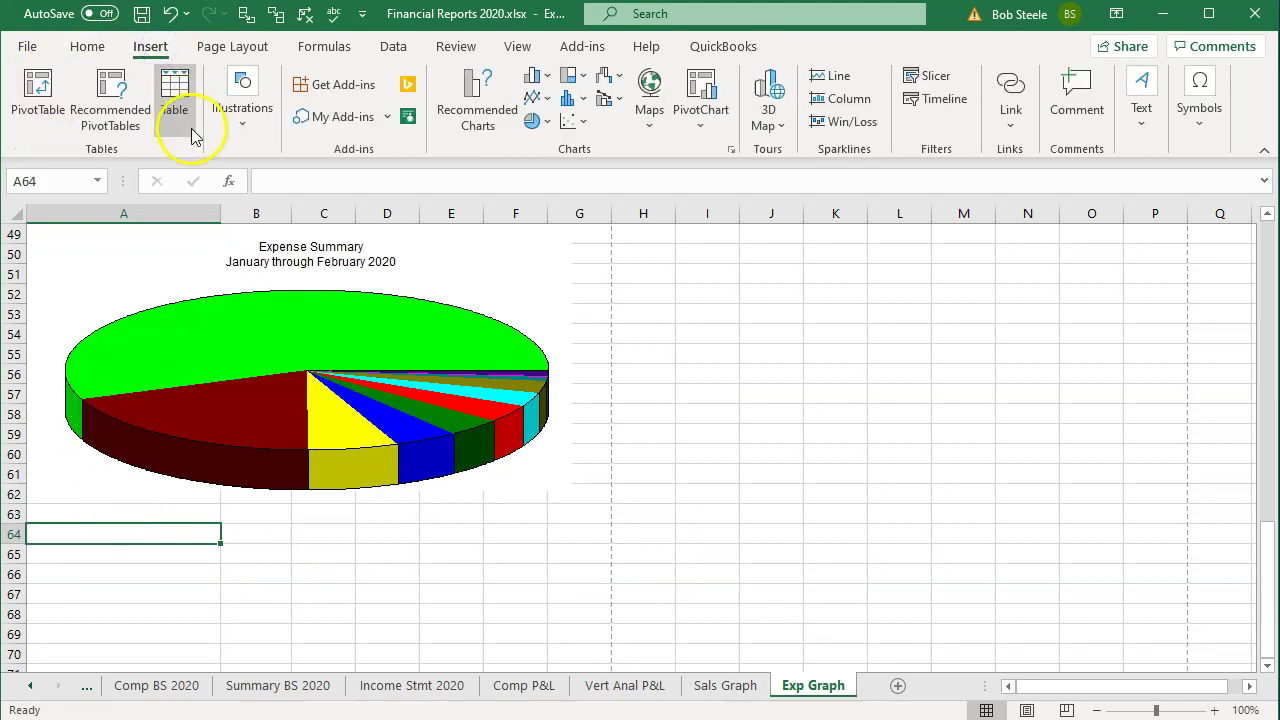
left_click(244, 106)
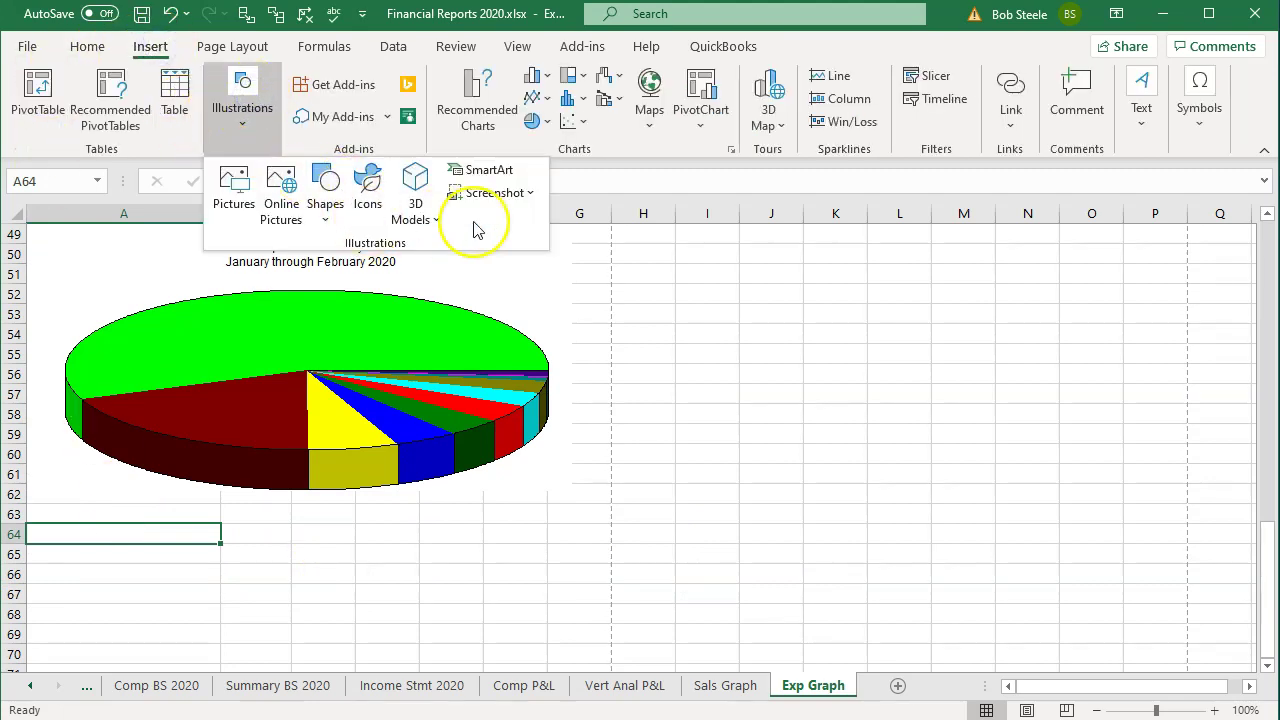
left_click(499, 203)
left_click(500, 365)
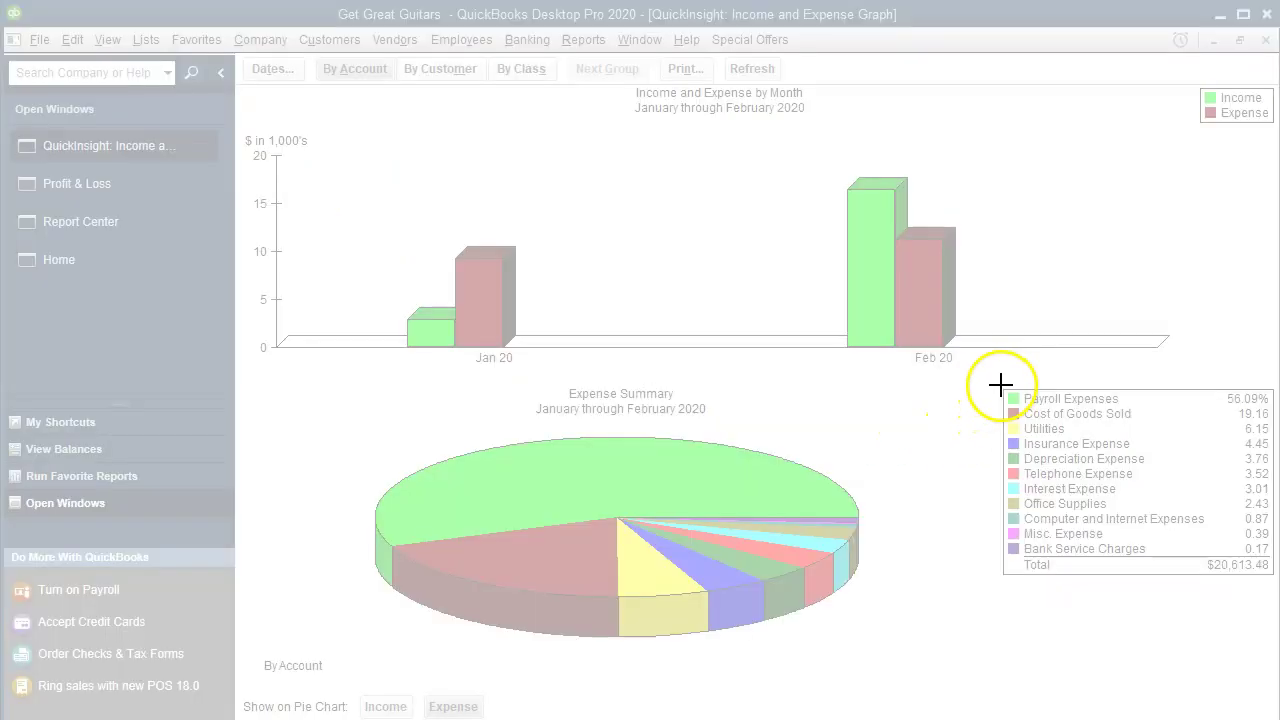
left_click_drag(1000, 384, 1275, 582)
scroll(700, 495, "down", 3)
scroll(660, 500, "up", 3)
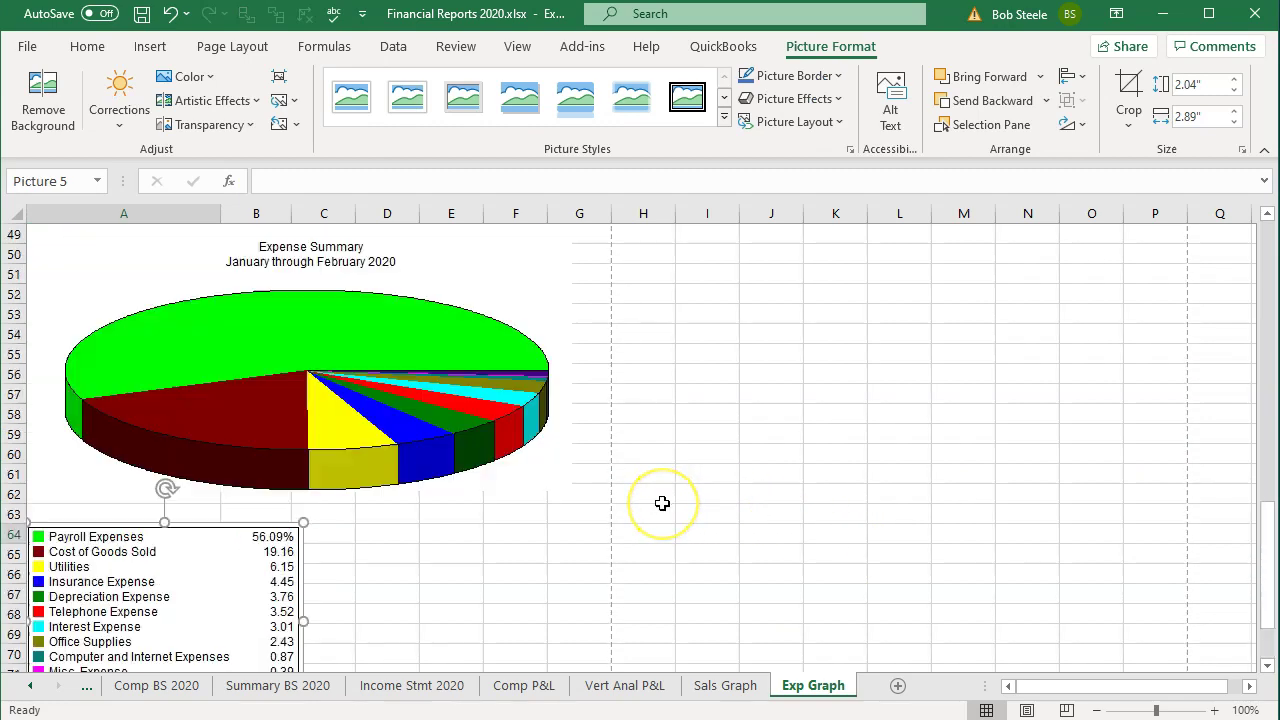
scroll(660, 503, "up", 14)
Select the expense pie chart and its data series, then deselect it
left_click(290, 514)
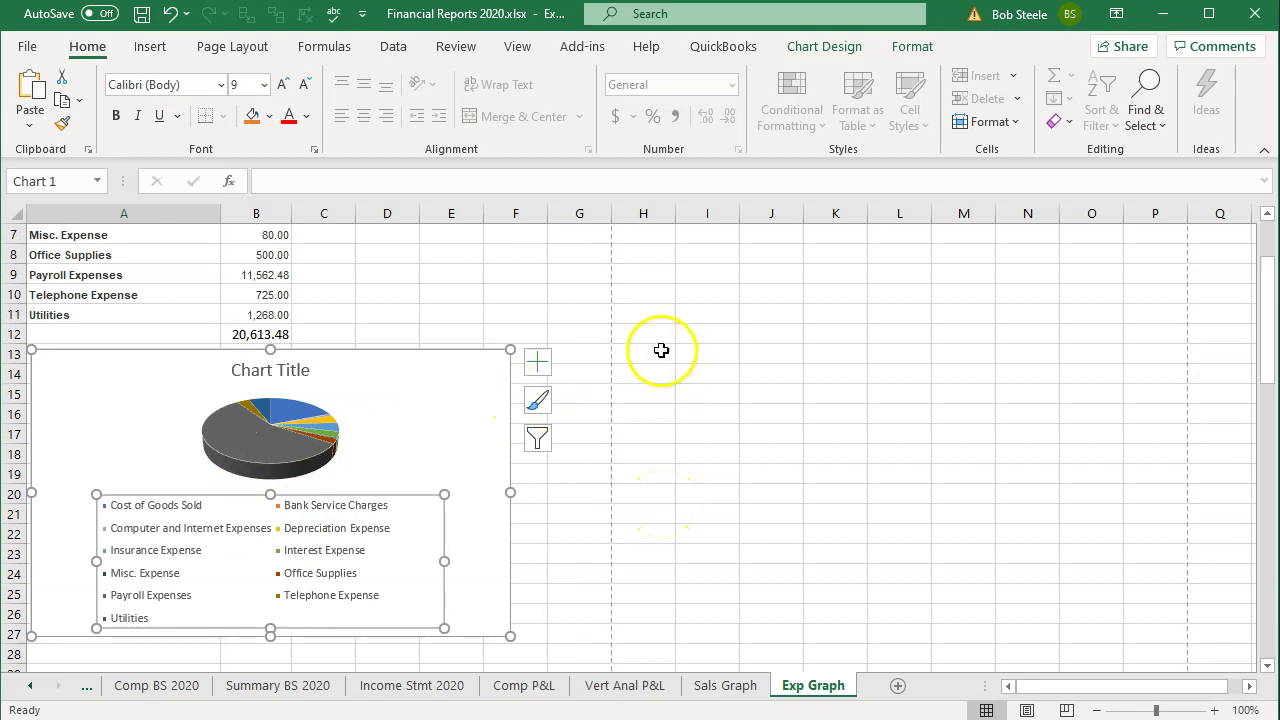
left_click(331, 459)
left_click(436, 272)
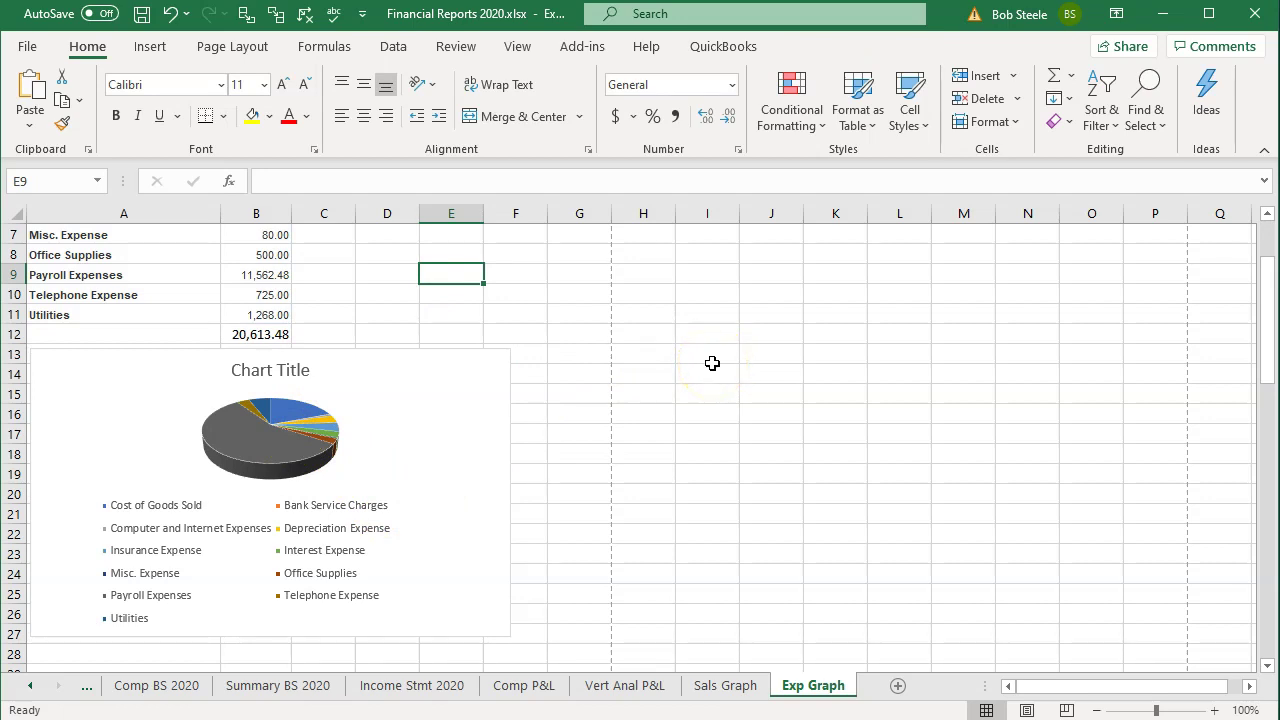
scroll(712, 363, "up", 2)
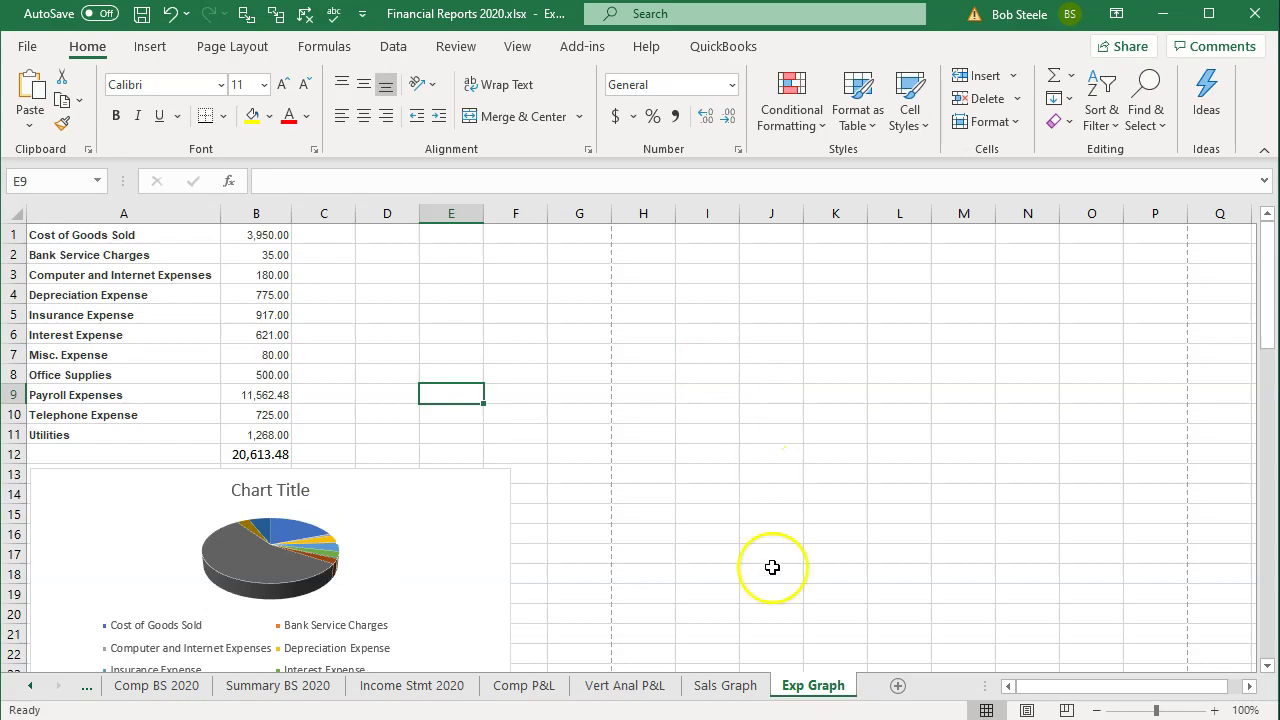
Print the QuickBooks graph via CutePDF Writer as Excepense Graph 2020.pdf in Financial Reports 2020
key("alt+Tab")
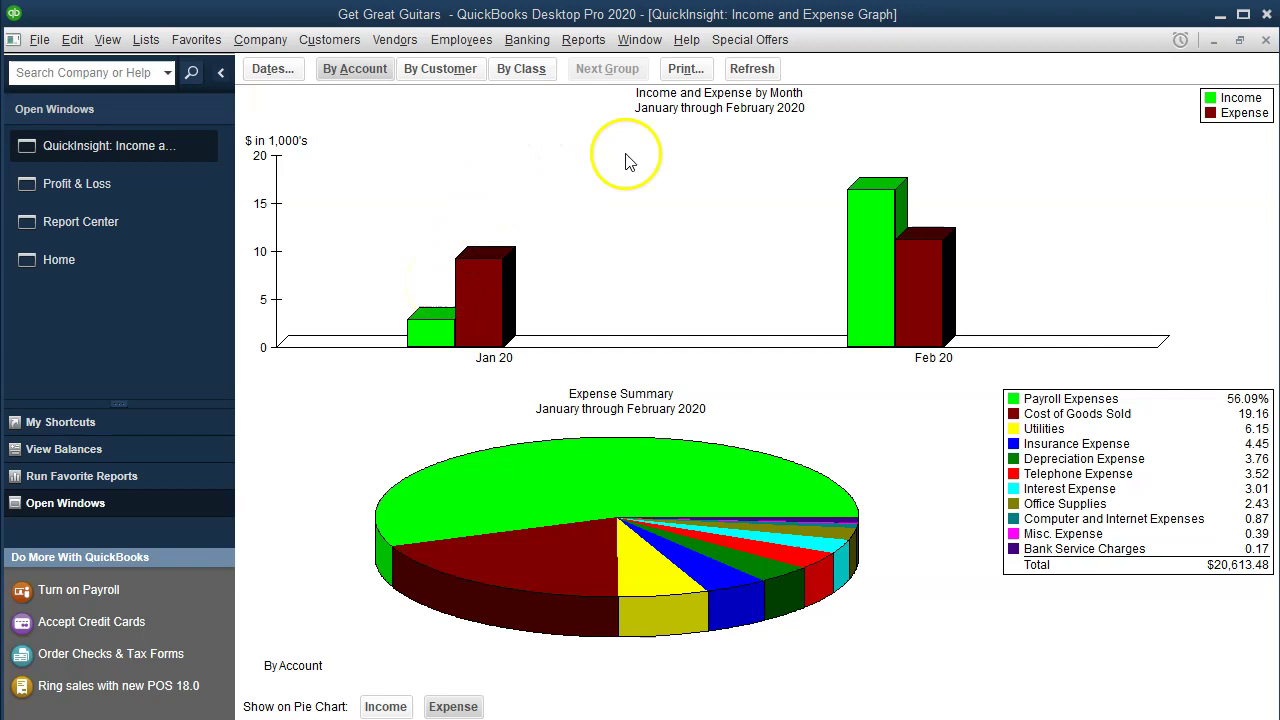
left_click(688, 69)
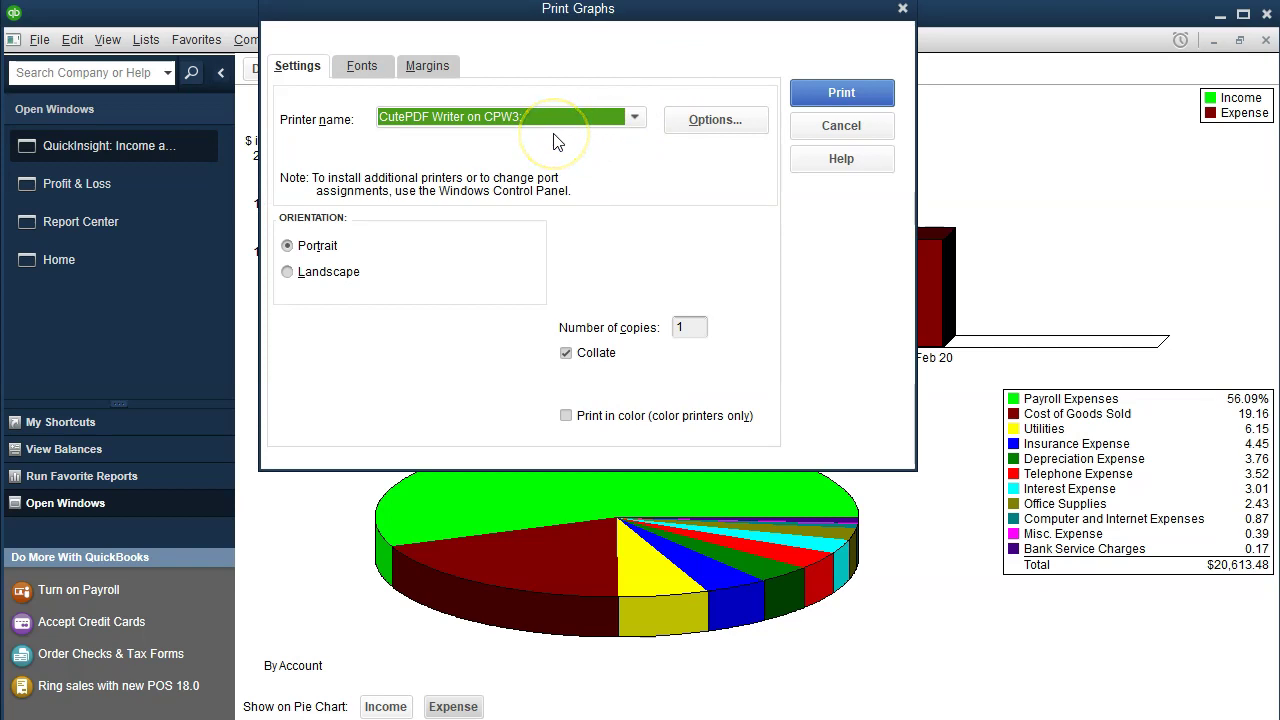
left_click(810, 94)
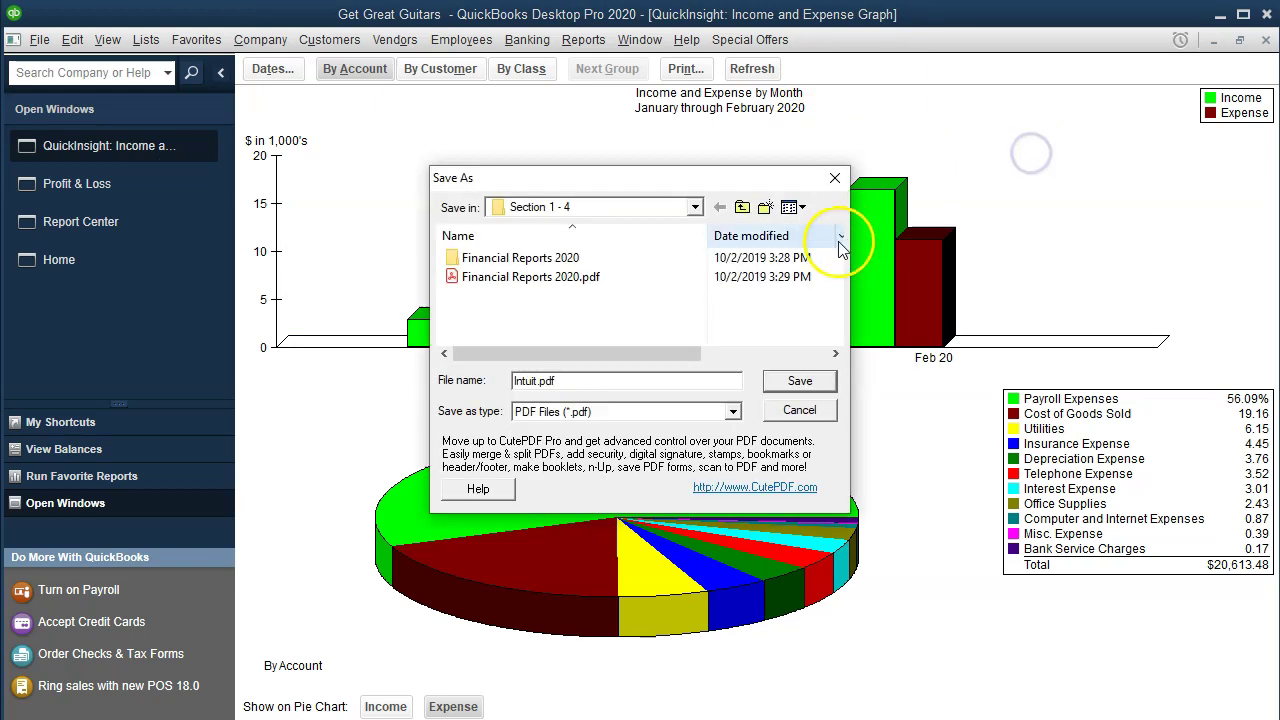
double_click(531, 258)
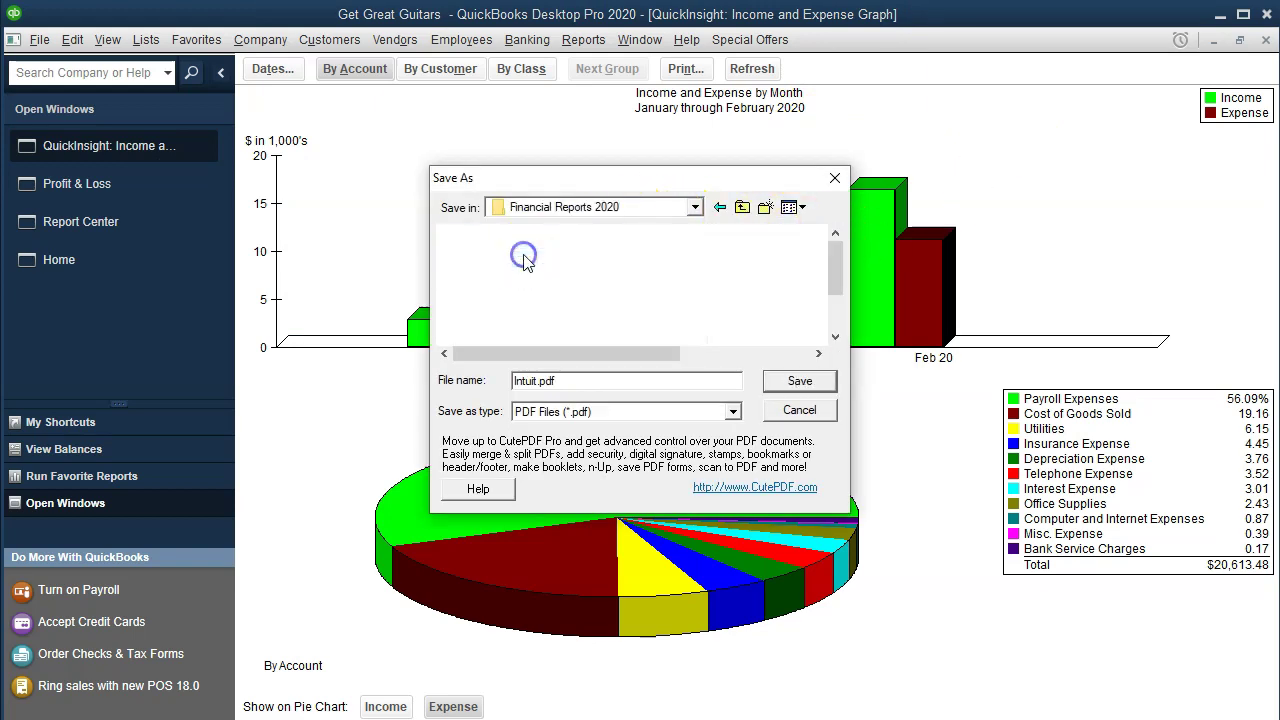
left_click(532, 380)
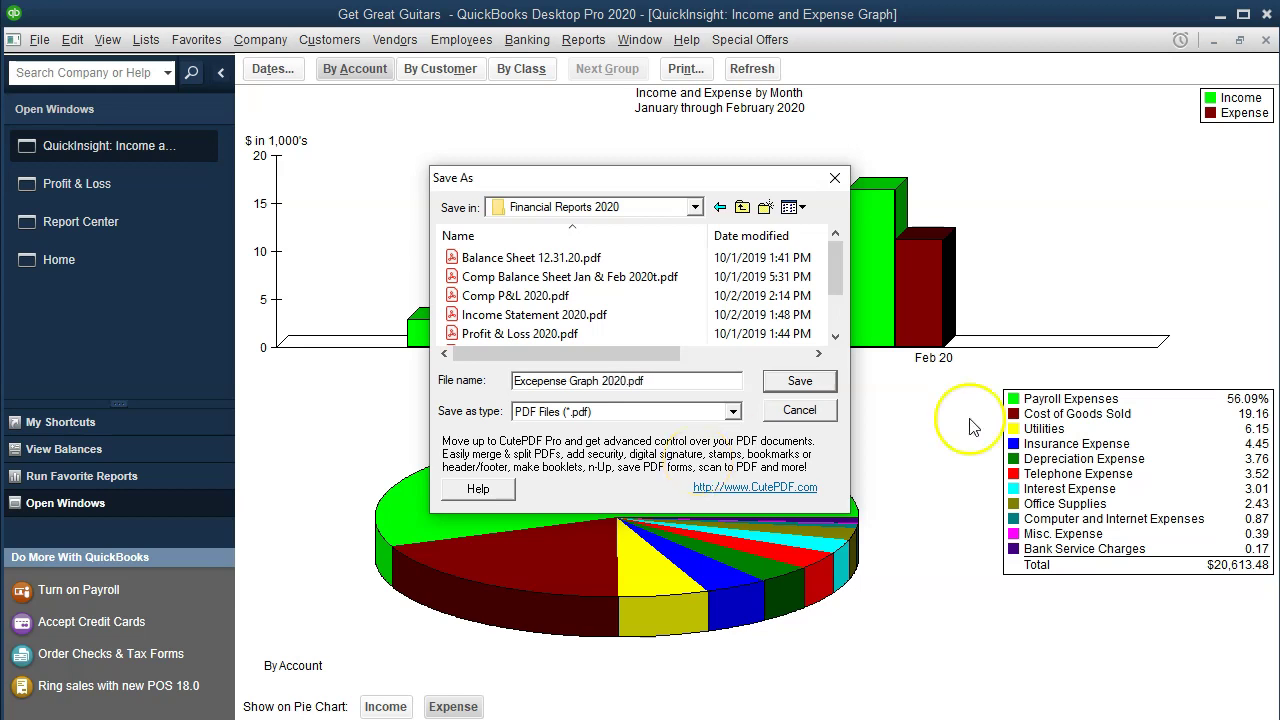
left_click(799, 380)
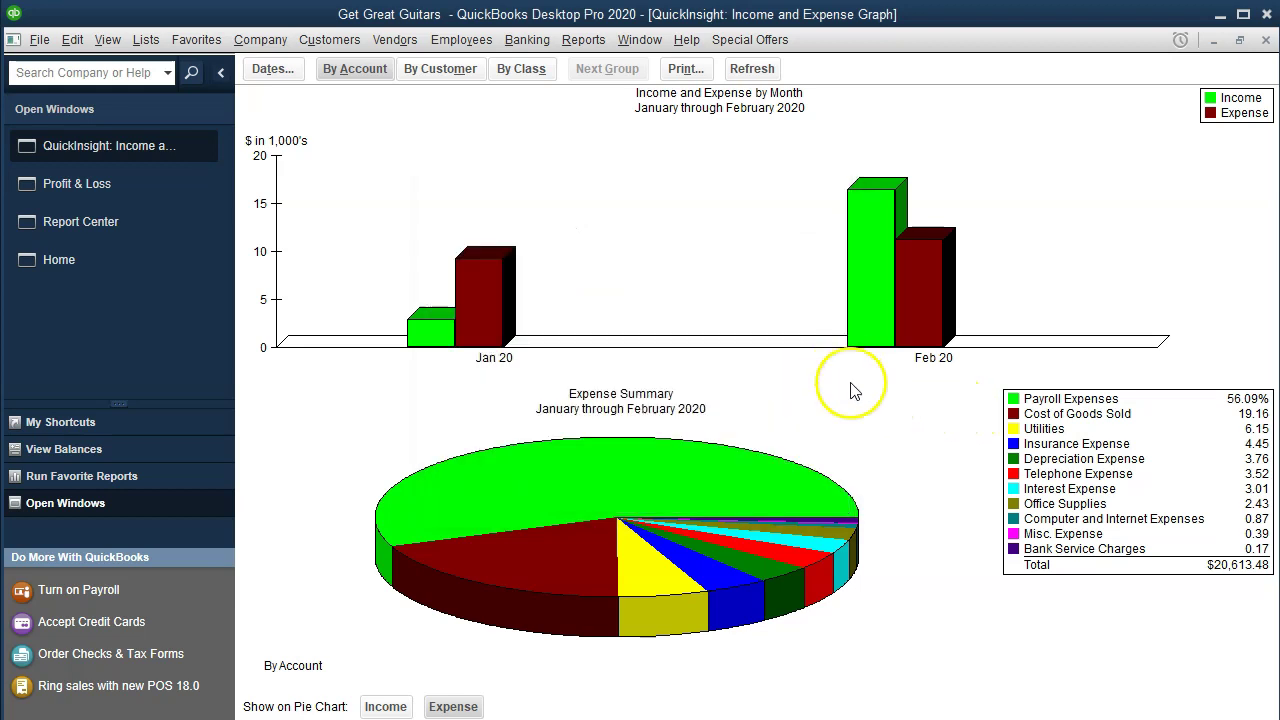
key("alt+Tab")
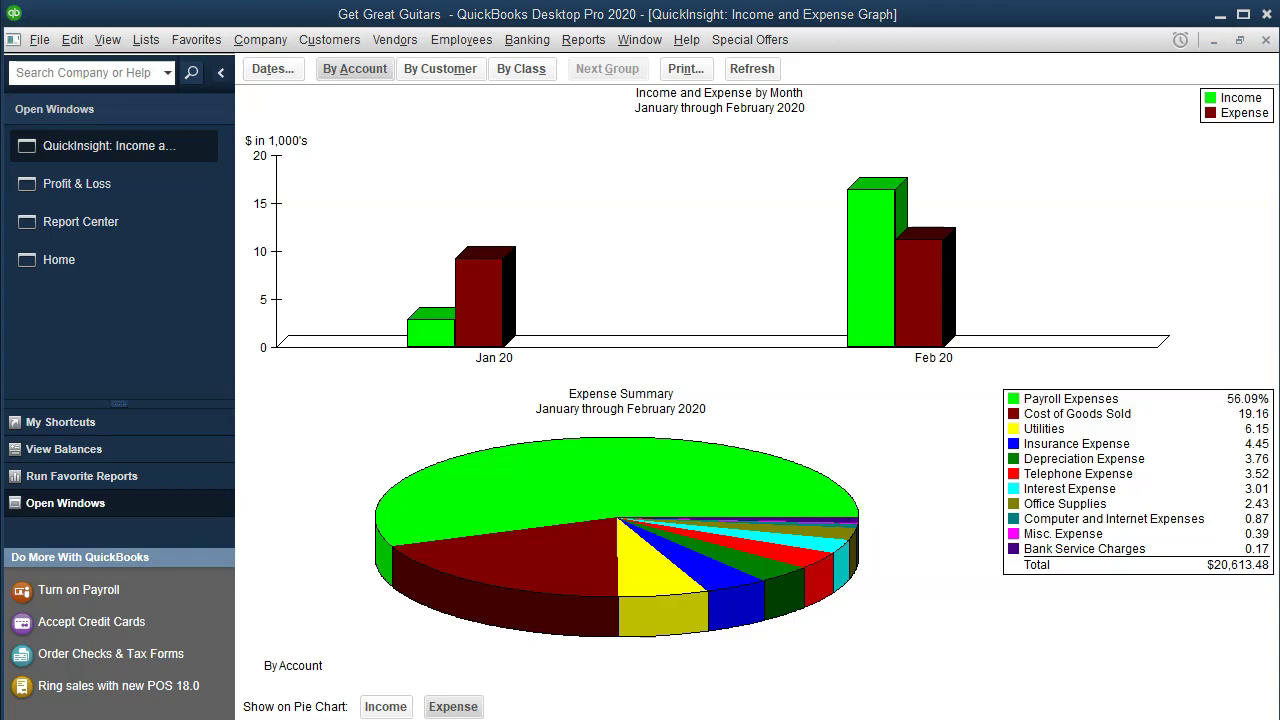
Set Excel's print settings to Print Entire Workbook
left_click(708, 534)
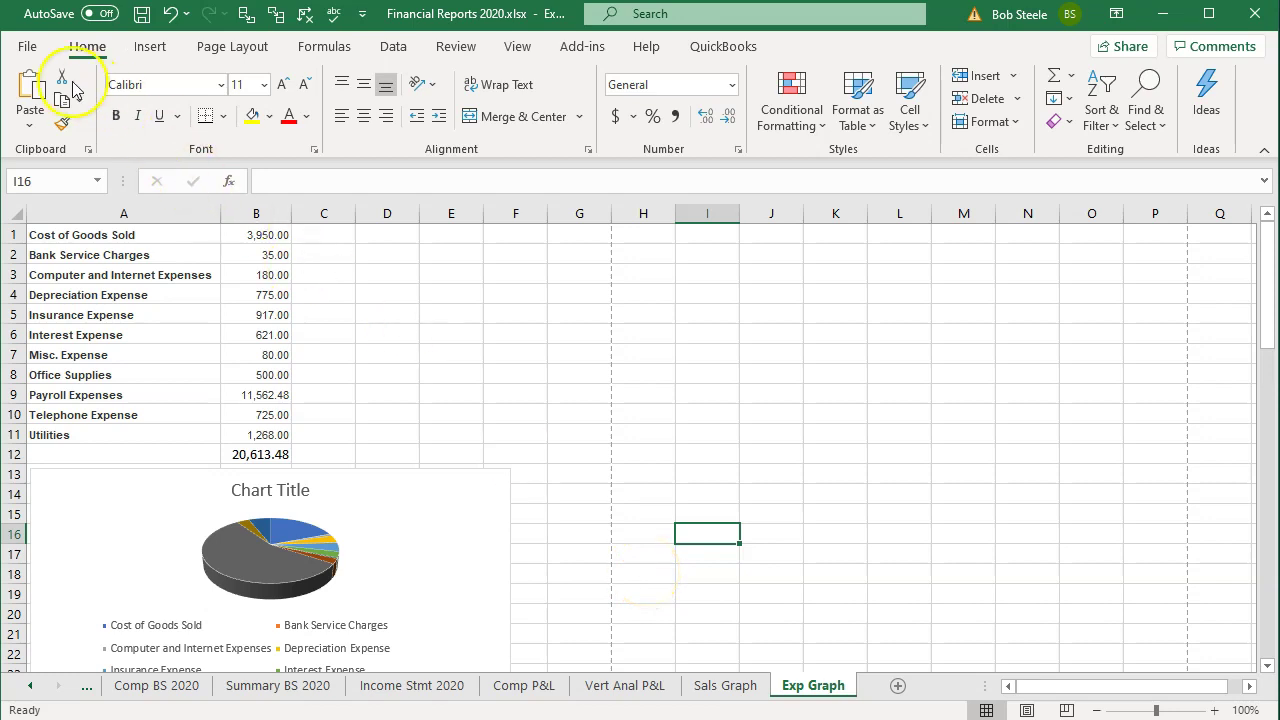
left_click(30, 46)
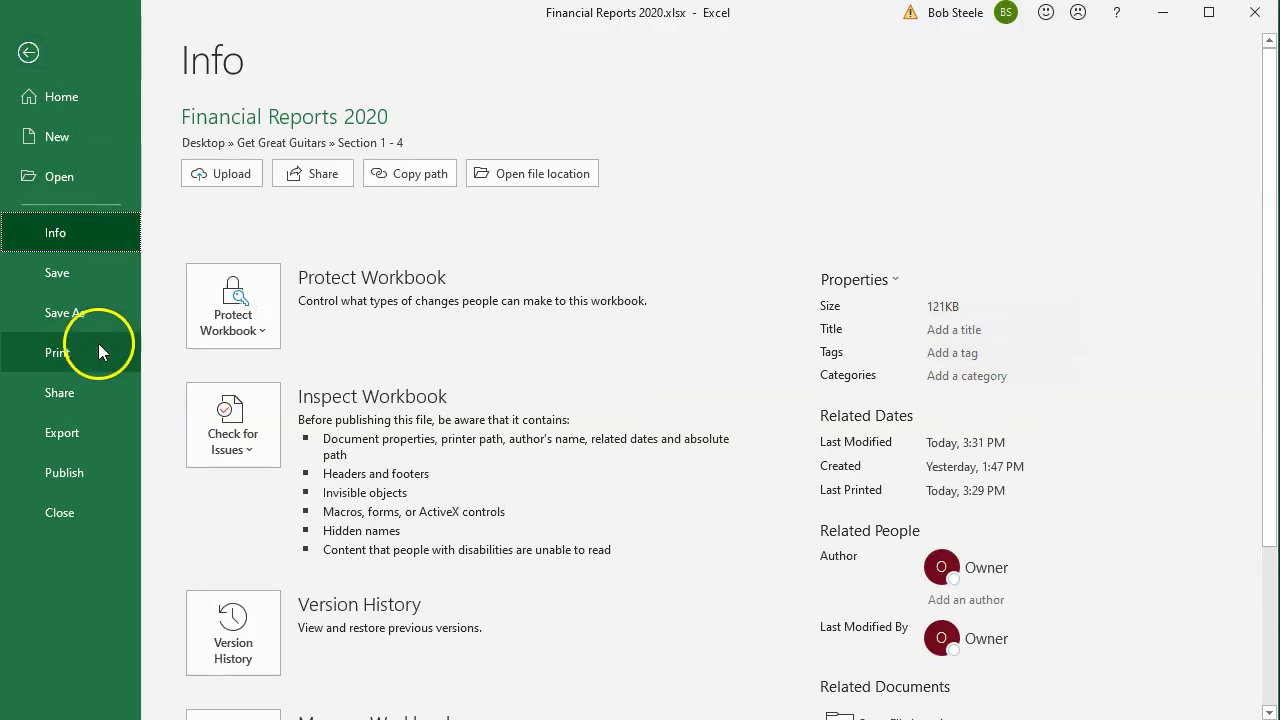
left_click(101, 358)
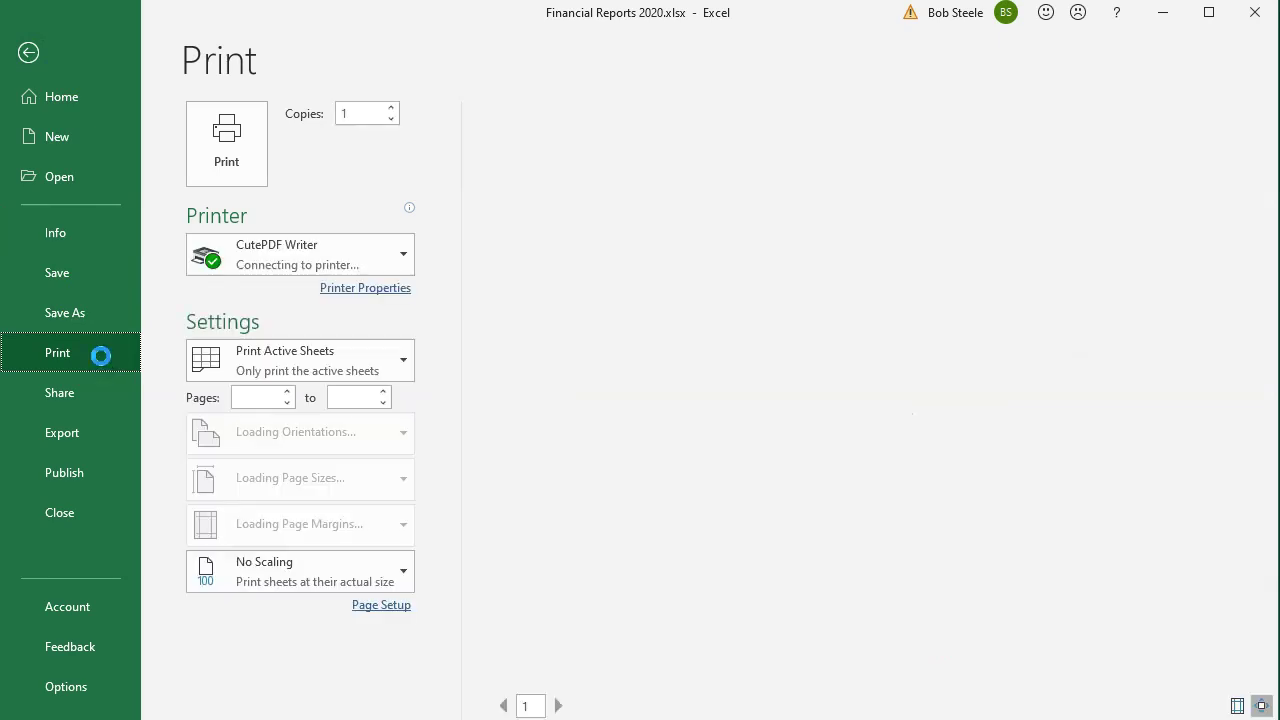
left_click(363, 356)
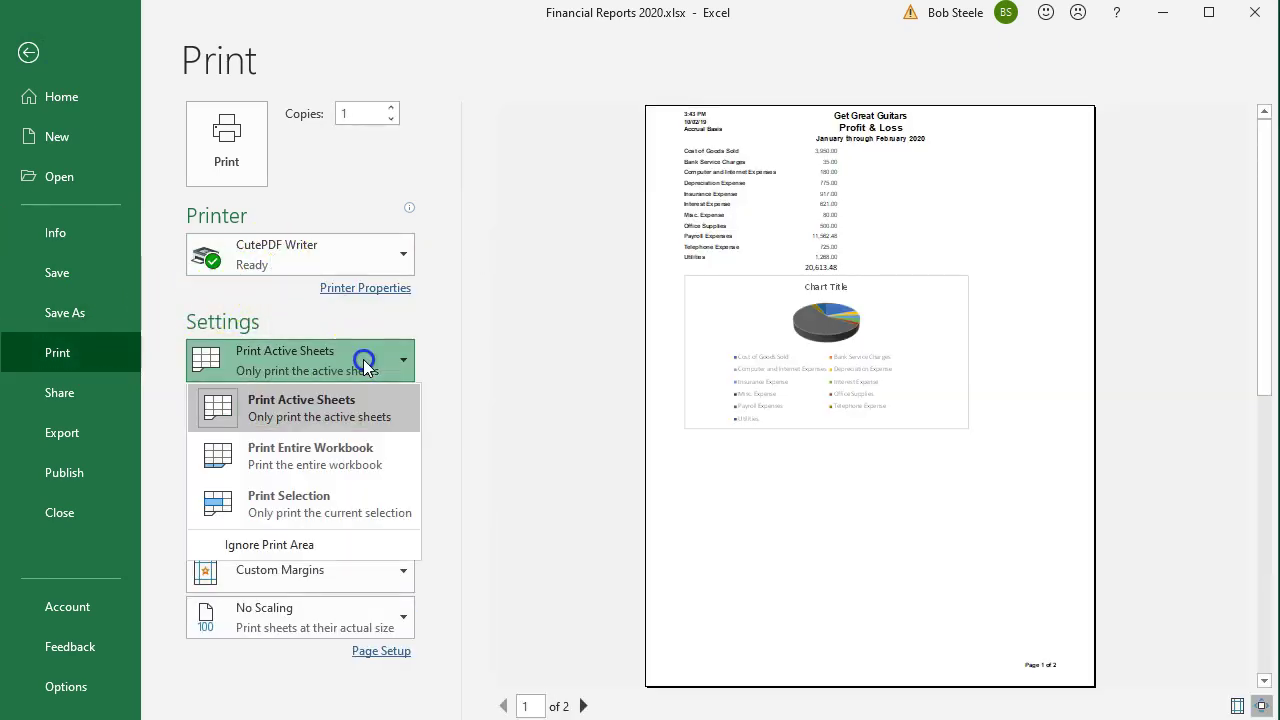
left_click(341, 473)
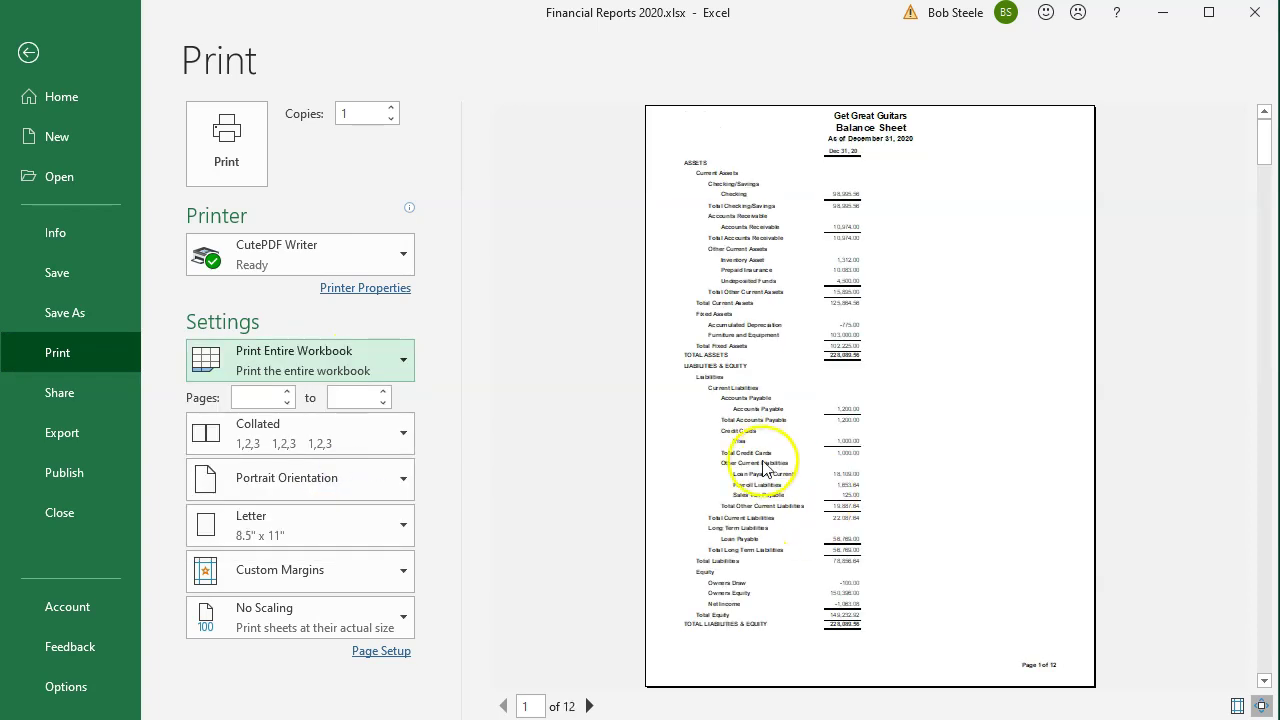
Preview all 12 pages, then print the workbook to the PDF printer
left_click(589, 705)
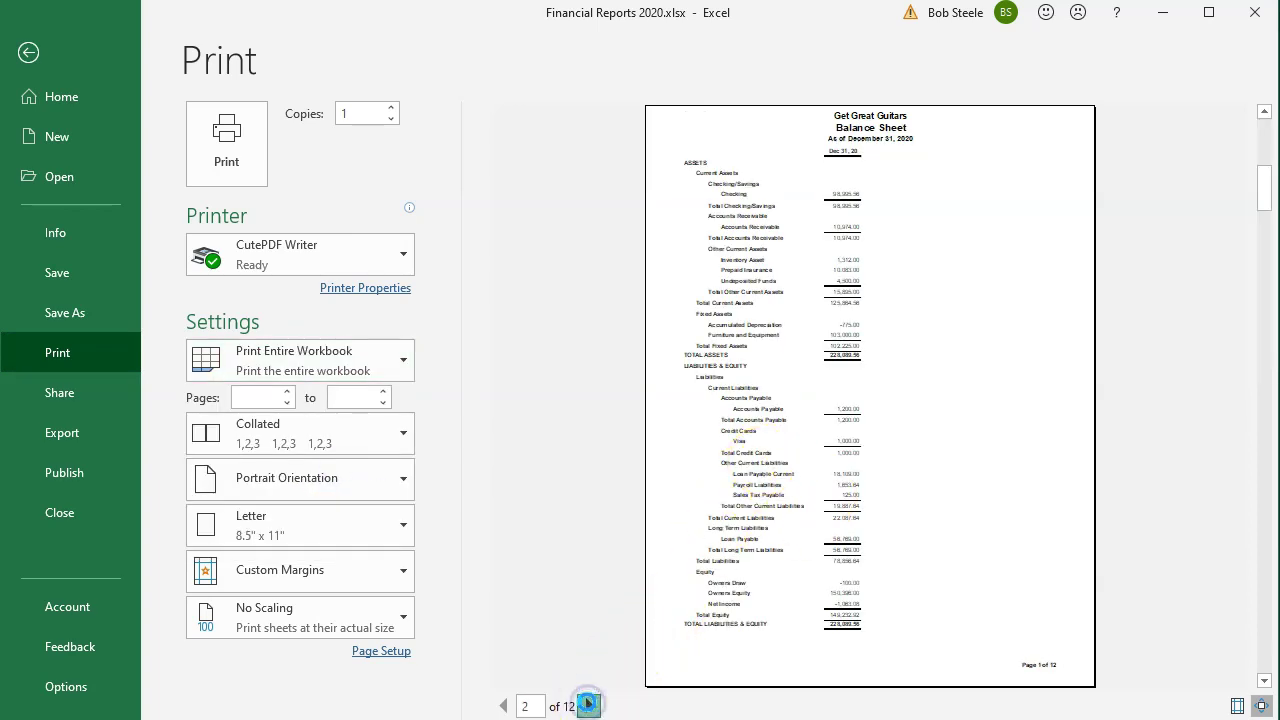
left_click(588, 705)
left_click(588, 705)
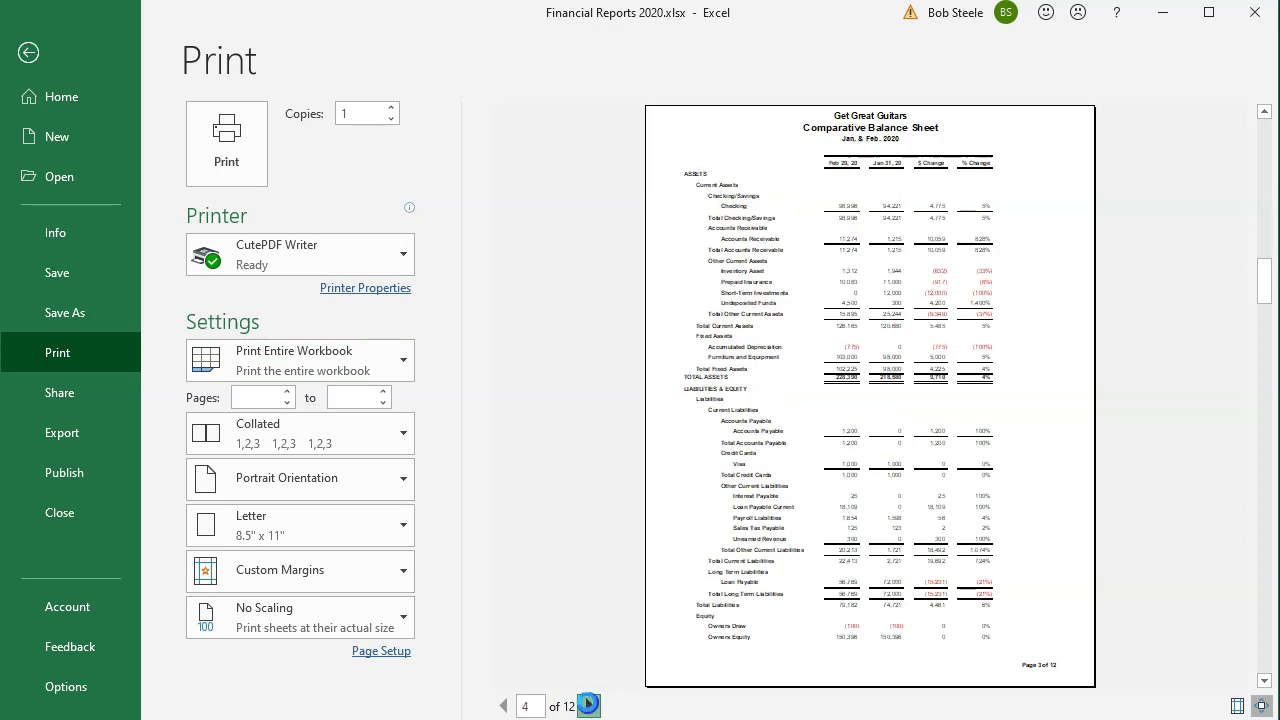
left_click(588, 705)
left_click(588, 705)
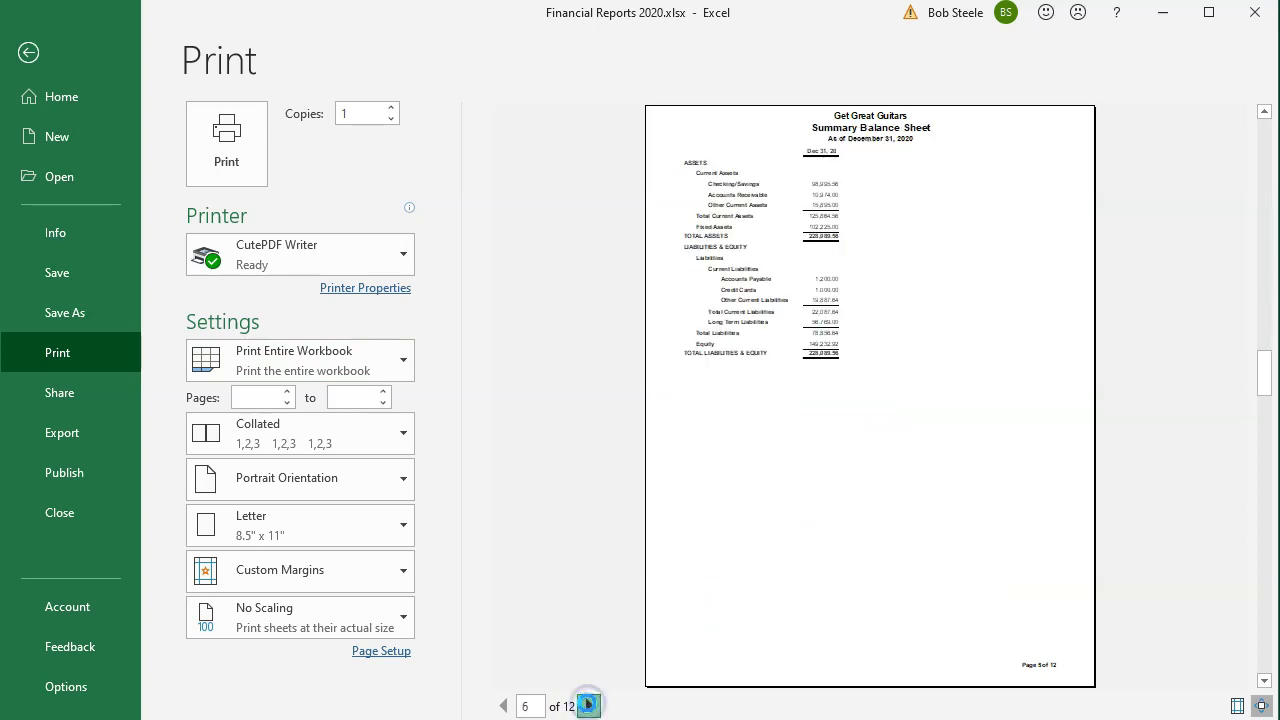
left_click(588, 705)
left_click(588, 705)
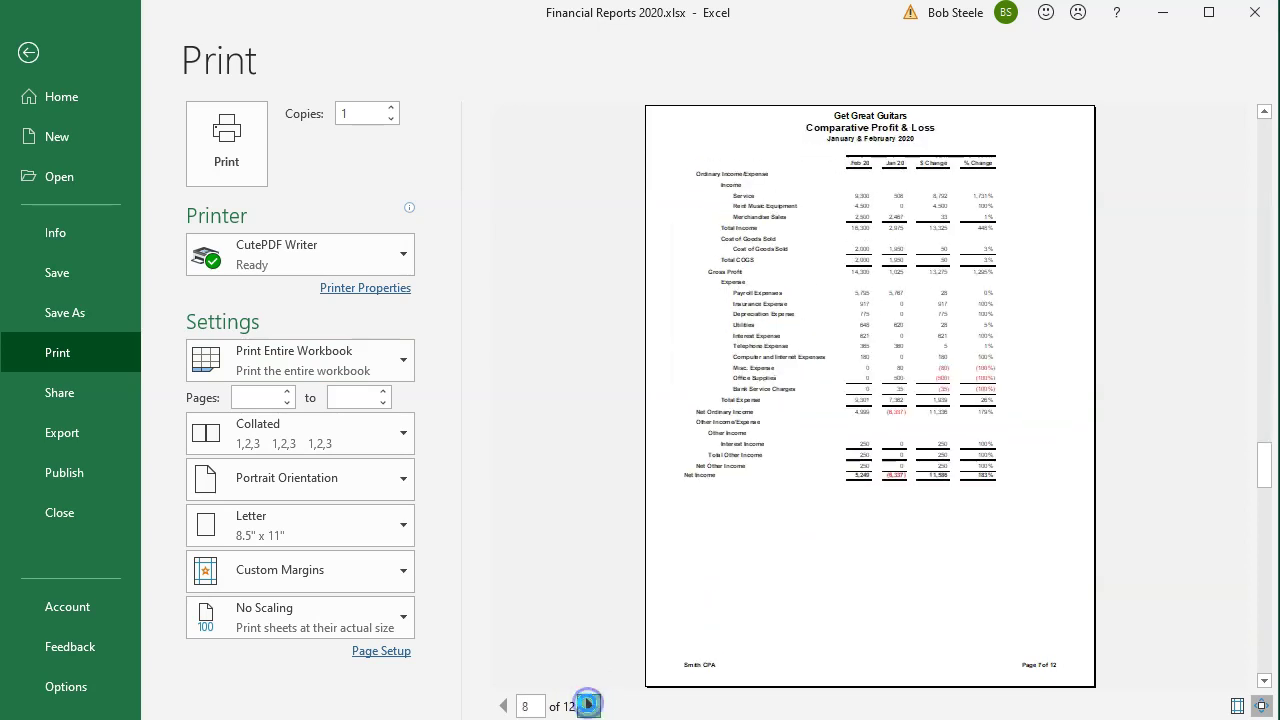
left_click(588, 705)
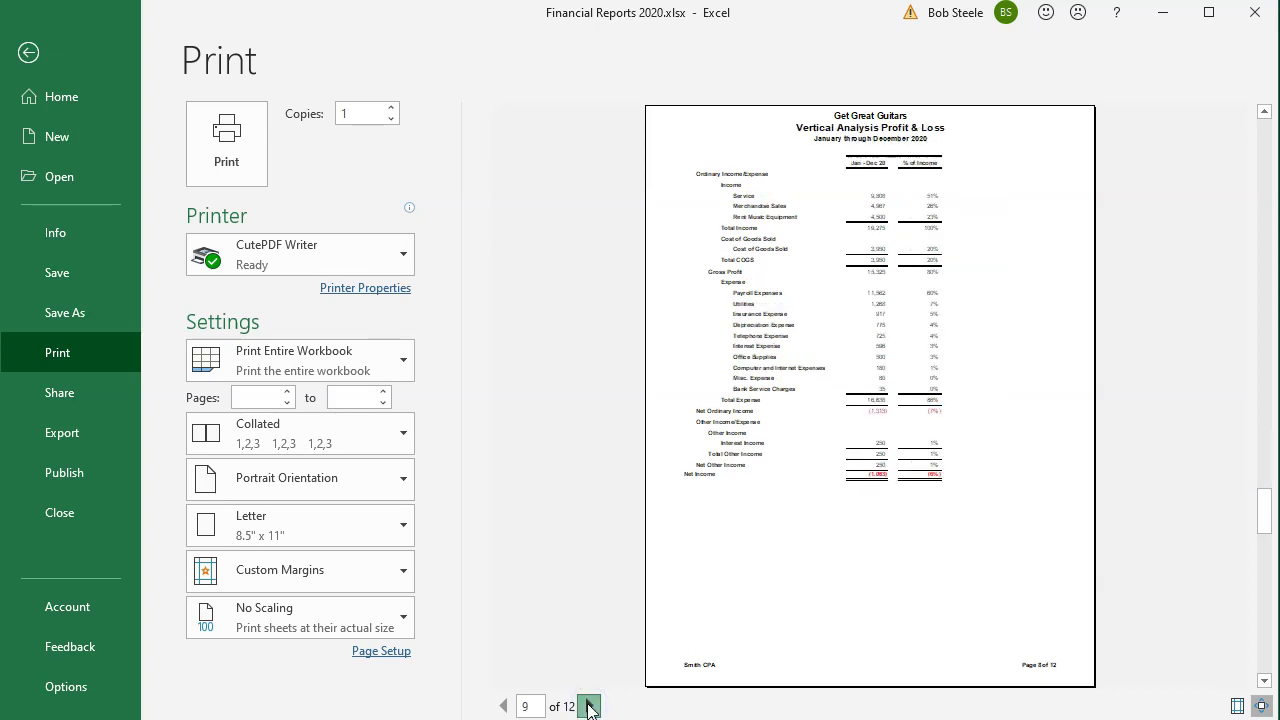
left_click(588, 705)
left_click(588, 705)
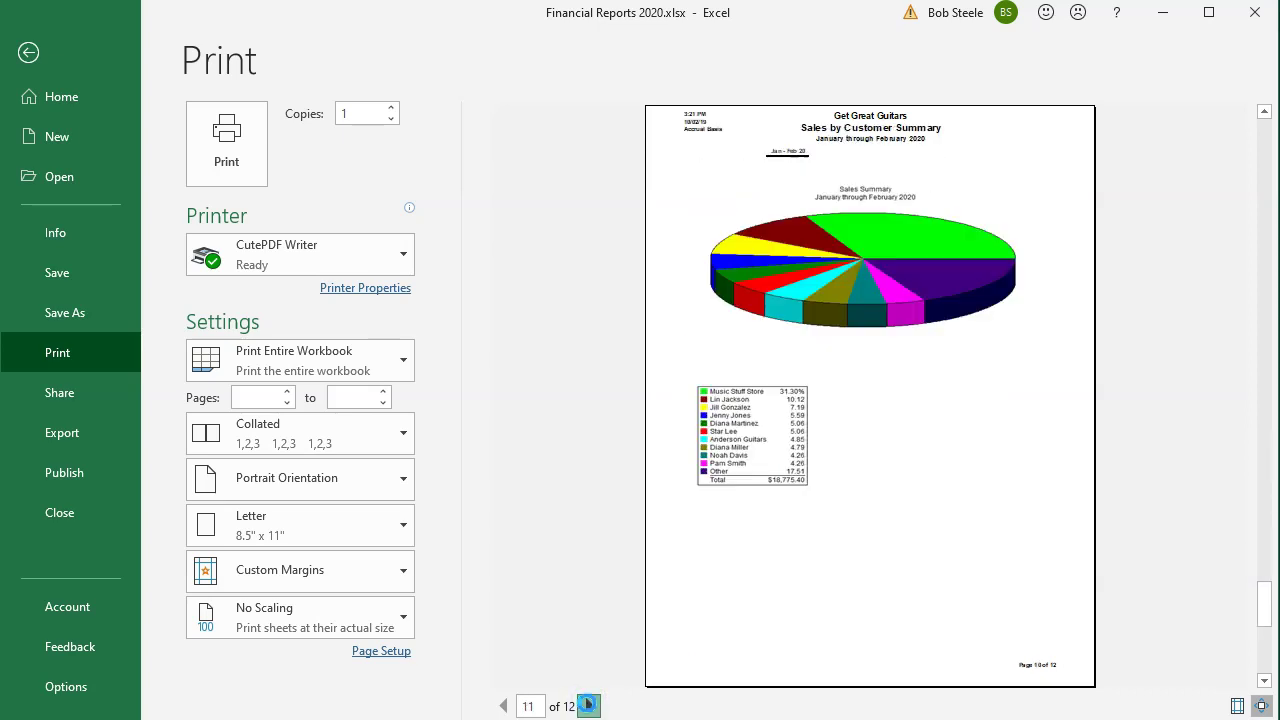
left_click(588, 705)
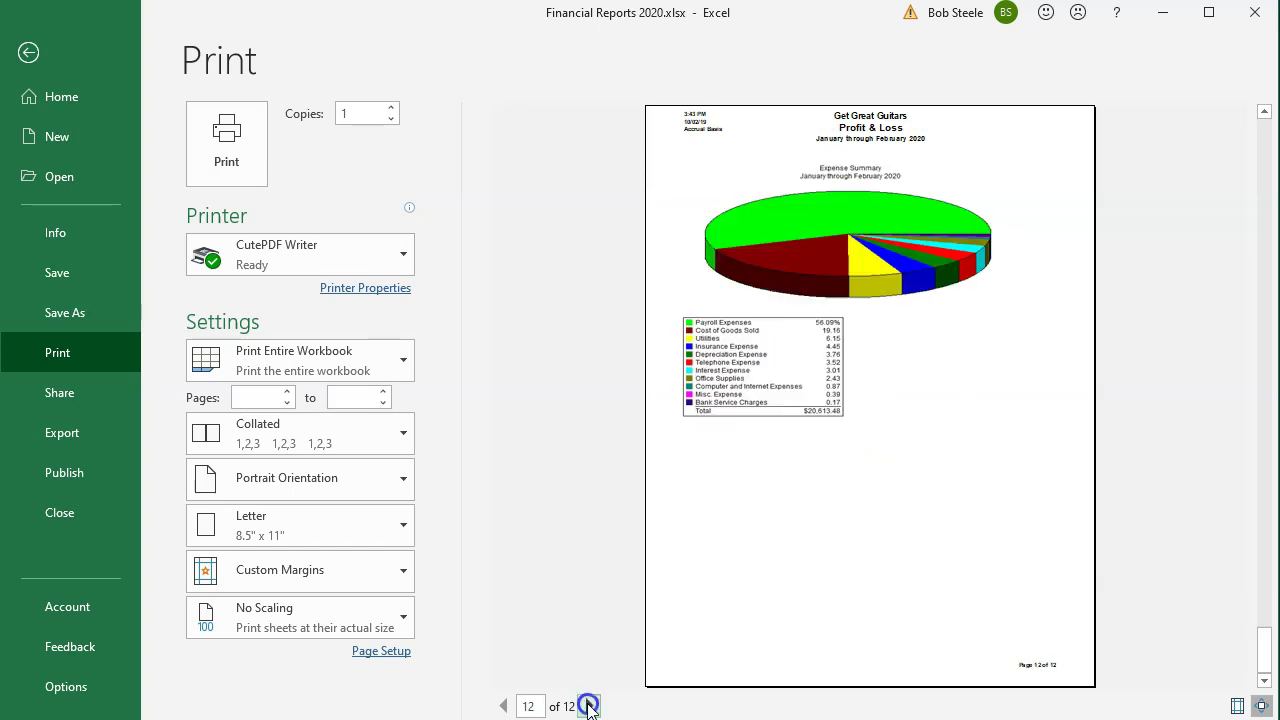
left_click(227, 152)
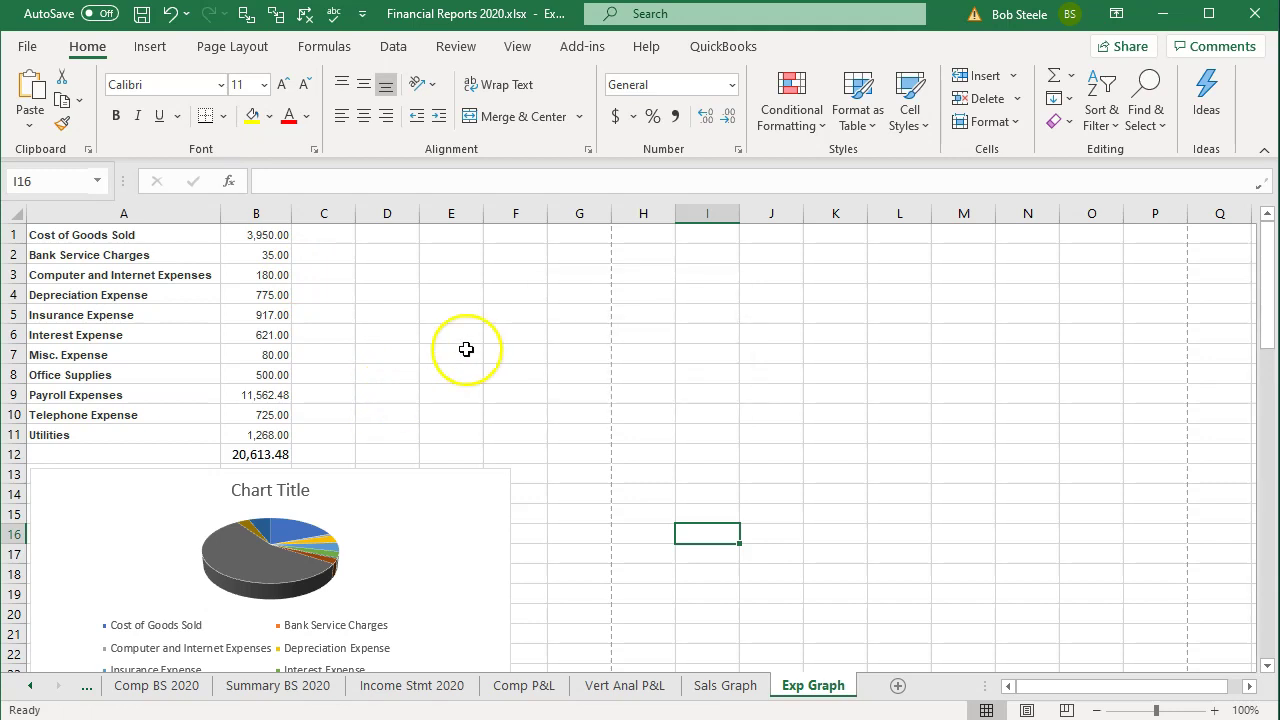
Save the PDF as Financial Reports 2020.pdf in Section 1 - 4, replacing the existing file
left_click(416, 314)
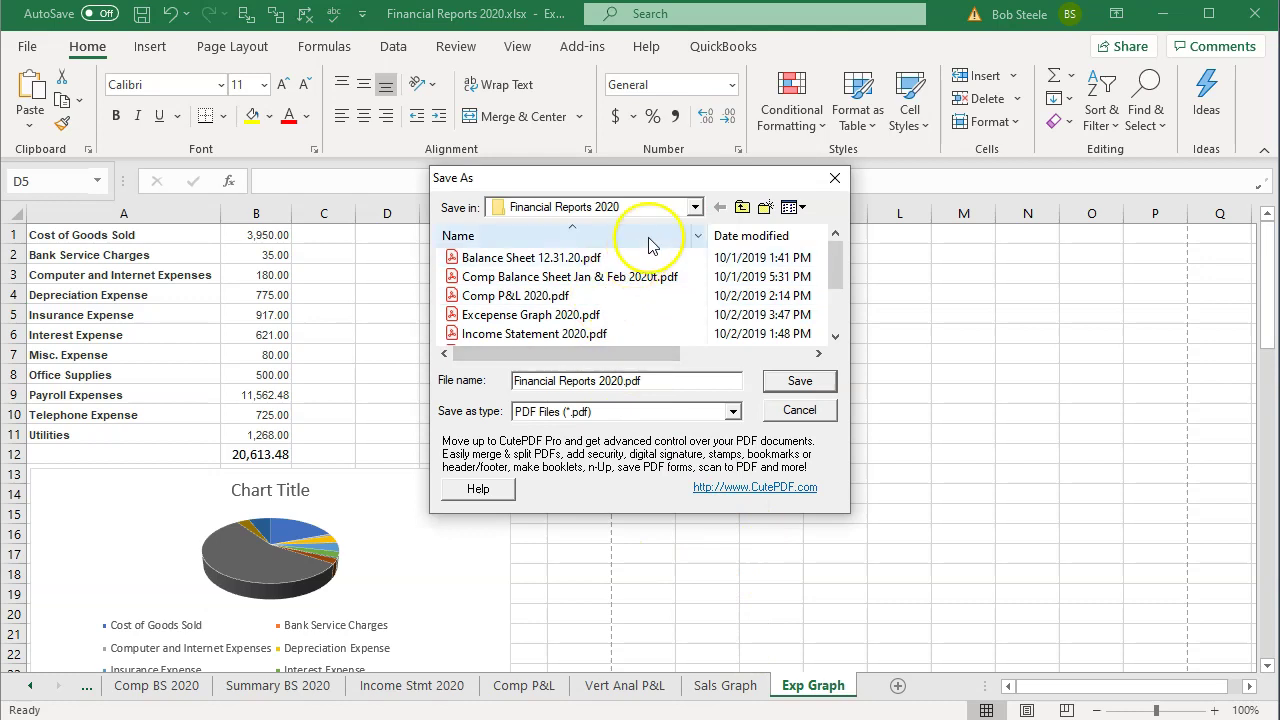
left_click(692, 208)
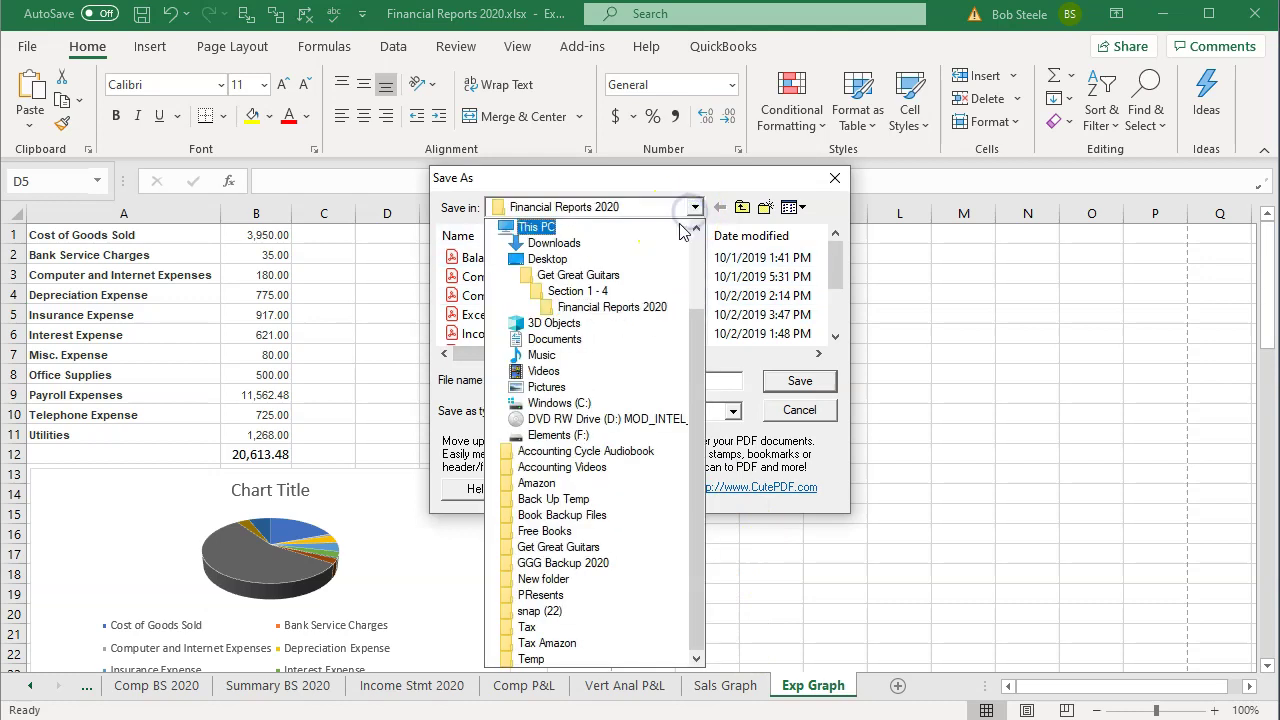
left_click(641, 290)
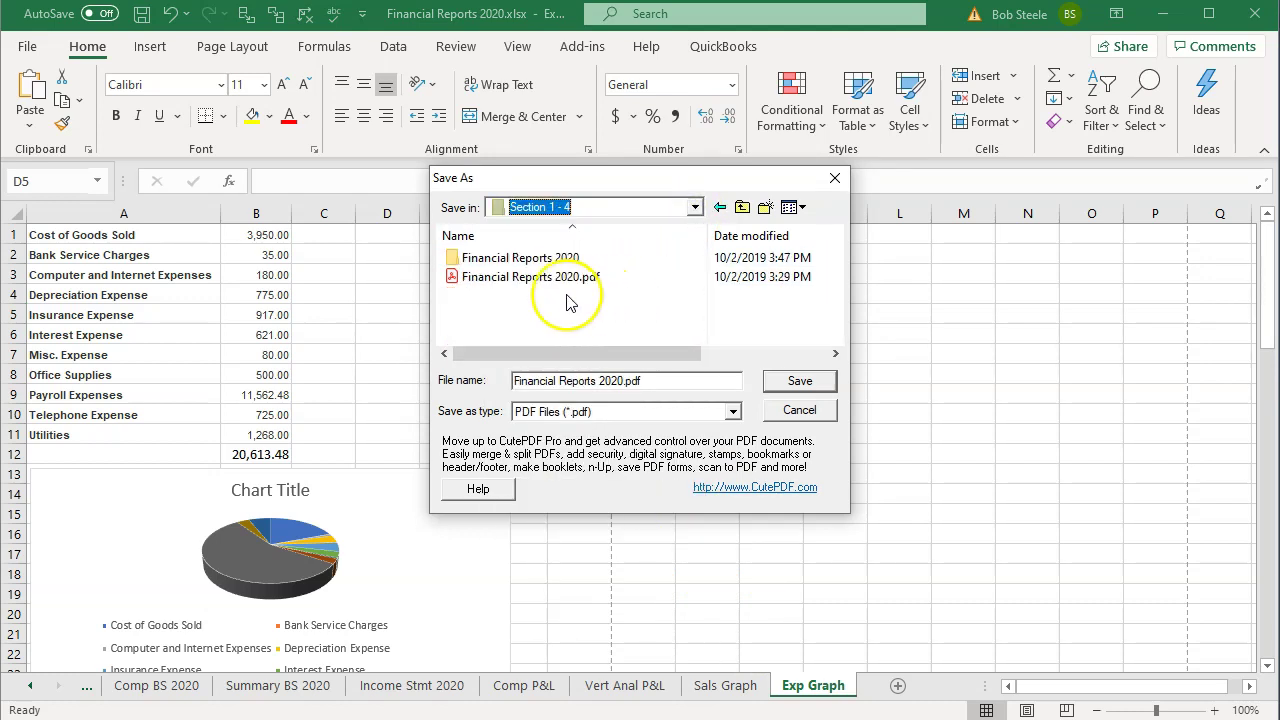
left_click(529, 279)
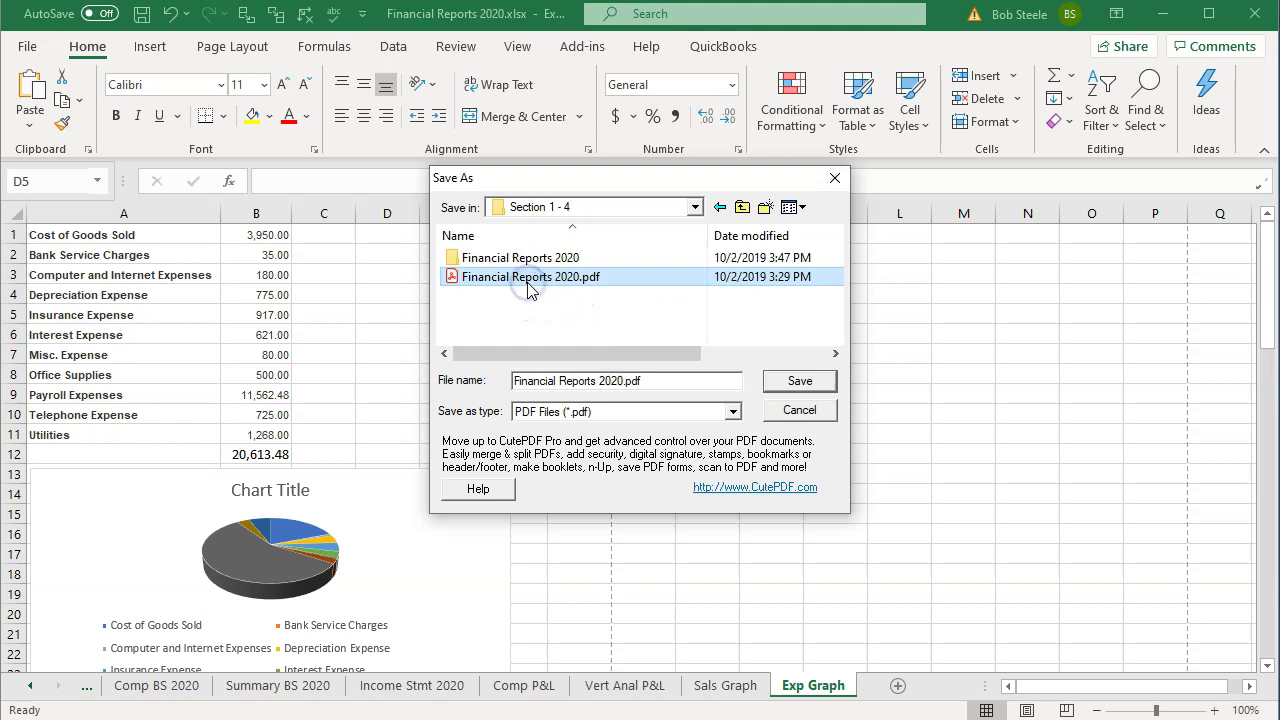
left_click(796, 384)
left_click(697, 357)
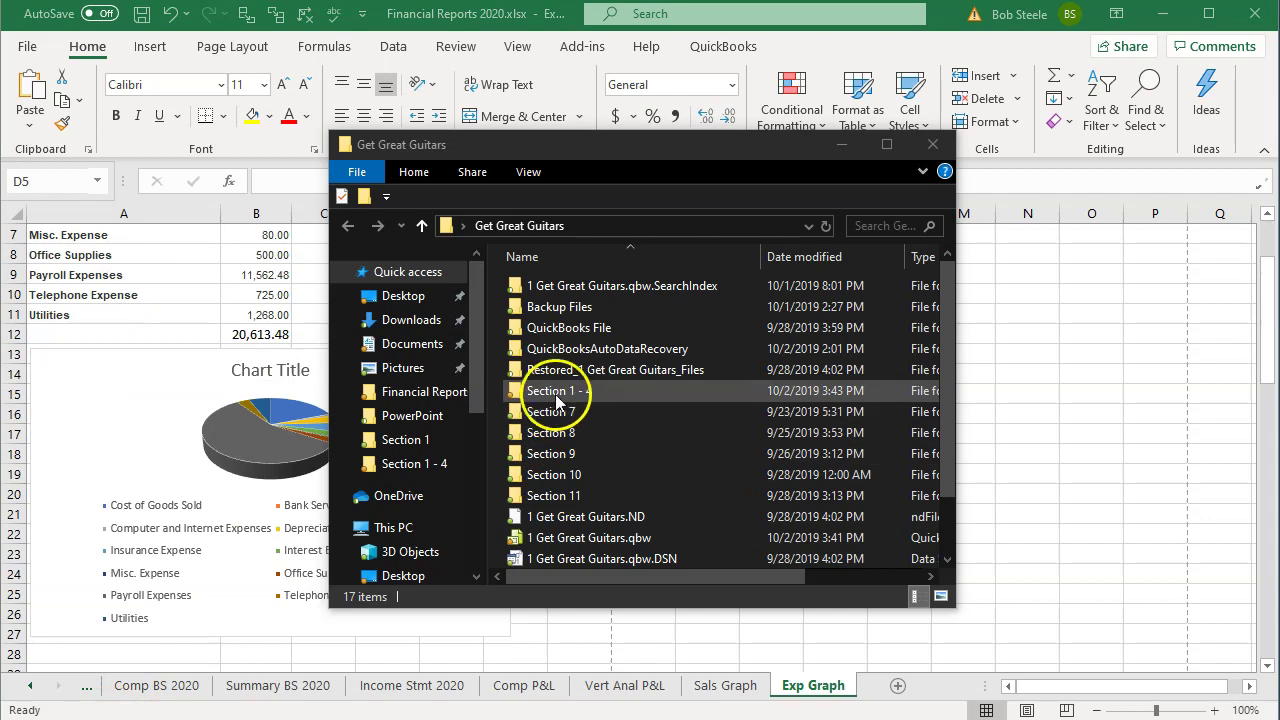
Delete the old Financial Reports 2020.zip from the Section 1 - 4 folder
double_click(592, 391)
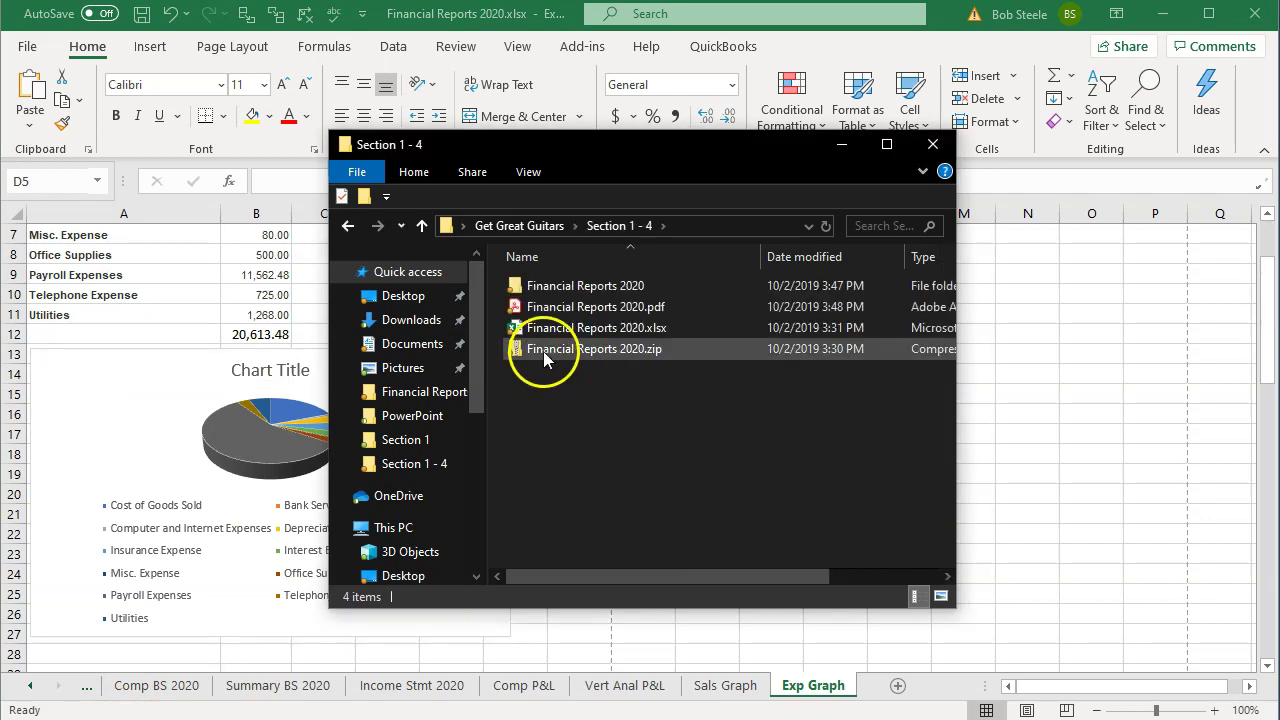
left_click(543, 351)
key("Delete")
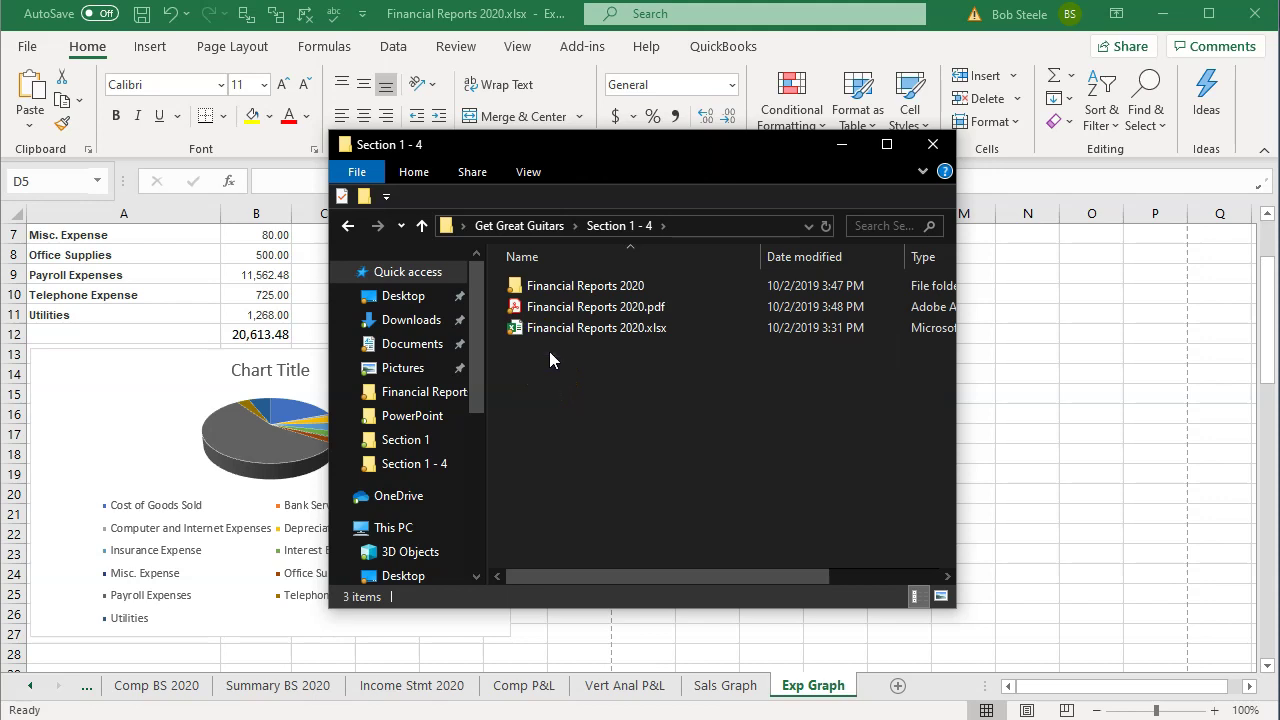
Check the nine report PDFs inside the Financial Reports 2020 folder, then return to Section 1 - 4
left_click(547, 286)
double_click(547, 286)
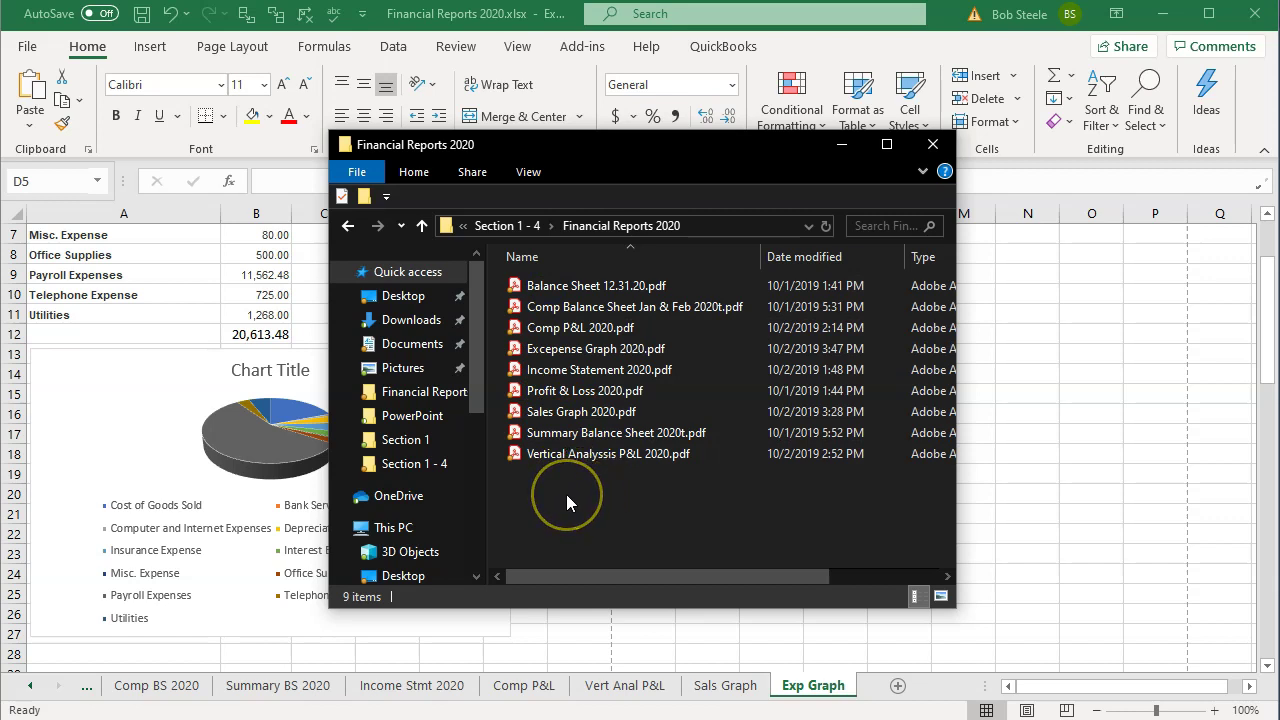
left_click(507, 225)
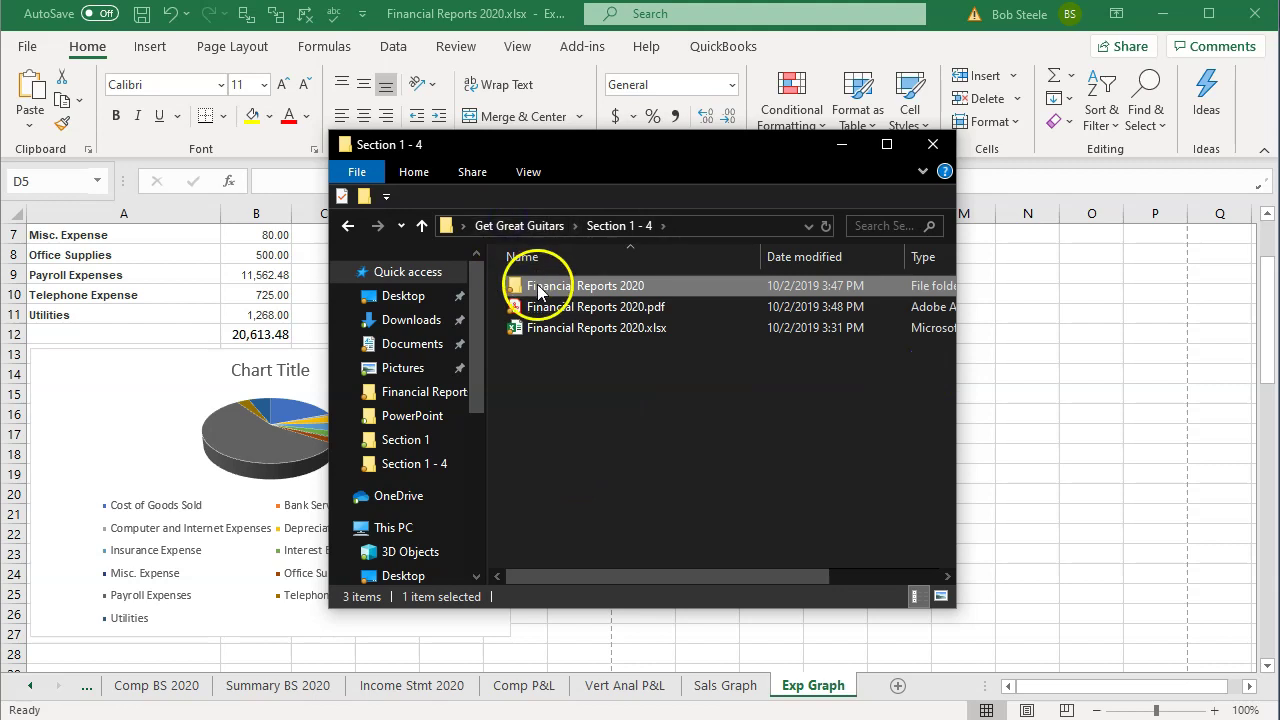
right_click(538, 289)
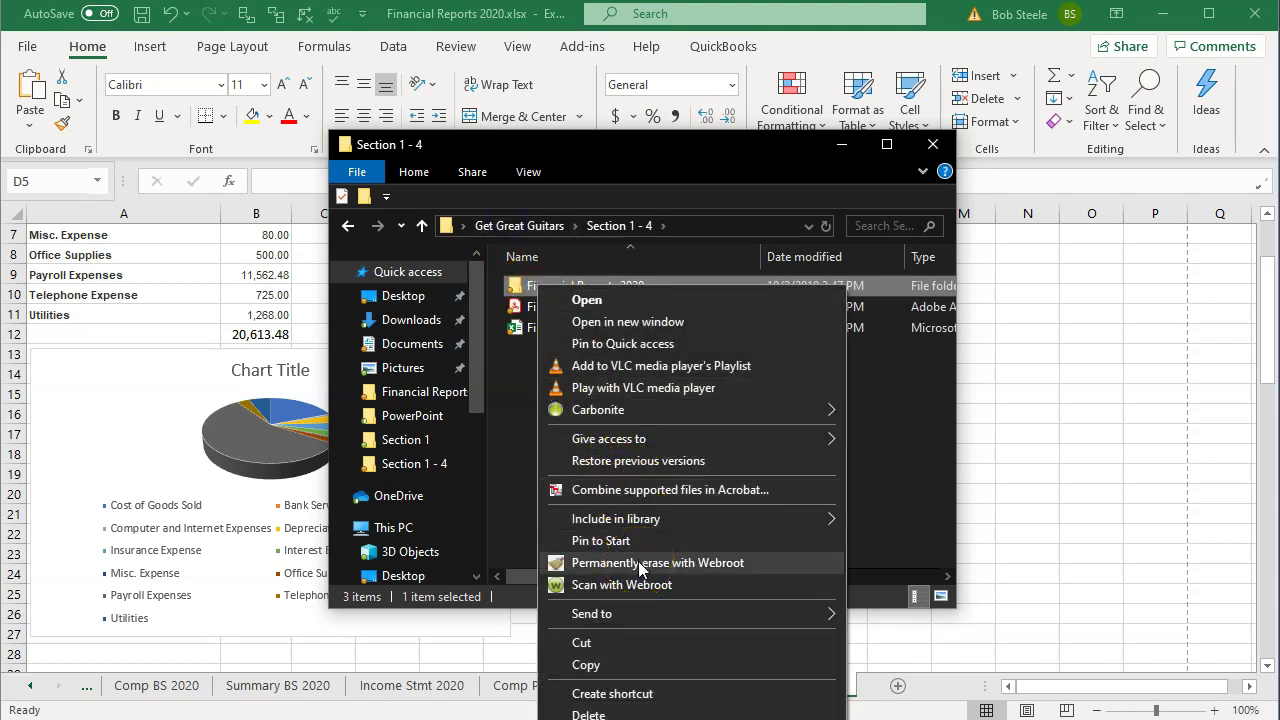
Send the Financial Reports 2020 folder to a compressed zip, keeping the default name Financial Reports 2020.zip
mouse_move(706, 612)
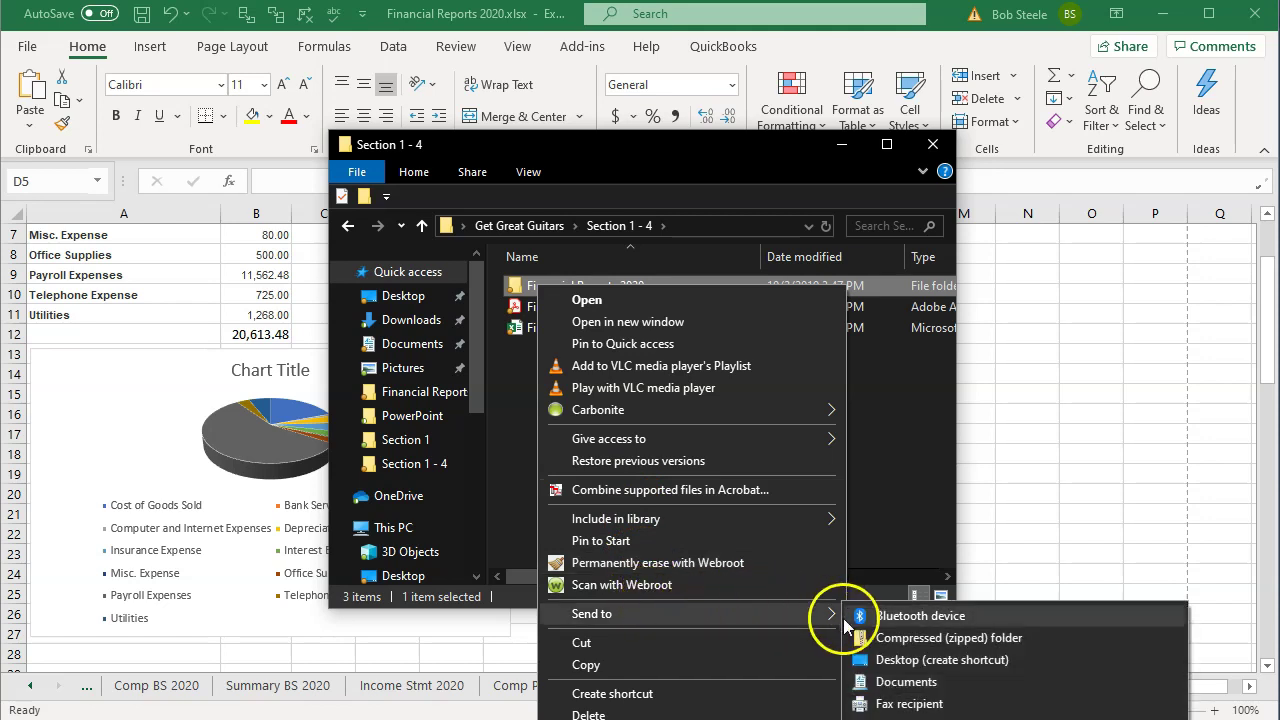
left_click(868, 645)
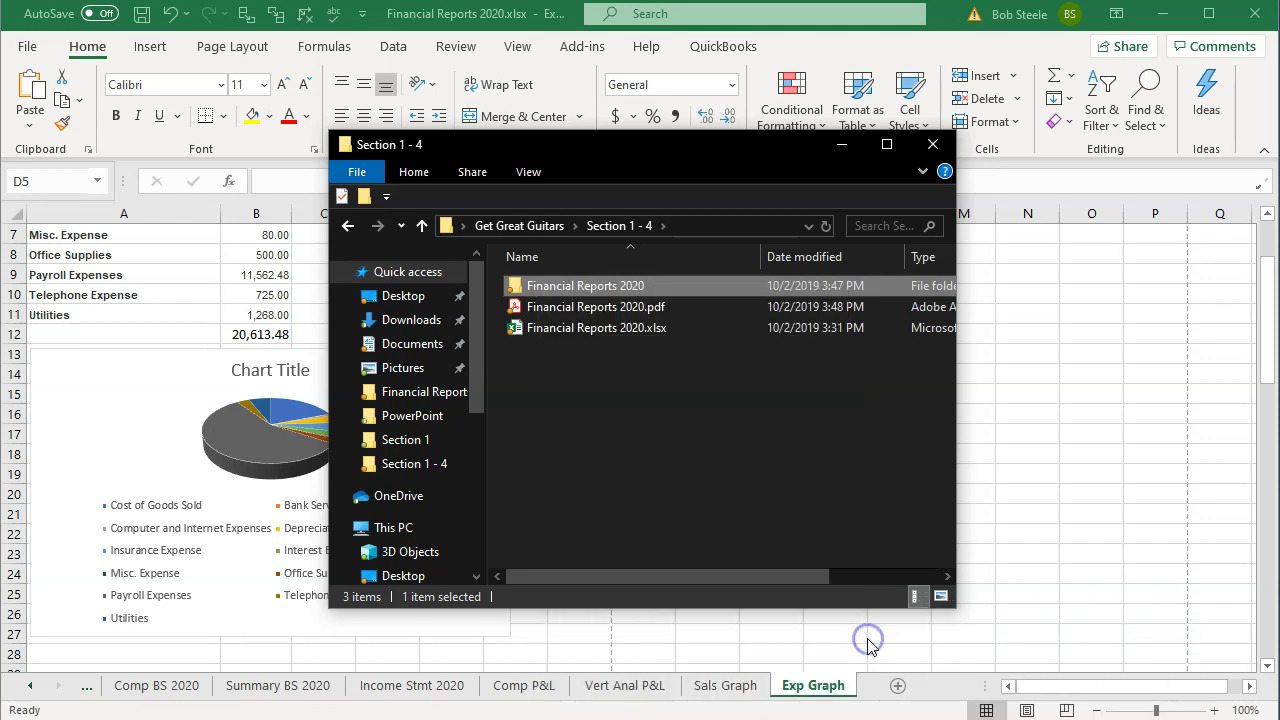
left_click(602, 453)
left_click(578, 331)
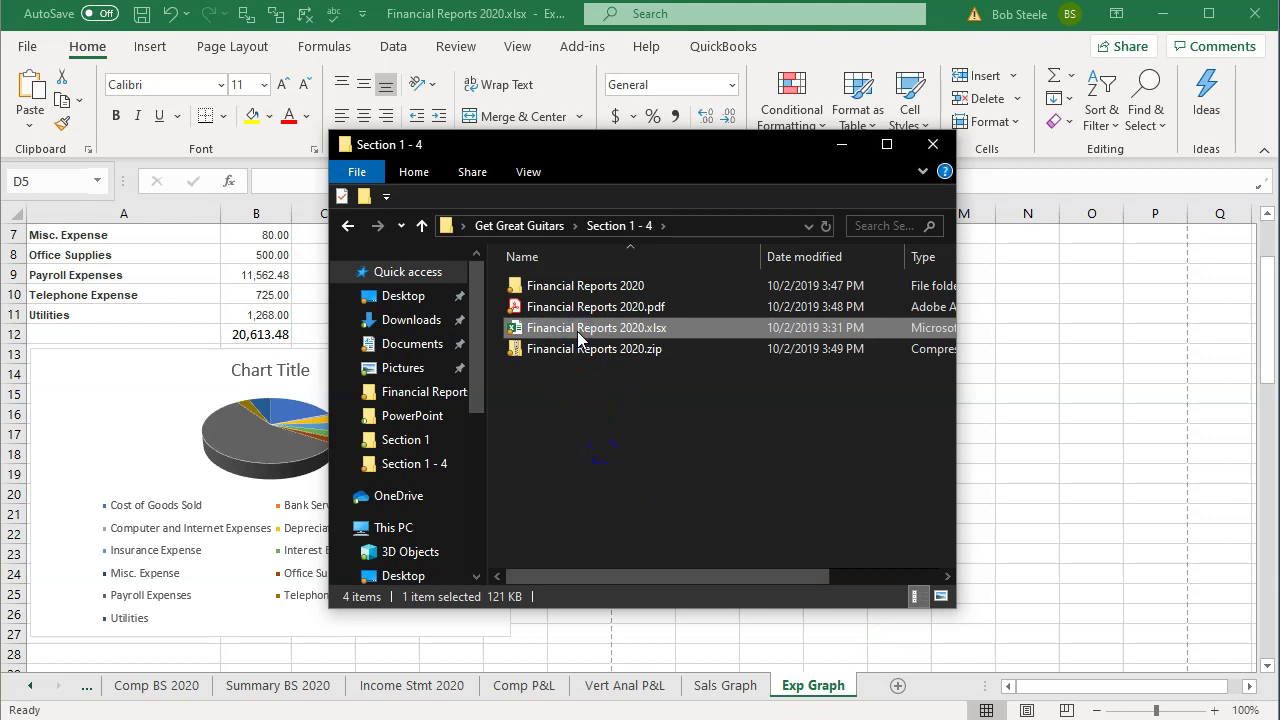
left_click(567, 310)
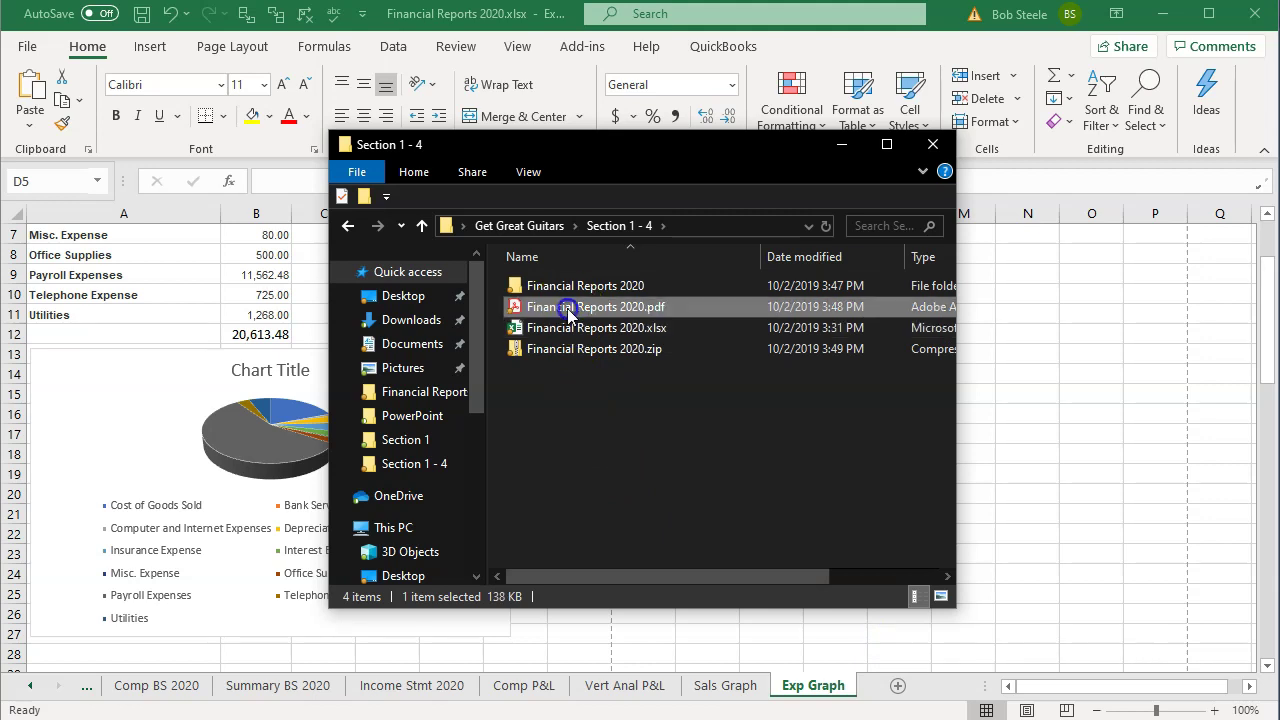
Open Financial Reports 2020.pdf in Acrobat Reader with the Tools pane hidden and scroll through the statements
double_click(598, 306)
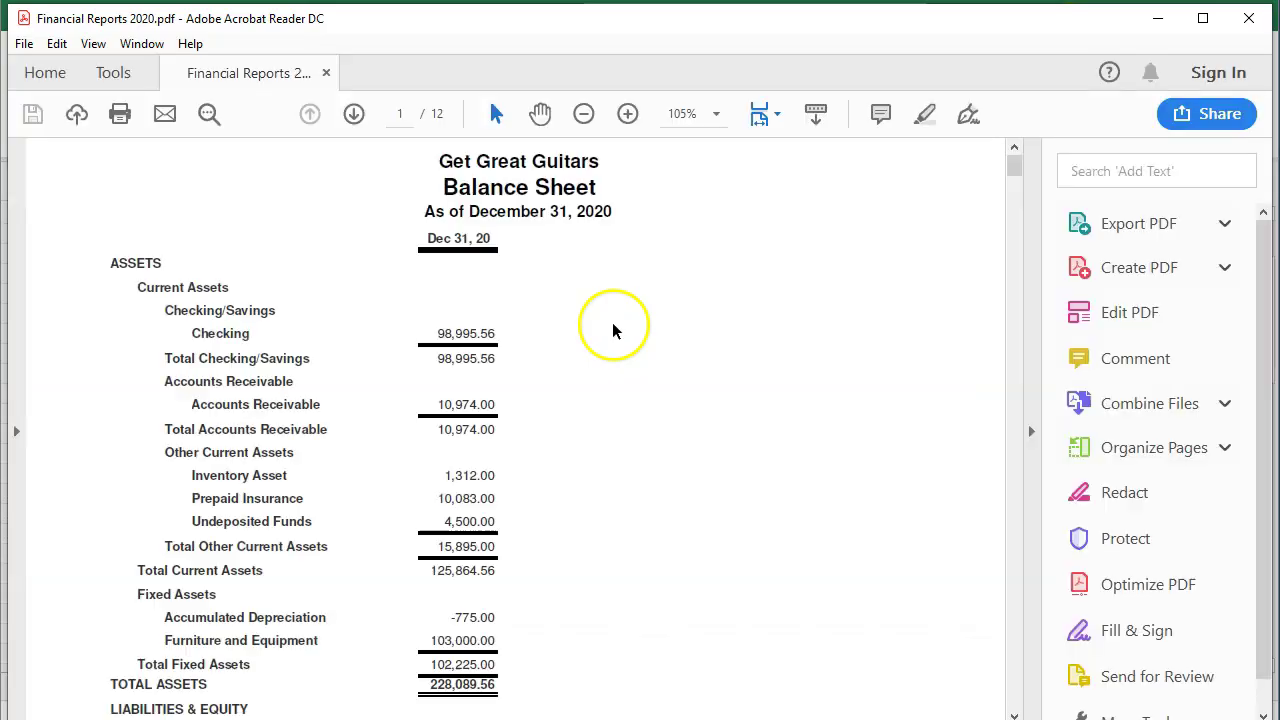
left_click(1031, 431)
scroll(980, 457, "down", 15)
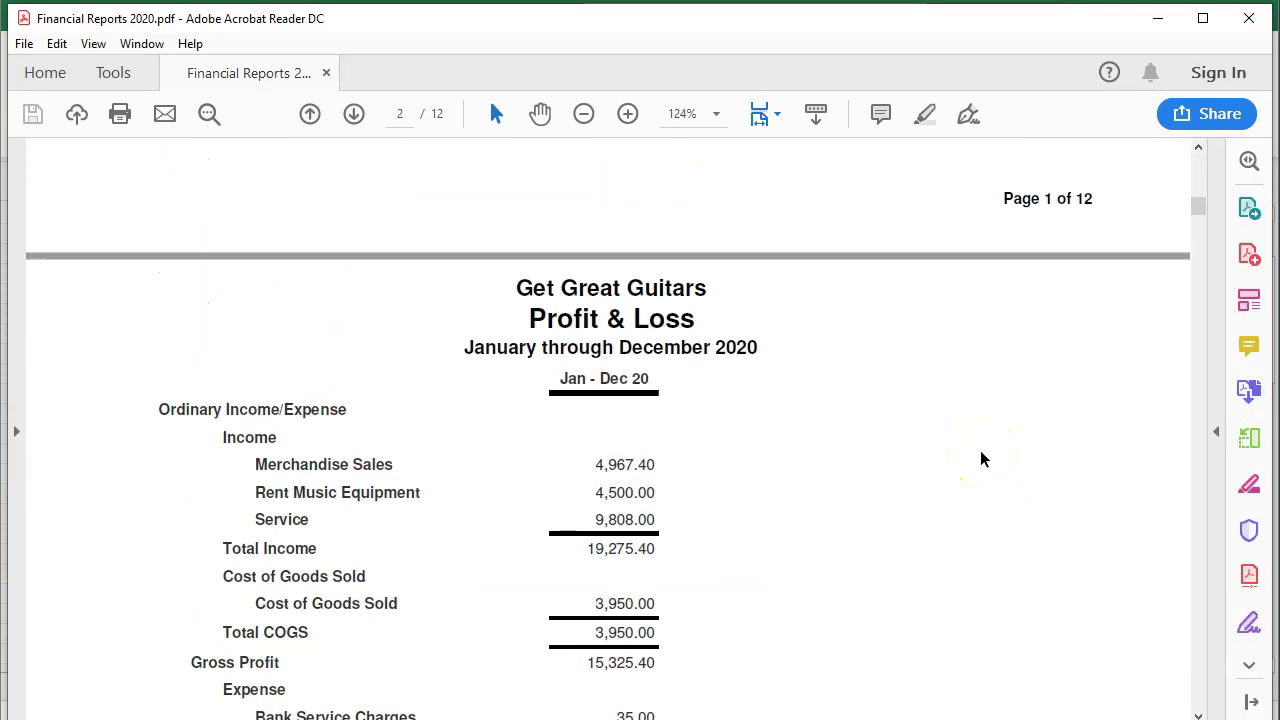
scroll(980, 458, "down", 15)
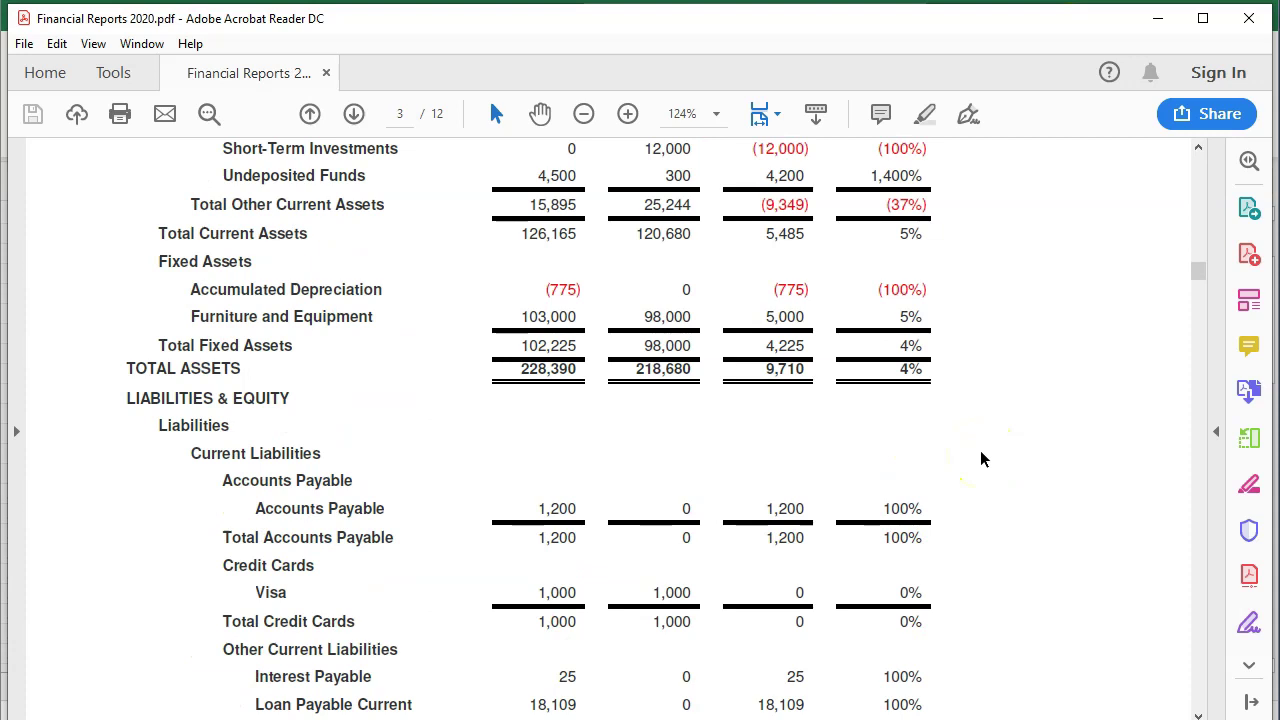
scroll(980, 458, "down", 15)
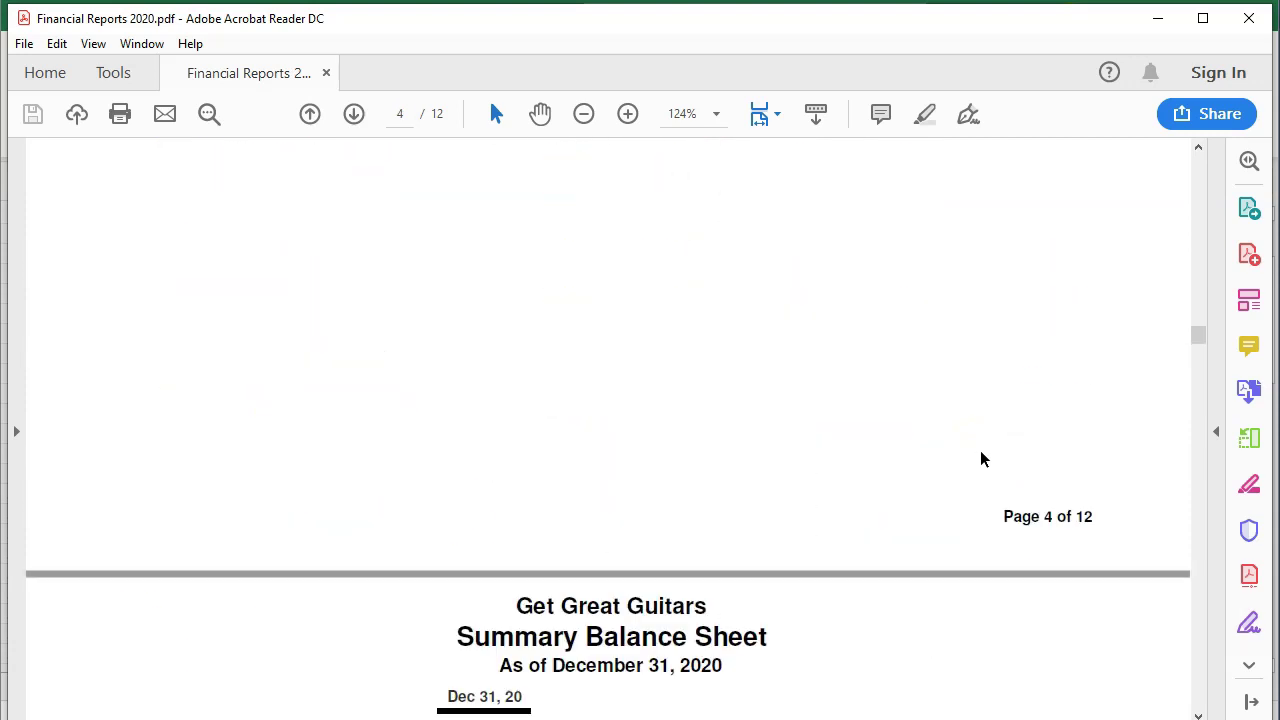
scroll(980, 458, "down", 15)
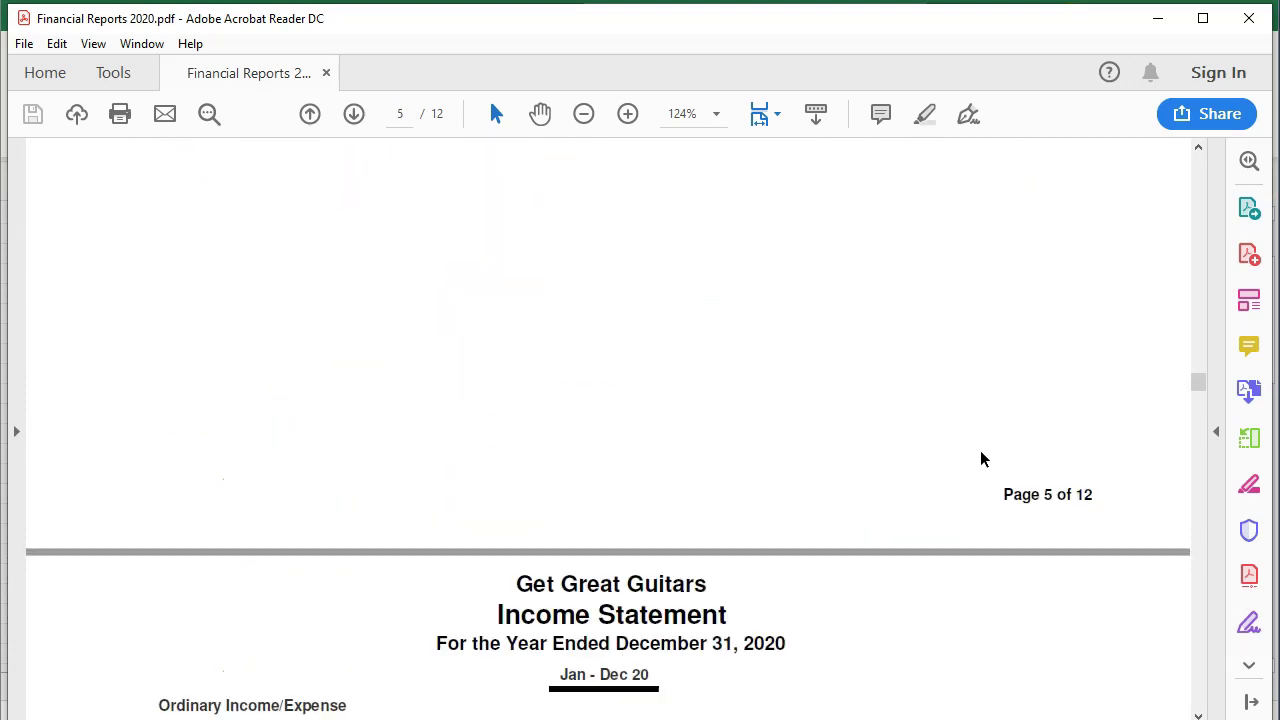
scroll(980, 458, "down", 15)
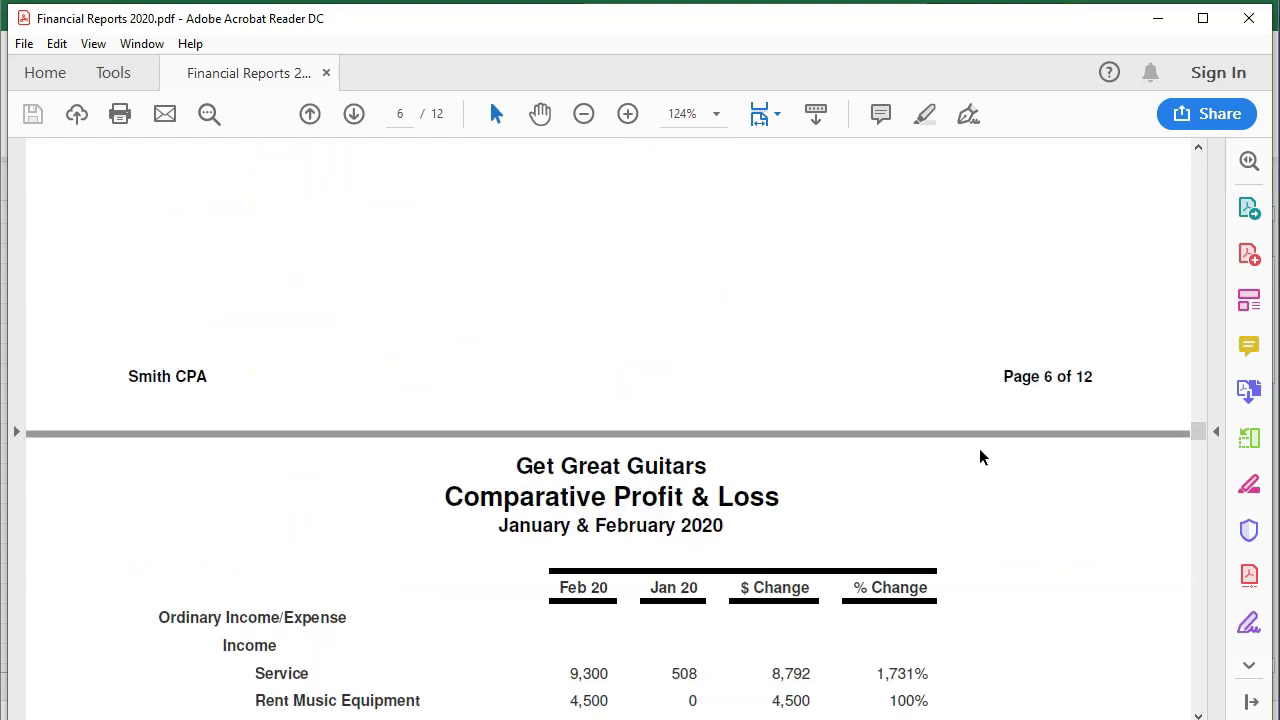
scroll(980, 457, "down", 15)
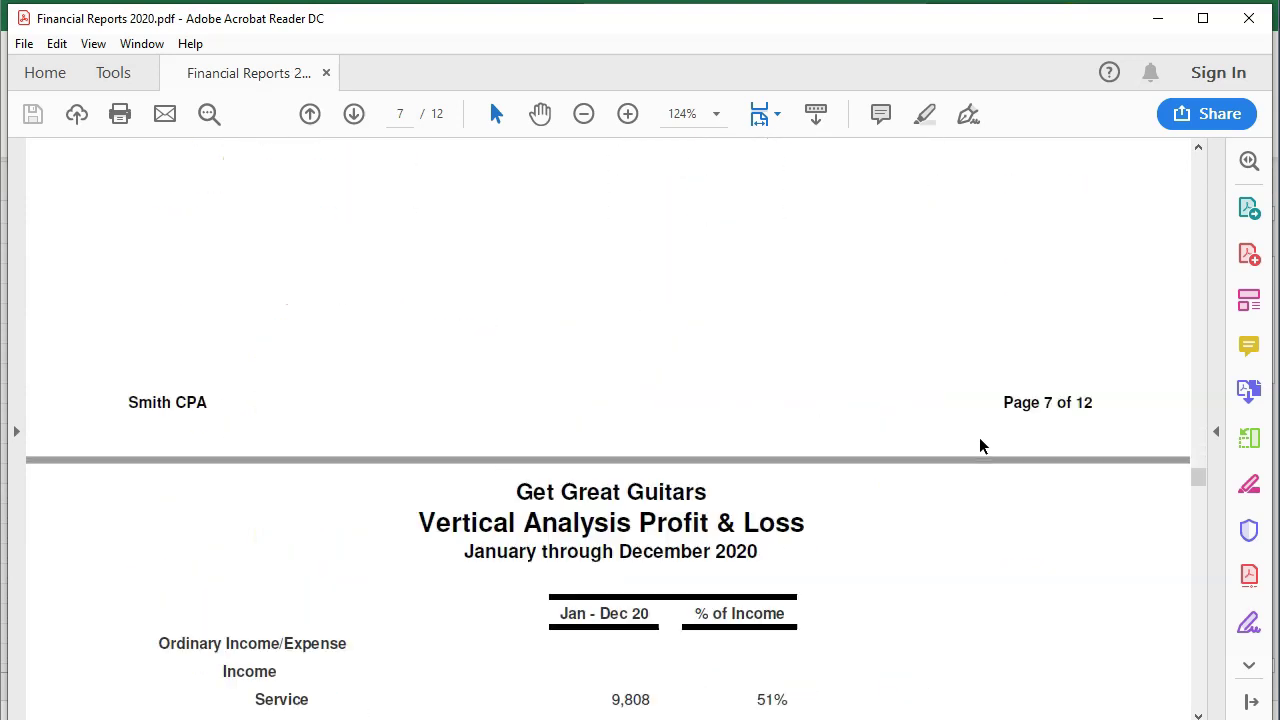
scroll(980, 446, "down", 15)
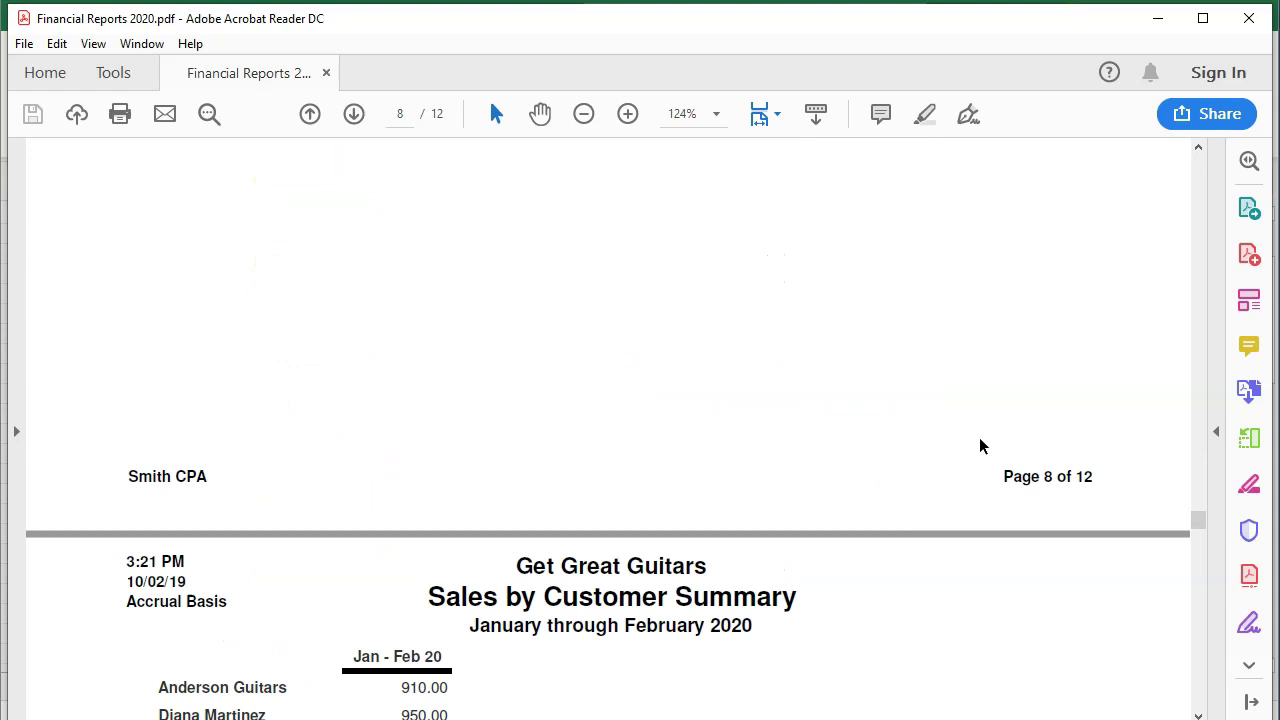
scroll(980, 446, "down", 15)
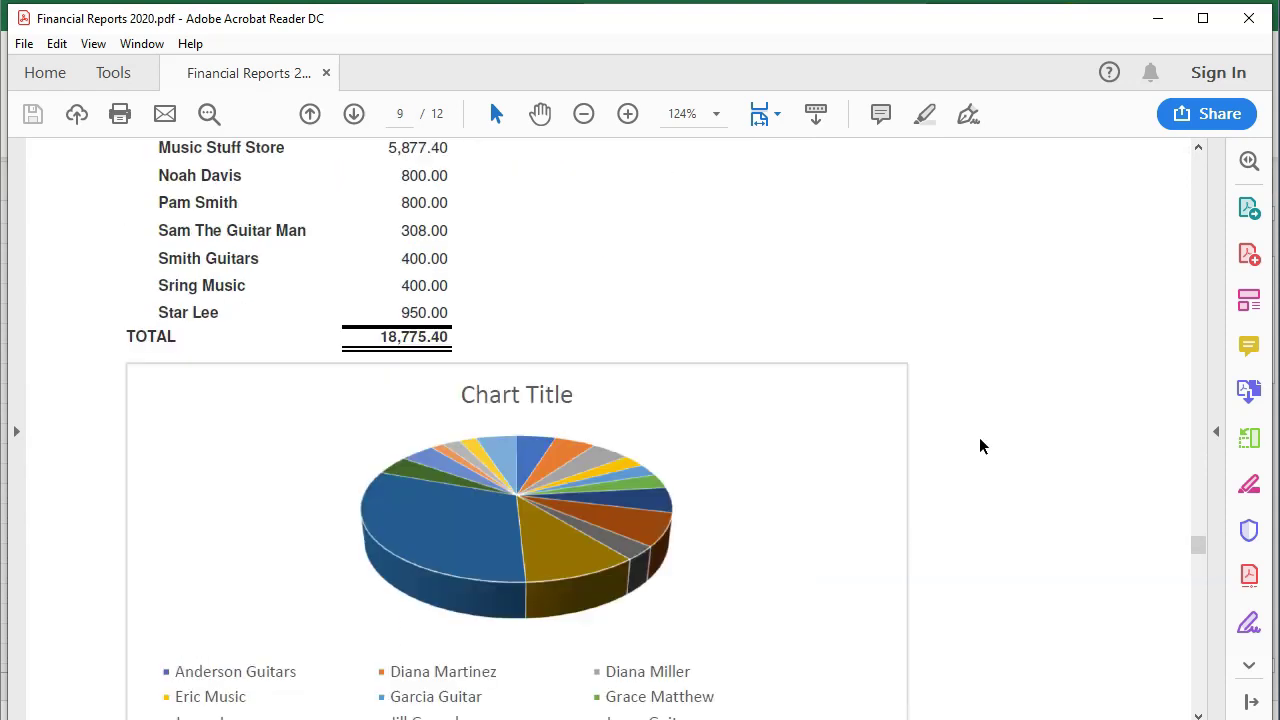
scroll(980, 446, "down", 15)
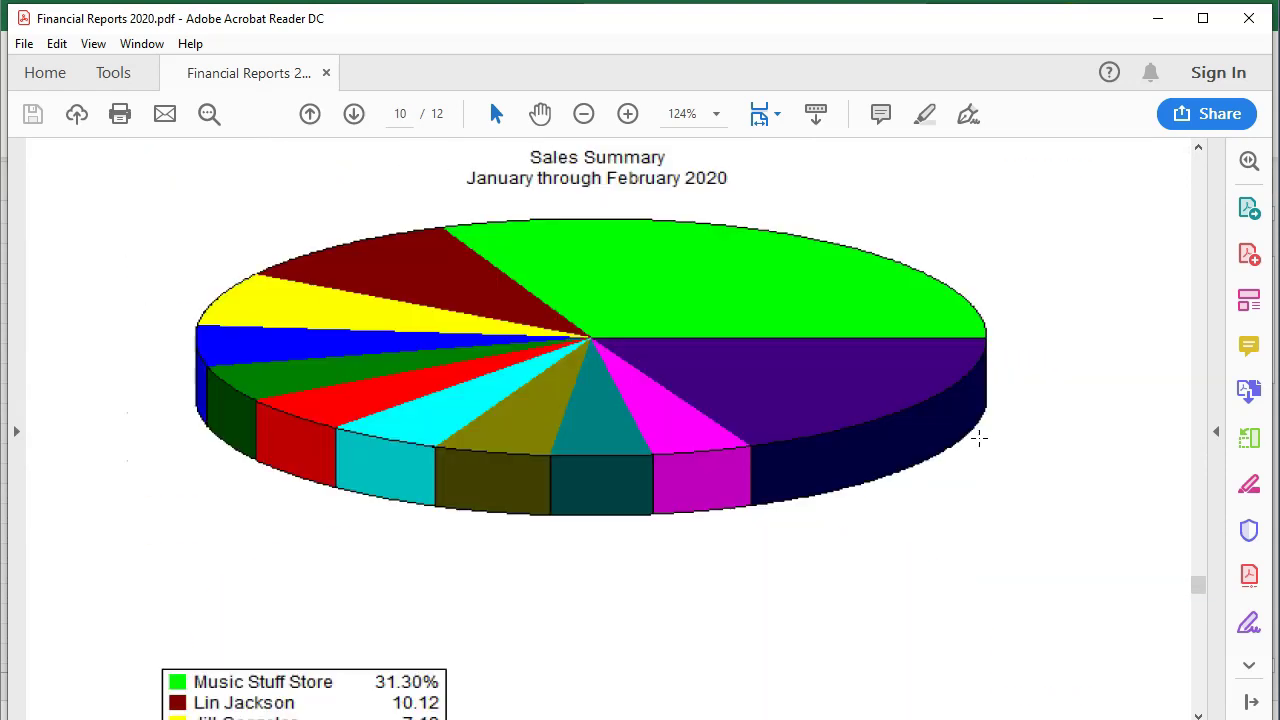
scroll(980, 446, "down", 15)
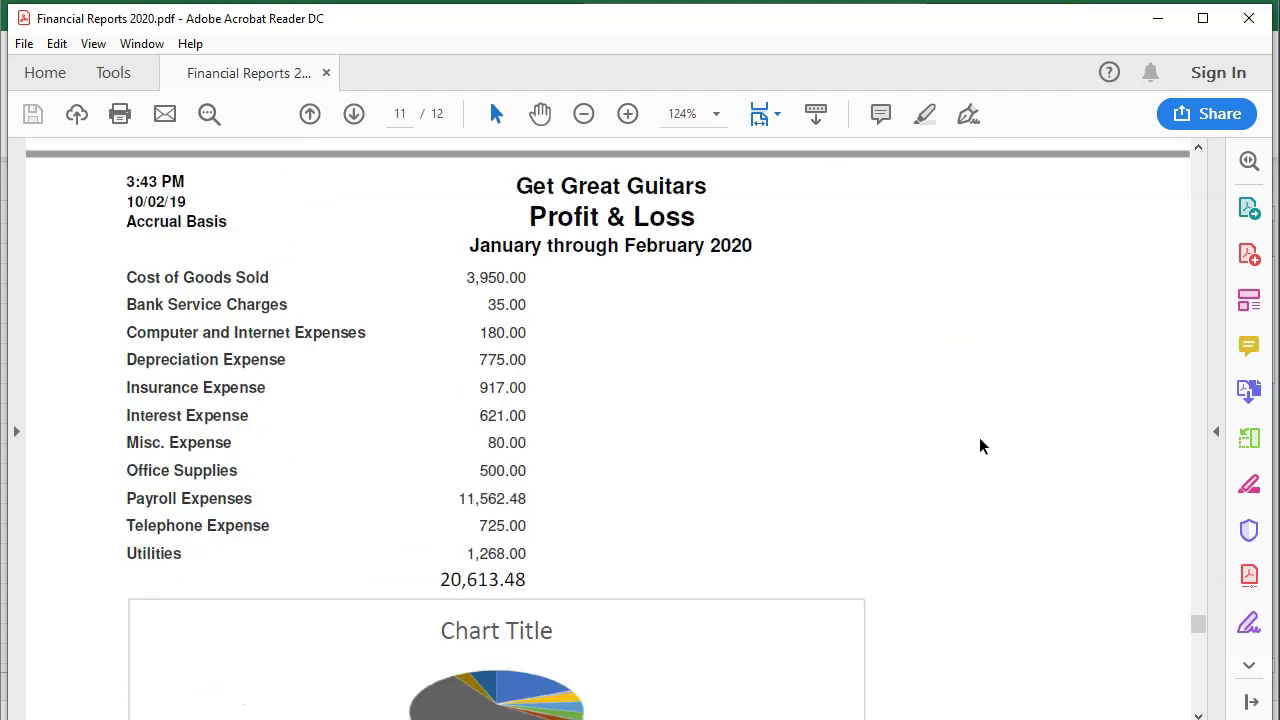
Review the remaining pages down to the page 12 expense pie chart, then scroll back up
scroll(980, 446, "up", 1)
left_click(602, 388)
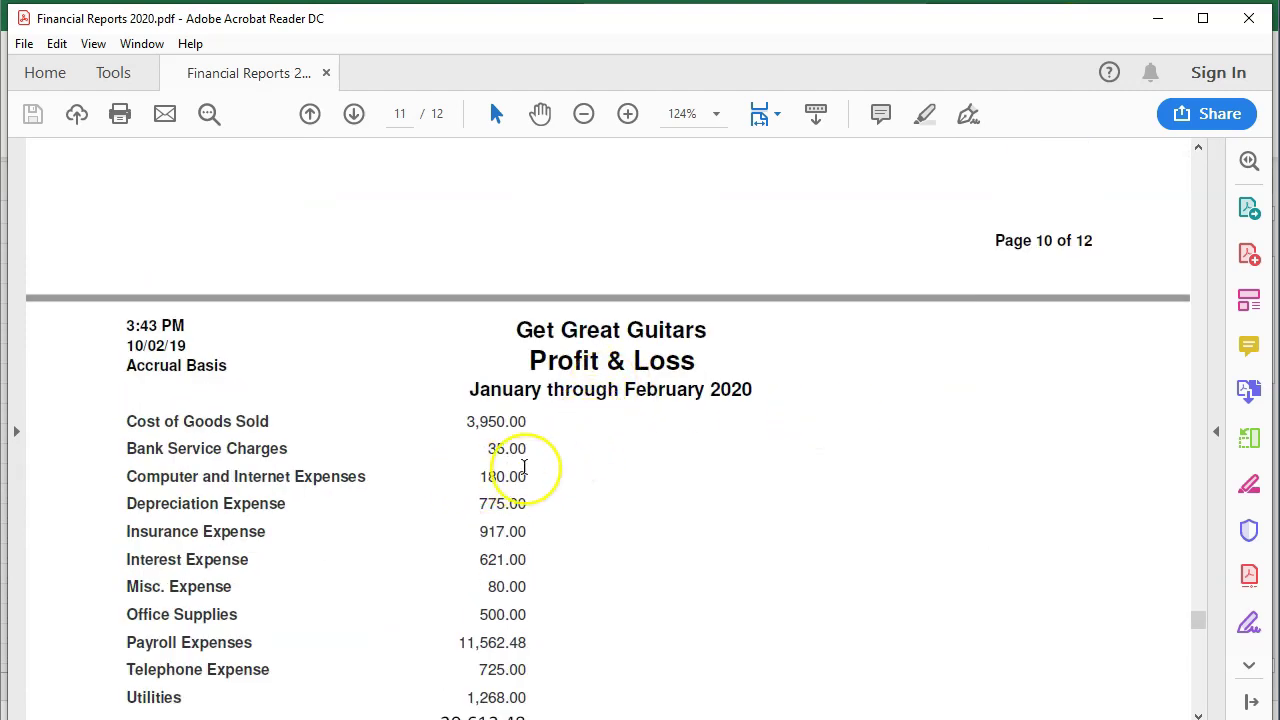
scroll(526, 466, "down", 5)
scroll(528, 463, "up", 4)
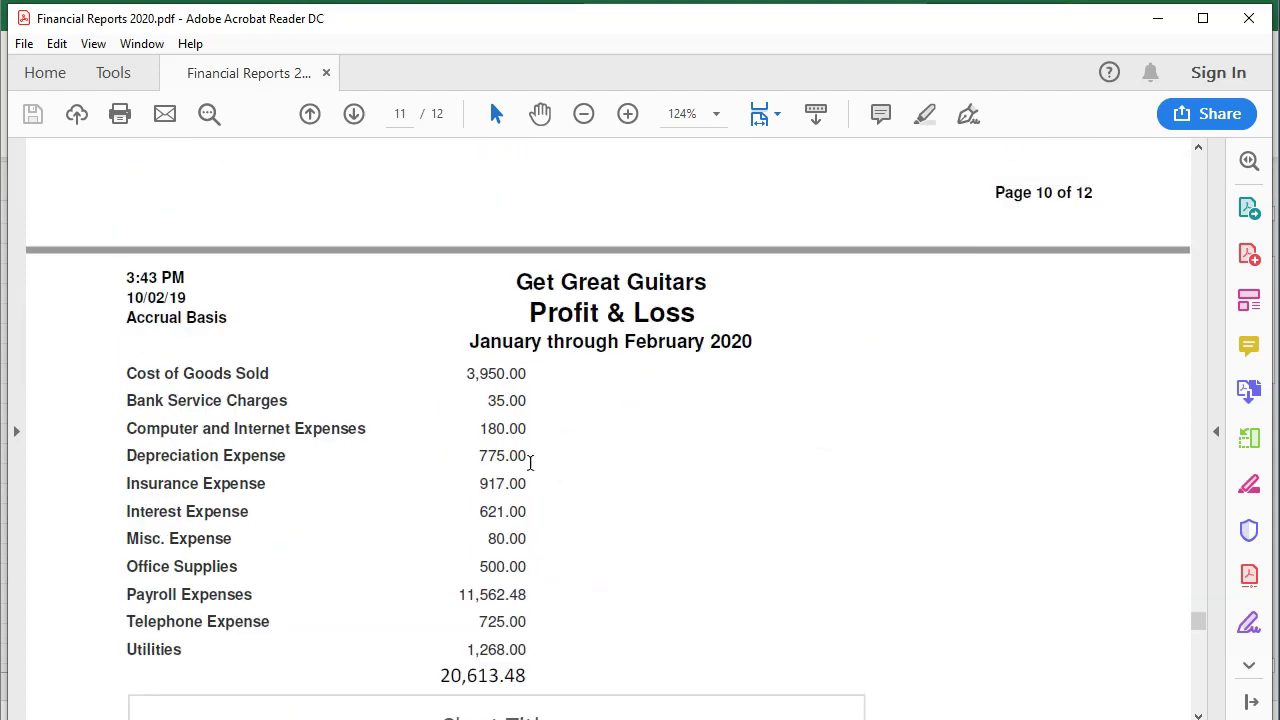
scroll(530, 461, "down", 6)
left_click(537, 459)
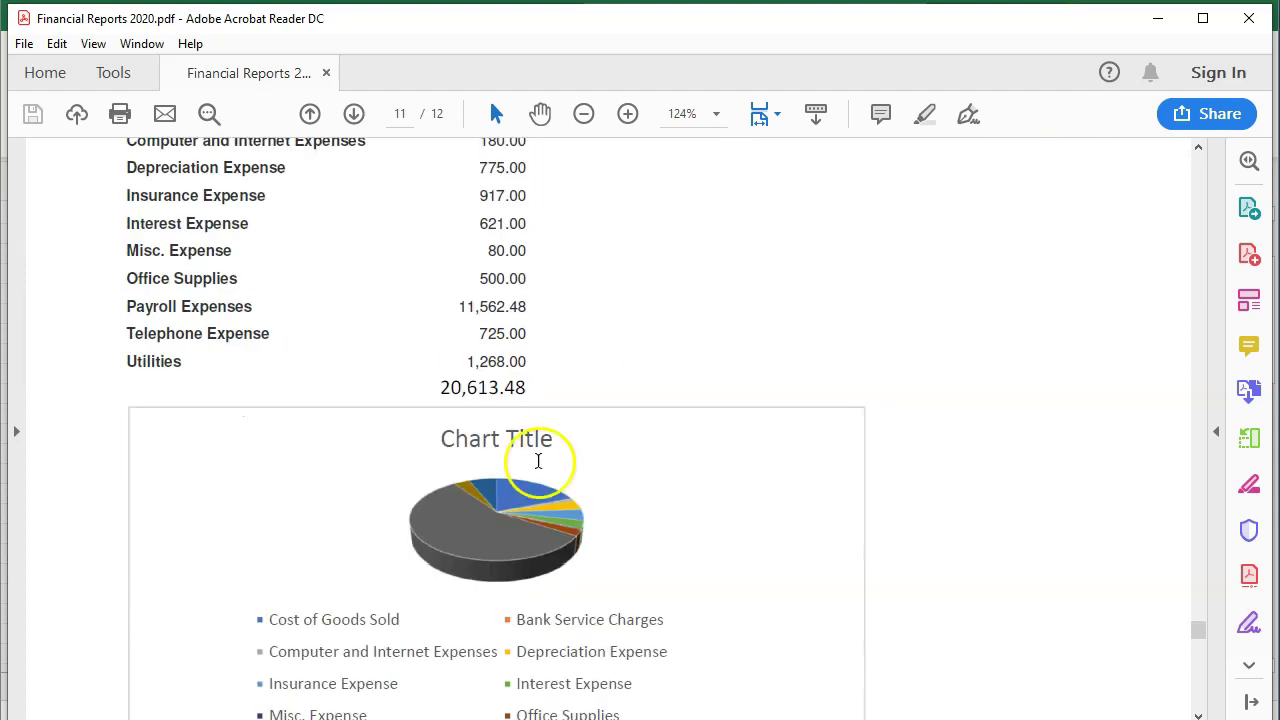
scroll(538, 461, "down", 3)
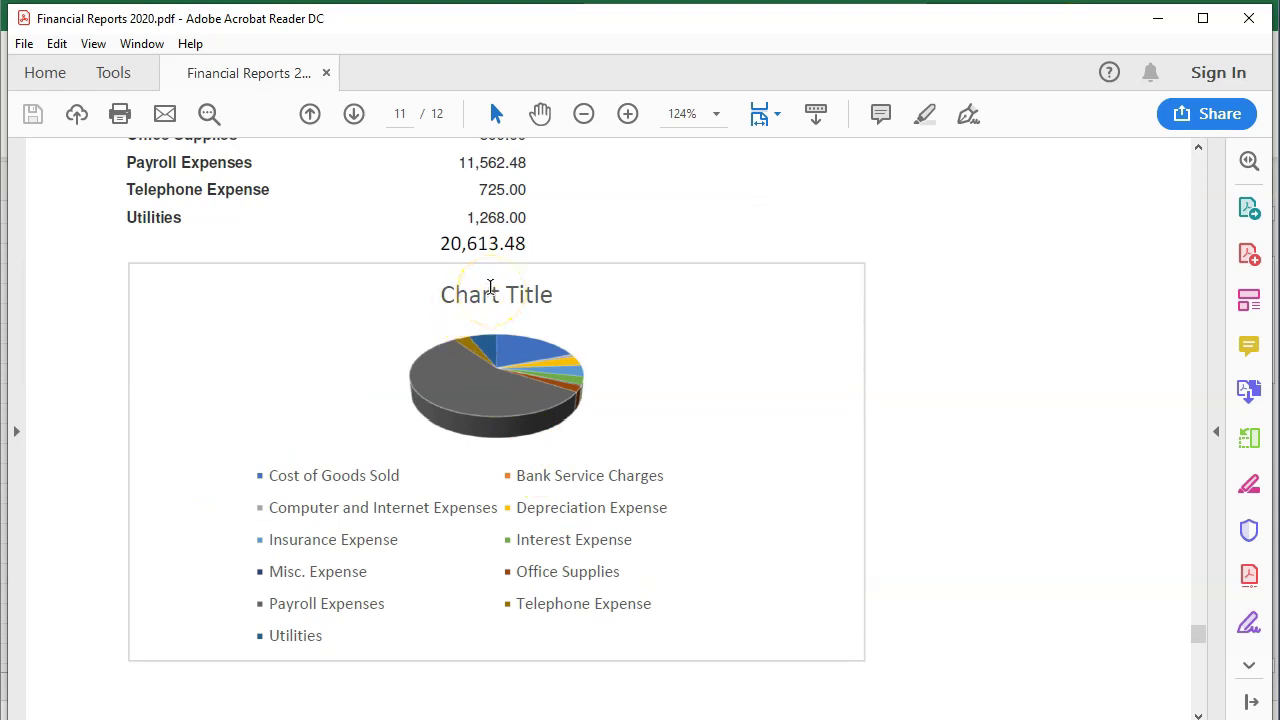
scroll(491, 292, "down", 8)
scroll(491, 295, "down", 4)
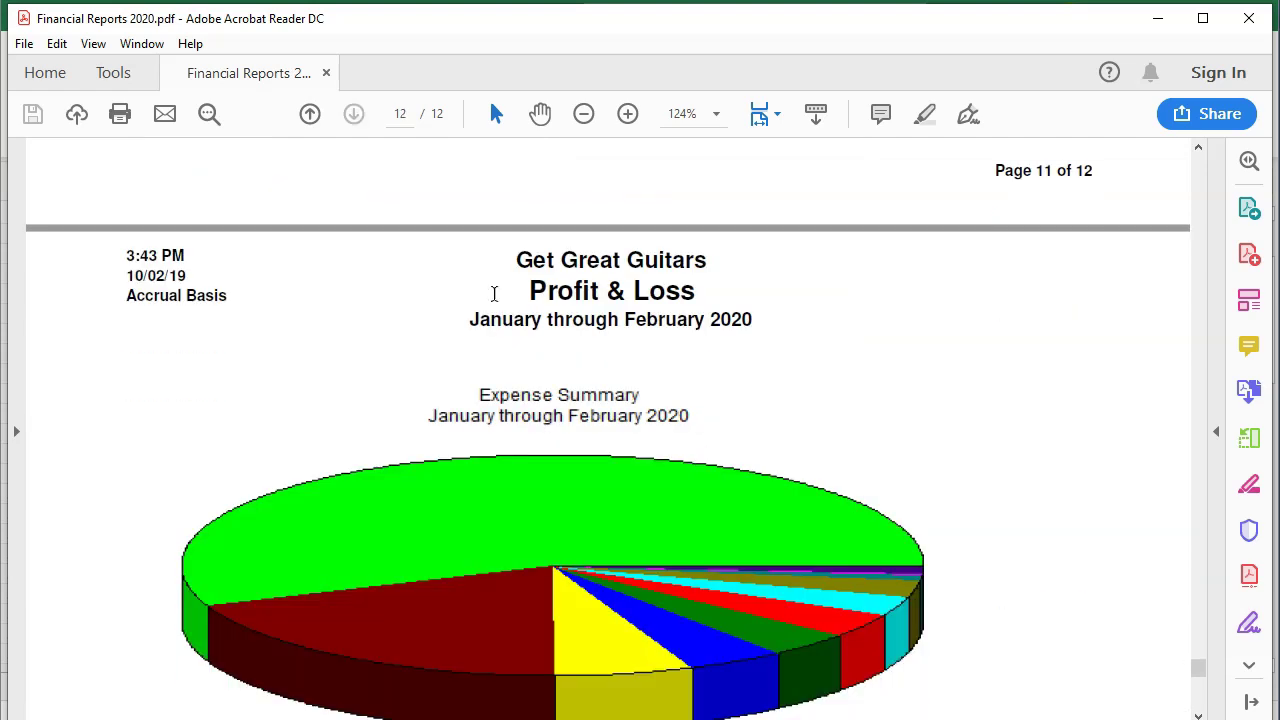
scroll(525, 406, "down", 3)
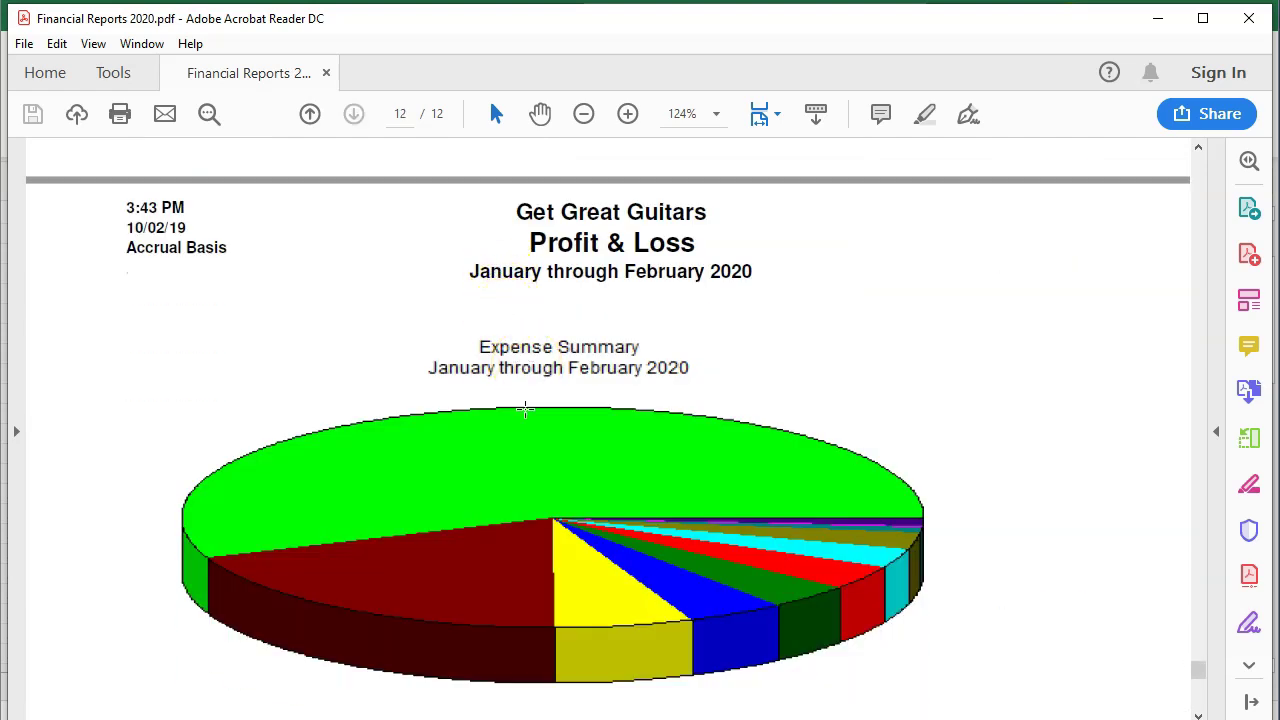
scroll(525, 408, "up", 2)
scroll(410, 450, "up", 4)
scroll(410, 450, "up", 12)
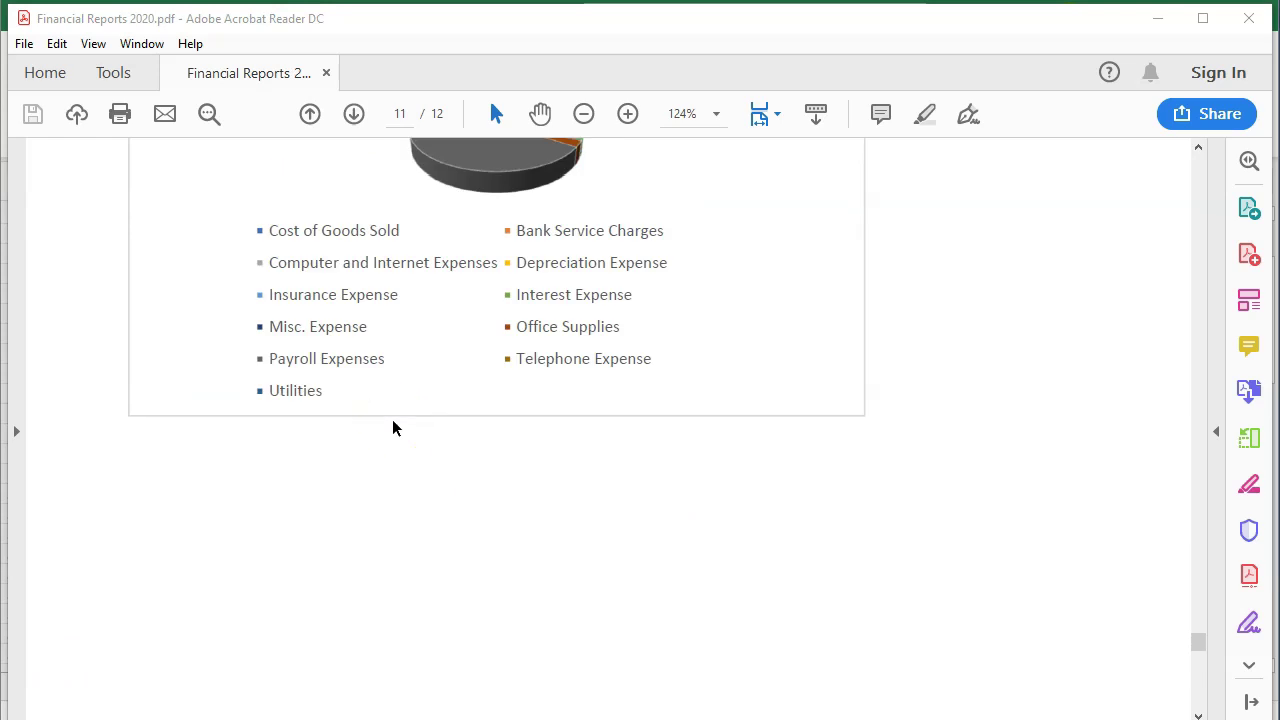